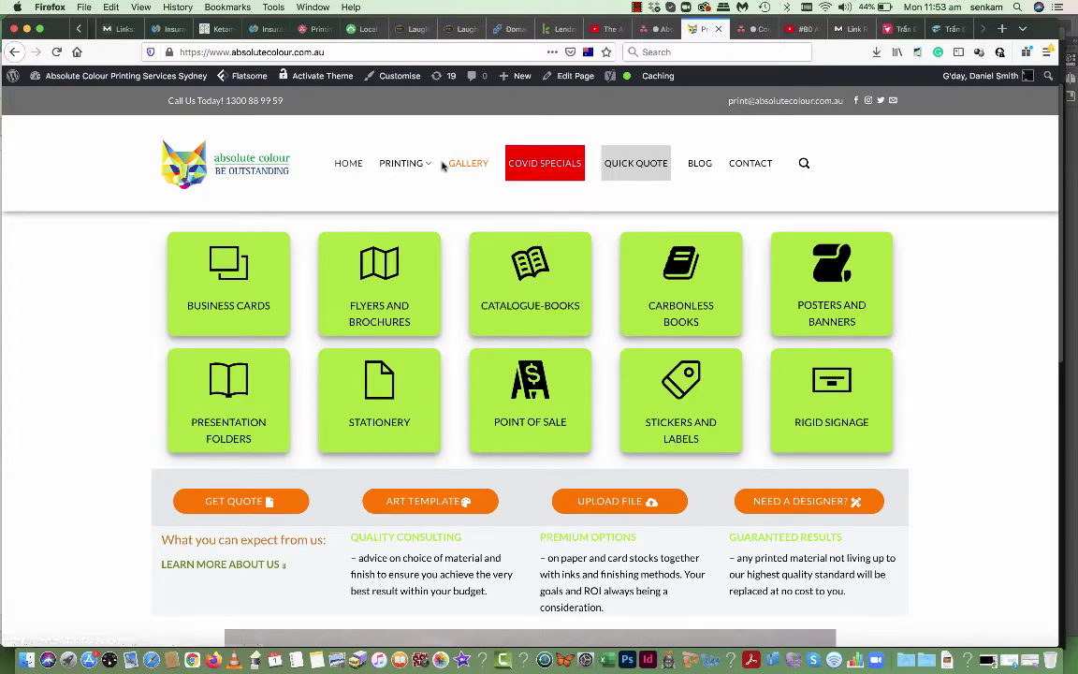
# Go from PRINTING to BOOKLETS & BROCHURES, then to the Catalogue & Booklets category, and scroll to DL Portrait Booklet
pyautogui.moveTo(422, 164)
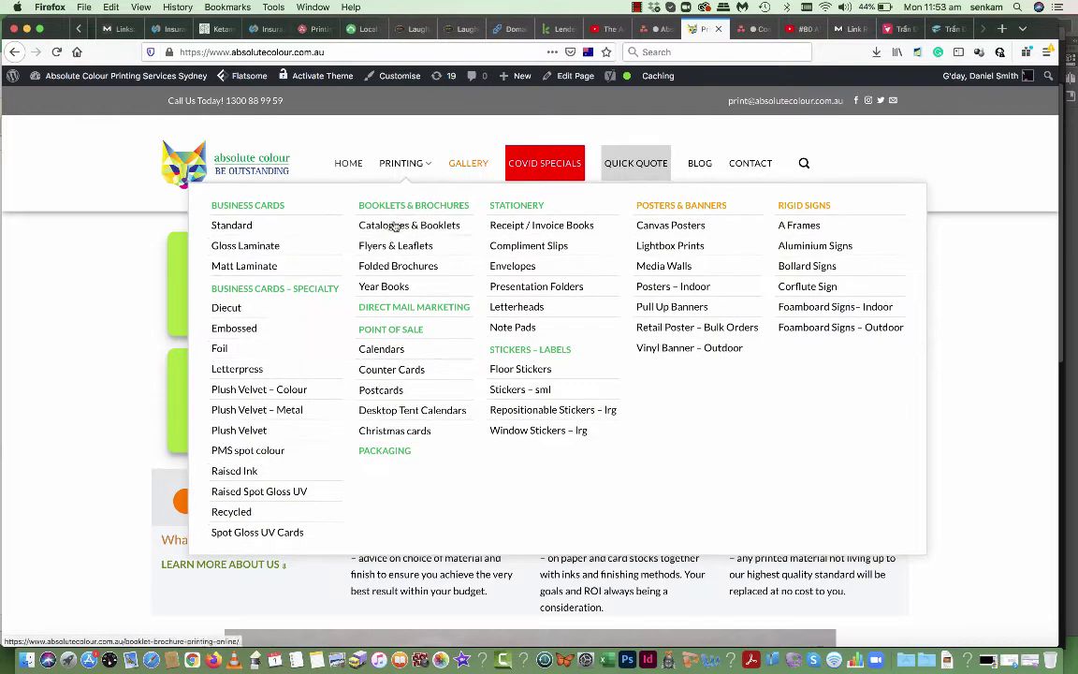
pyautogui.click(393, 207)
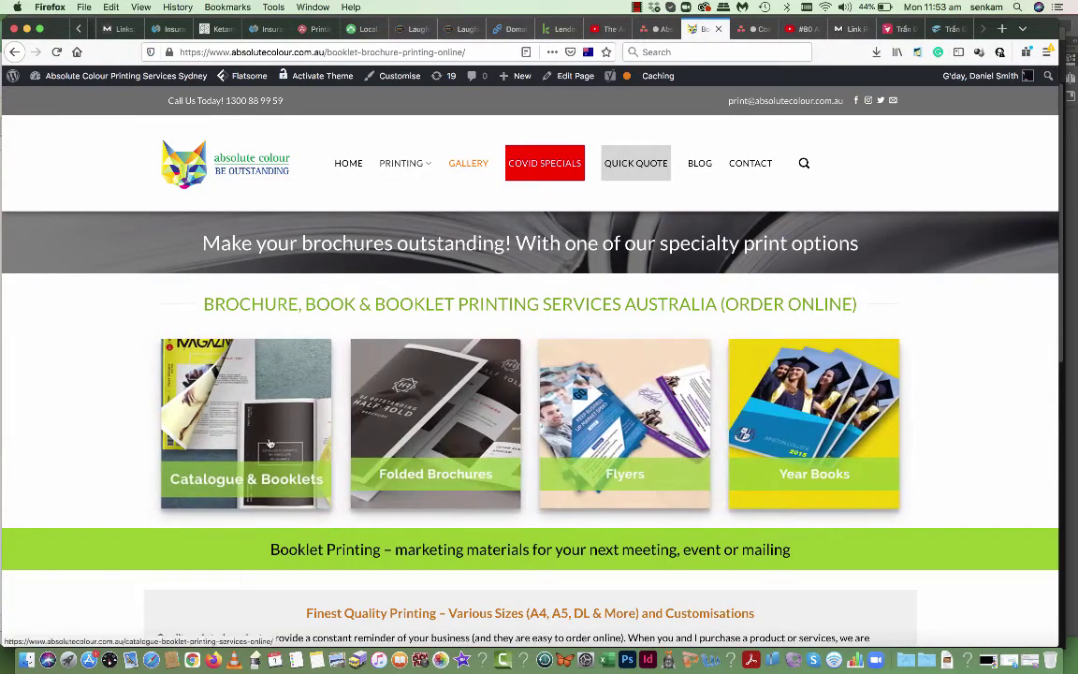
pyautogui.click(242, 394)
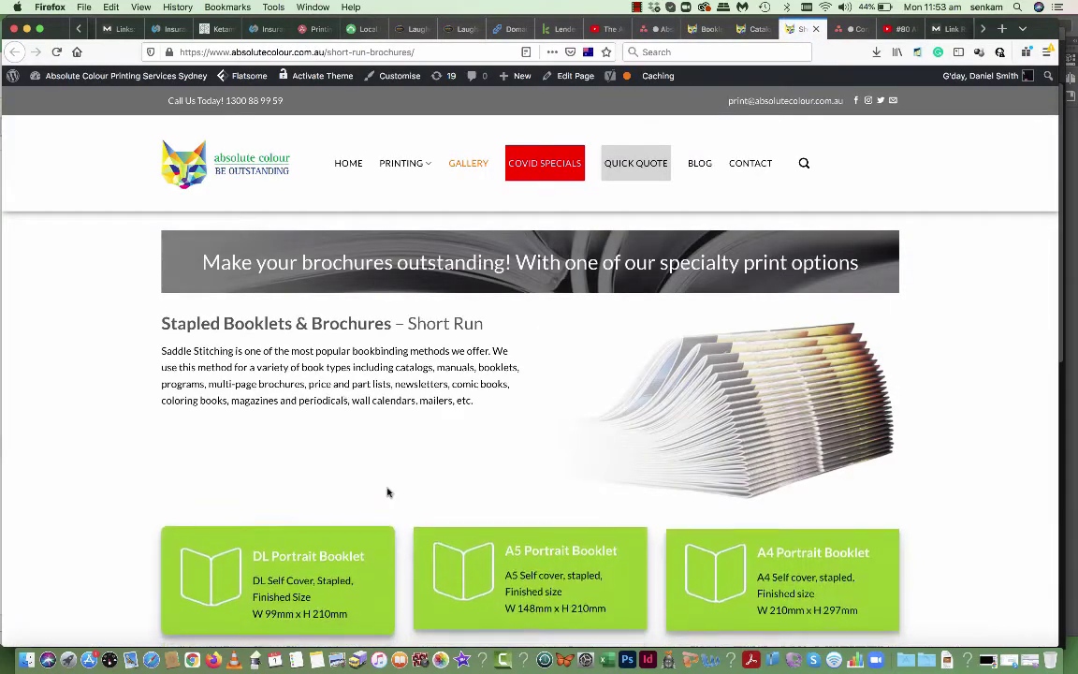
pyautogui.scroll(-5, 388, 491)
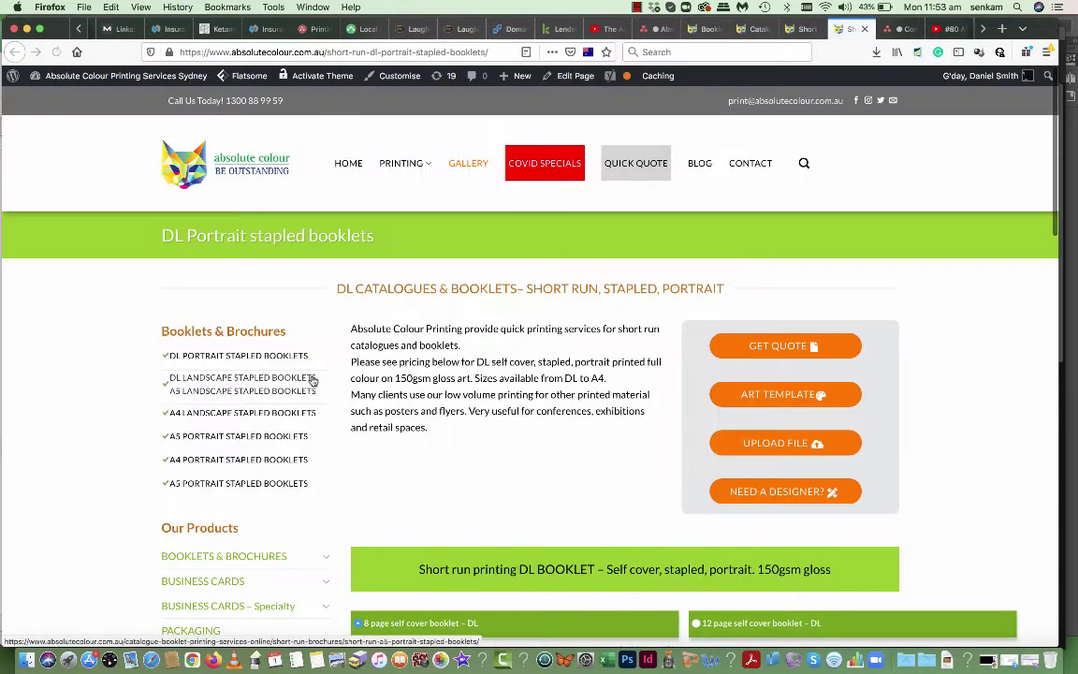
pyautogui.scroll(-3, 496, 337)
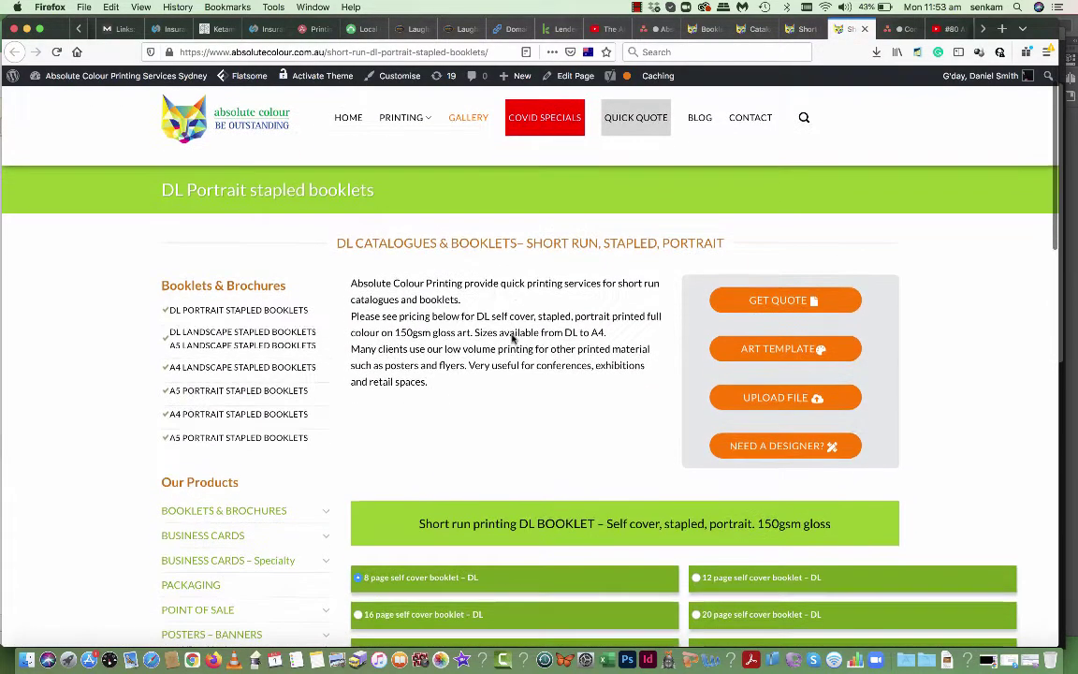
pyautogui.scroll(-3, 511, 333)
pyautogui.scroll(5, 510, 336)
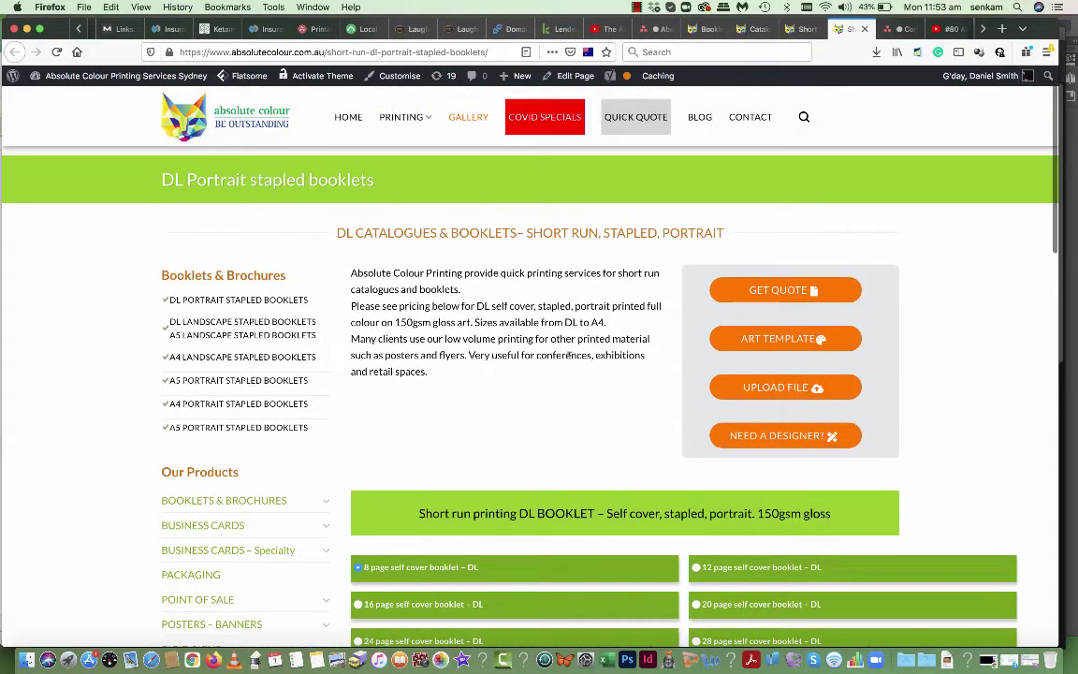
pyautogui.scroll(-15, 570, 361)
pyautogui.scroll(-5, 570, 361)
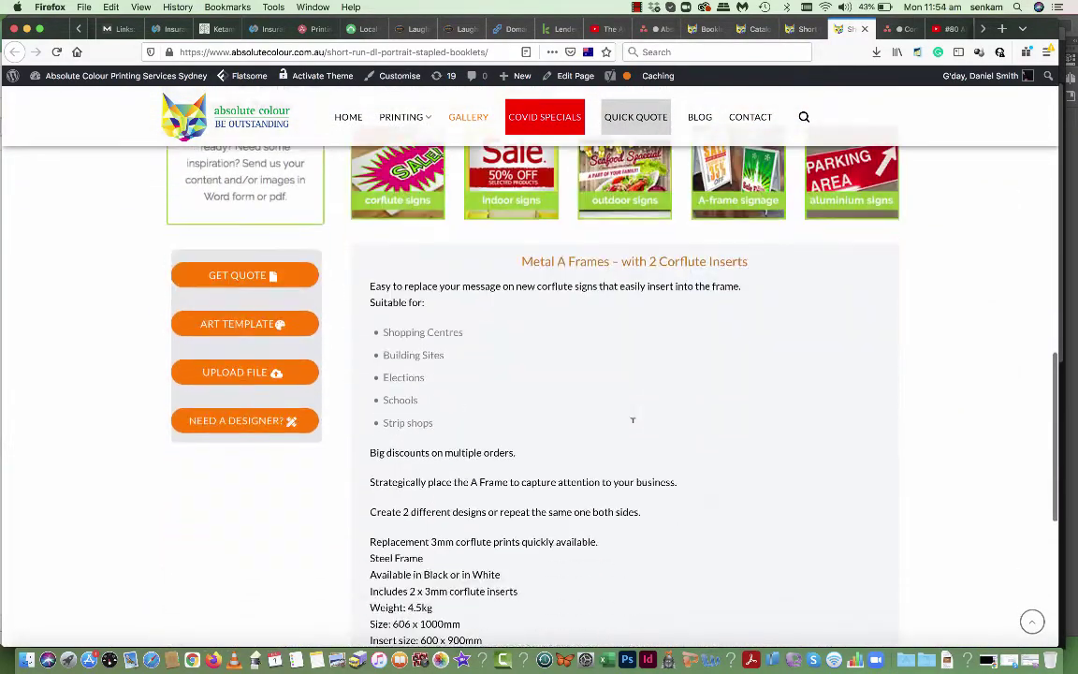
pyautogui.scroll(10, 559, 511)
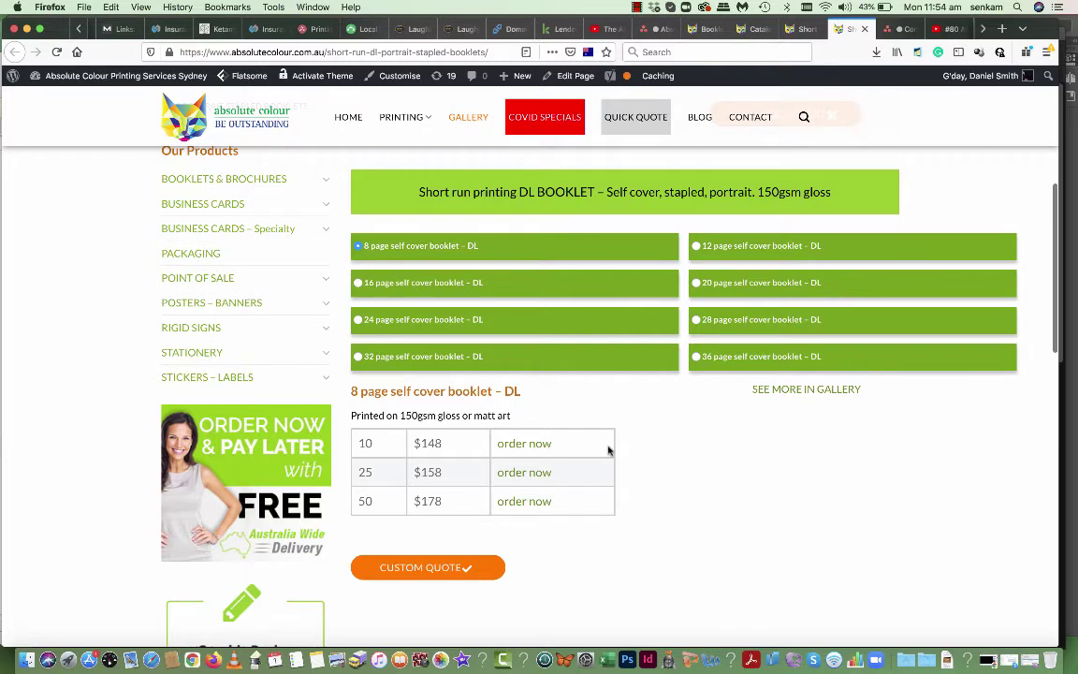
pyautogui.scroll(3, 613, 453)
pyautogui.scroll(-1, 632, 459)
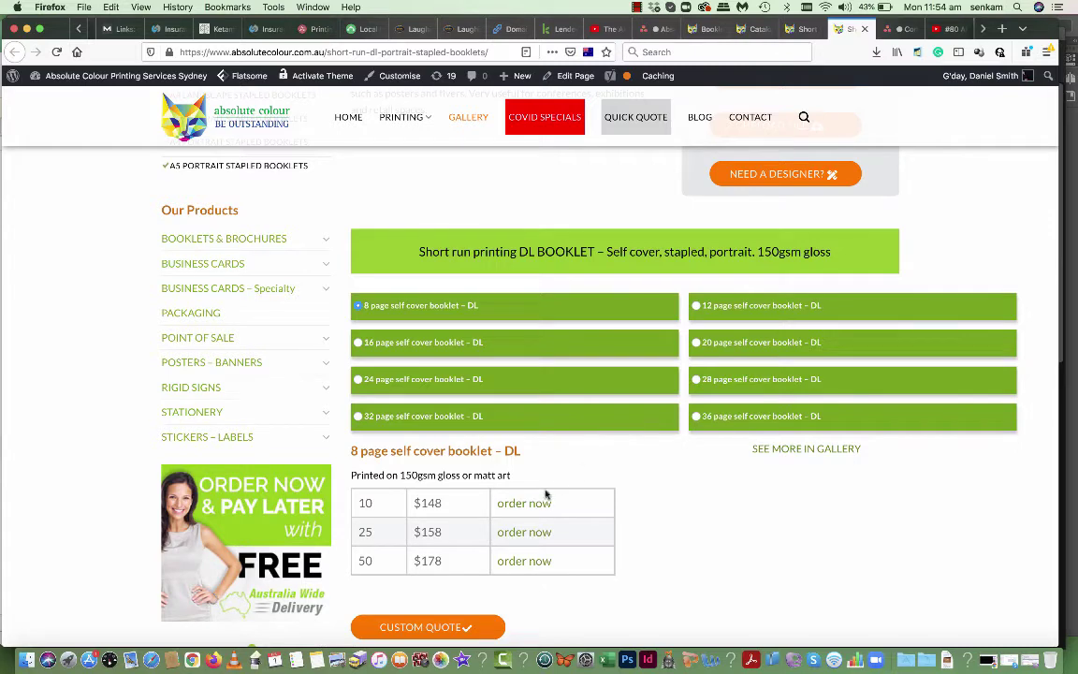
pyautogui.scroll(1, 700, 478)
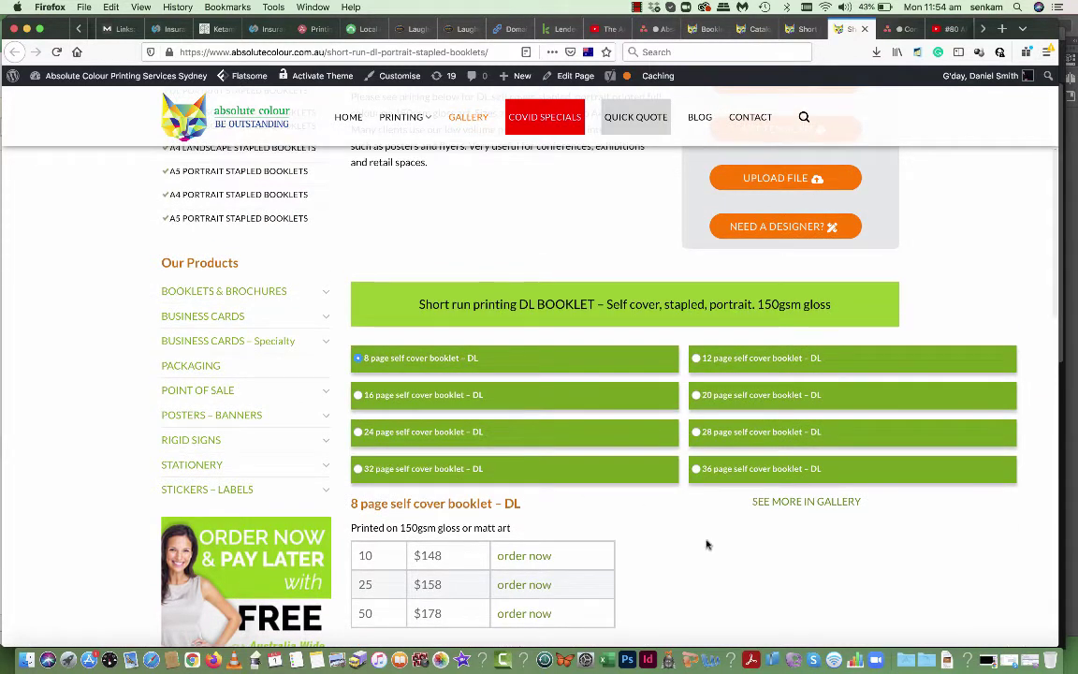
pyautogui.scroll(-1, 704, 542)
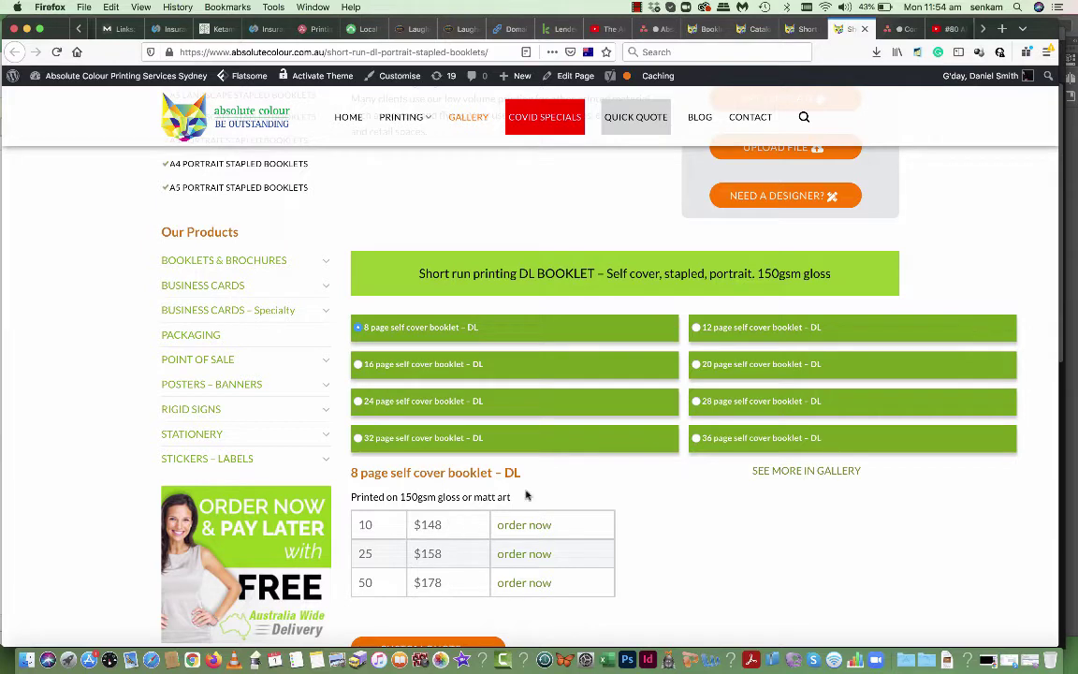
pyautogui.scroll(1, 611, 493)
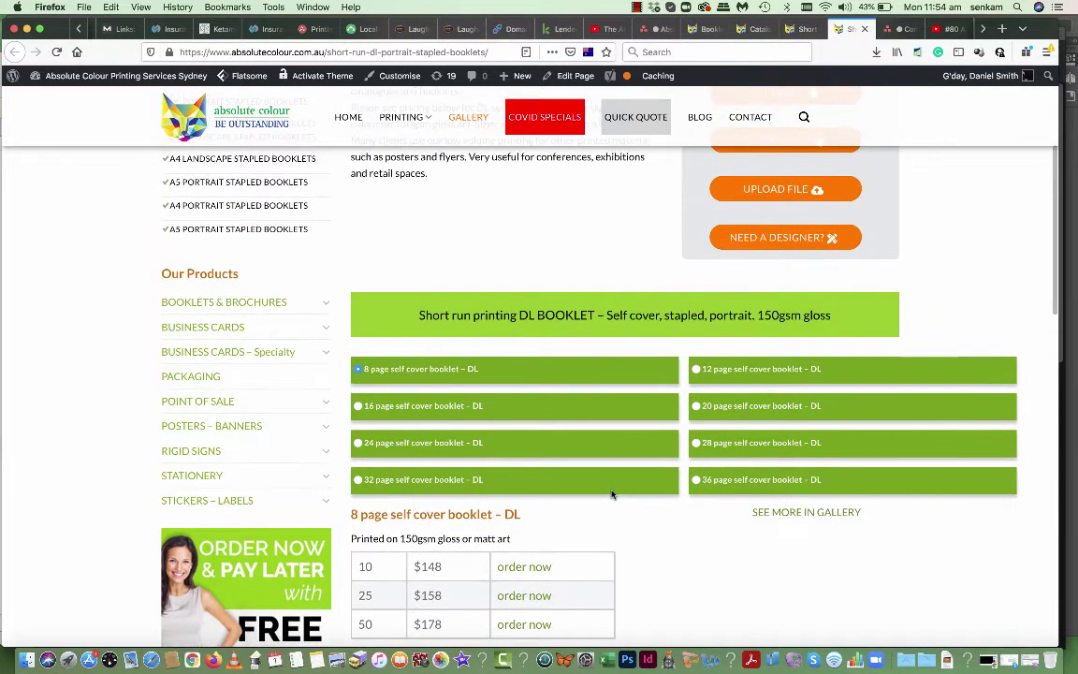
pyautogui.scroll(-1, 726, 513)
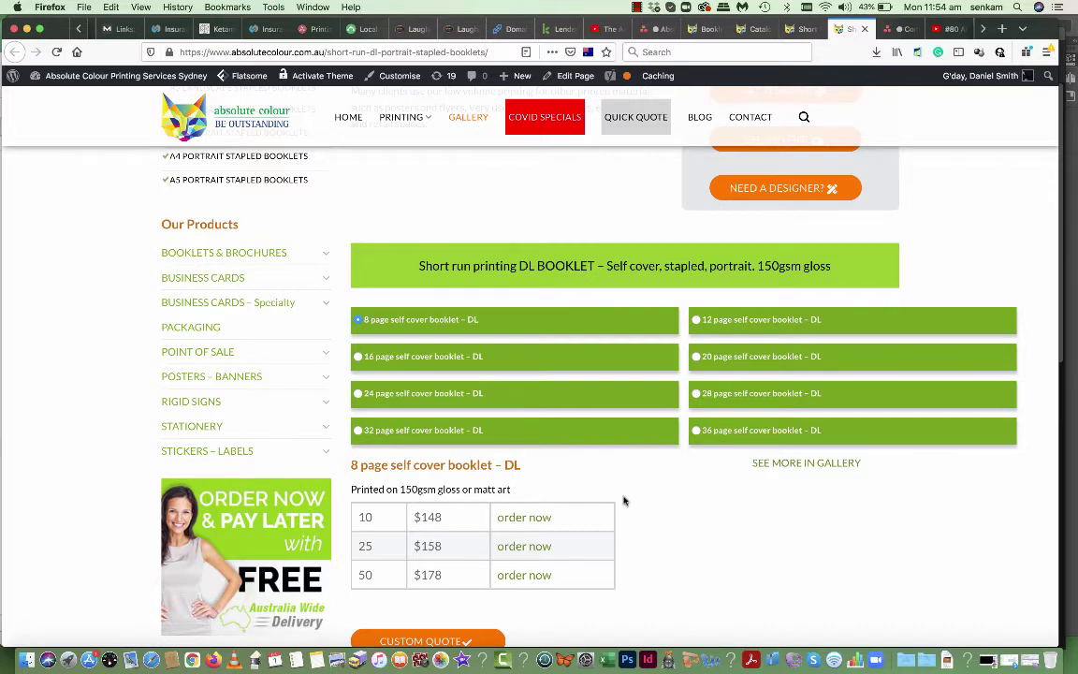
pyautogui.scroll(2, 623, 500)
pyautogui.scroll(-2, 623, 501)
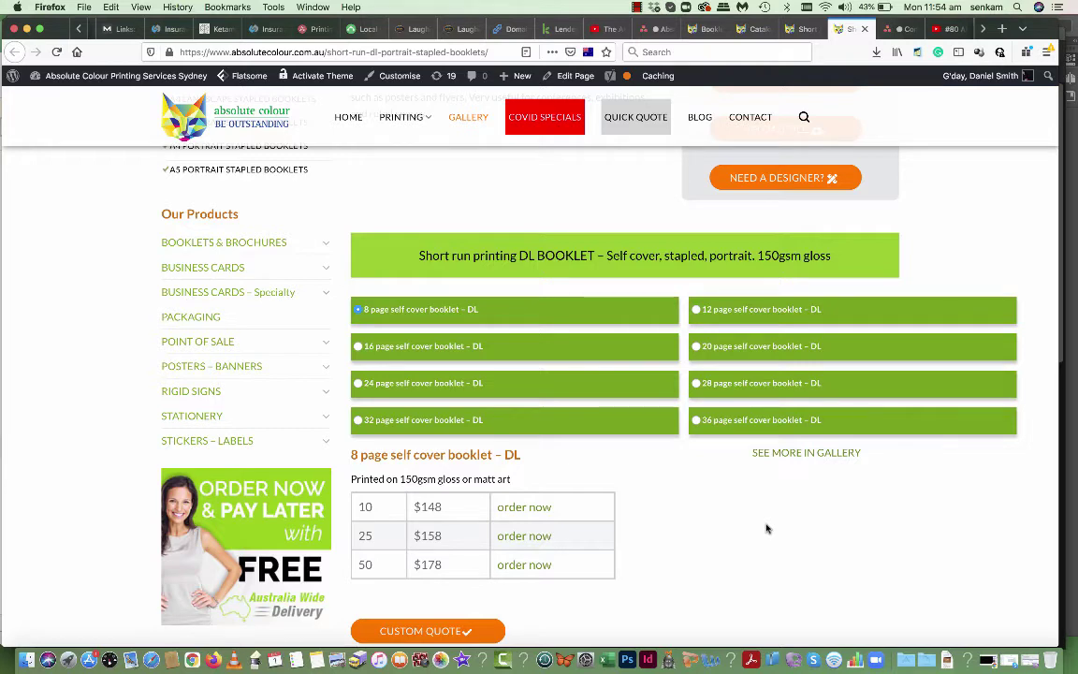
# Scroll through the DL Portrait stapled booklets page to review its description and 8-page pricing
pyautogui.scroll(1, 723, 539)
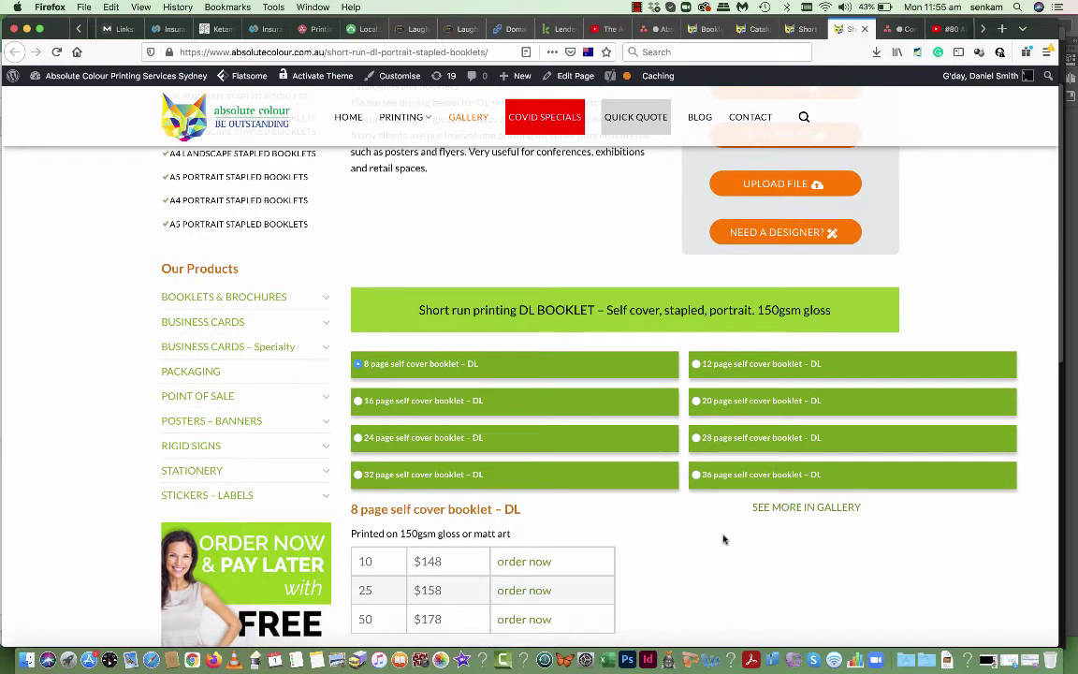
pyautogui.scroll(2, 737, 539)
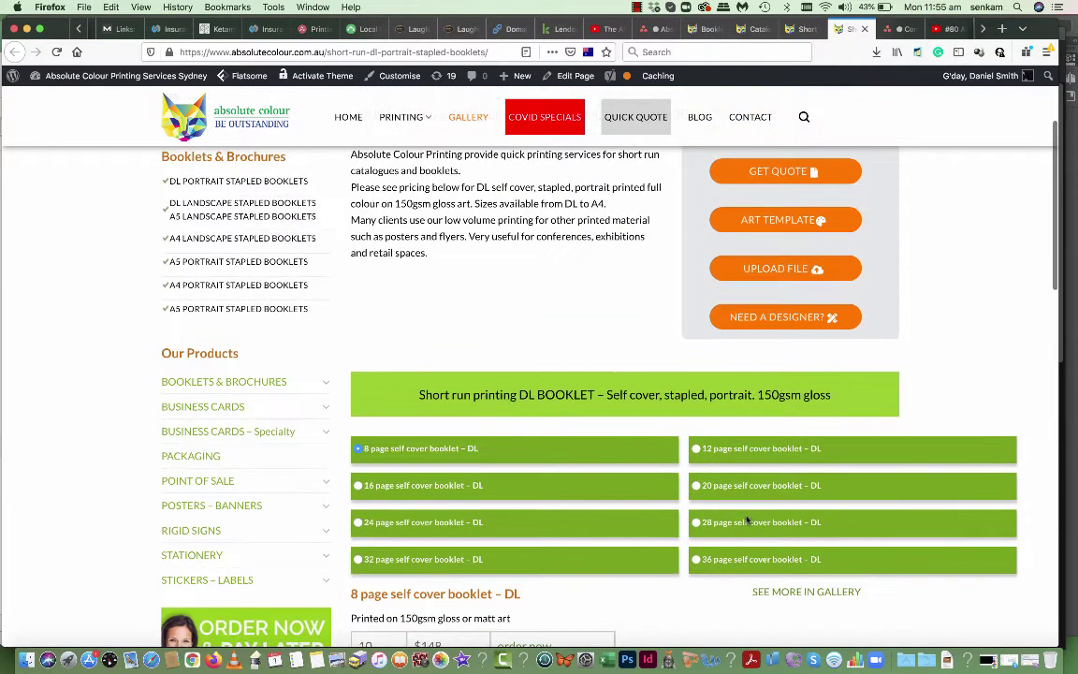
pyautogui.scroll(-2, 760, 503)
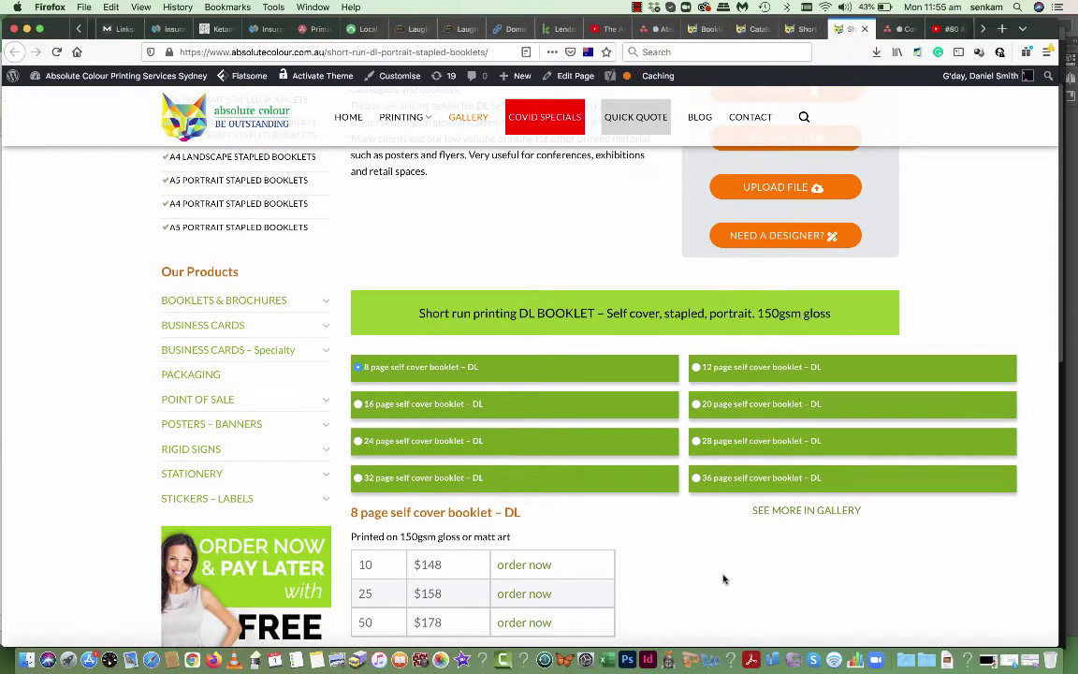
pyautogui.scroll(4, 724, 579)
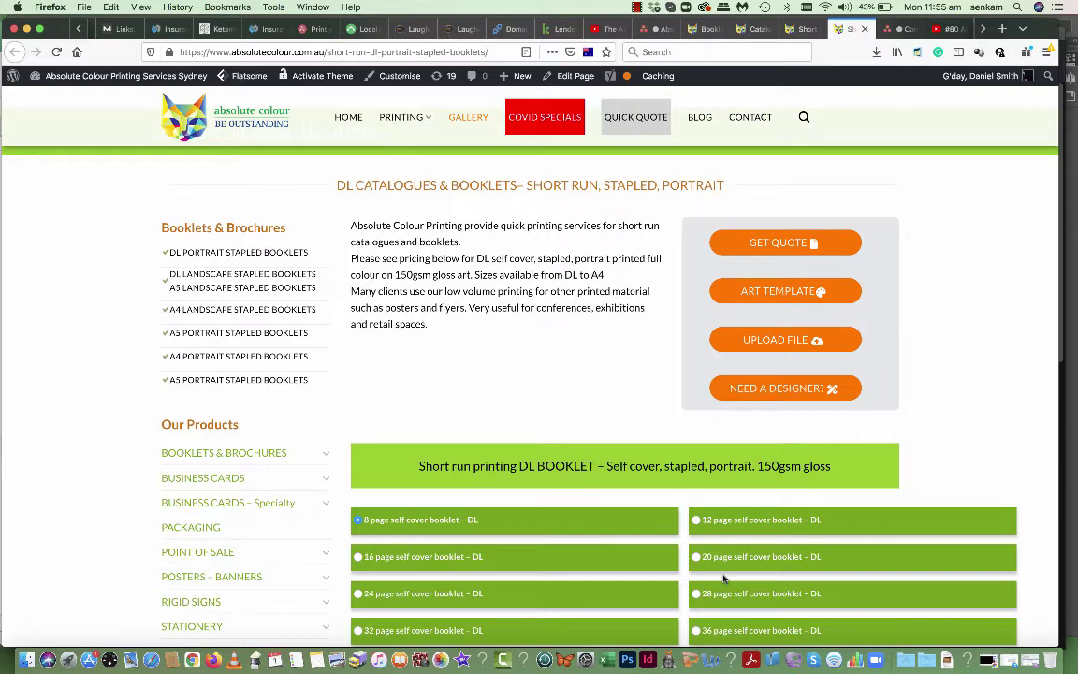
pyautogui.scroll(3, 724, 578)
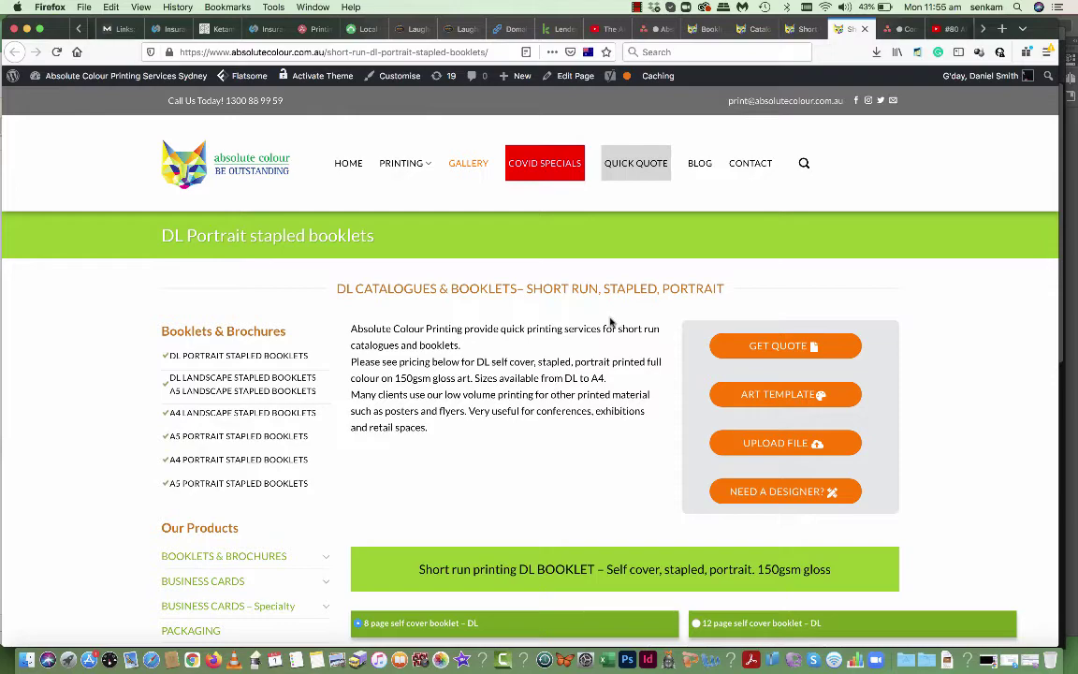
pyautogui.scroll(-5, 613, 350)
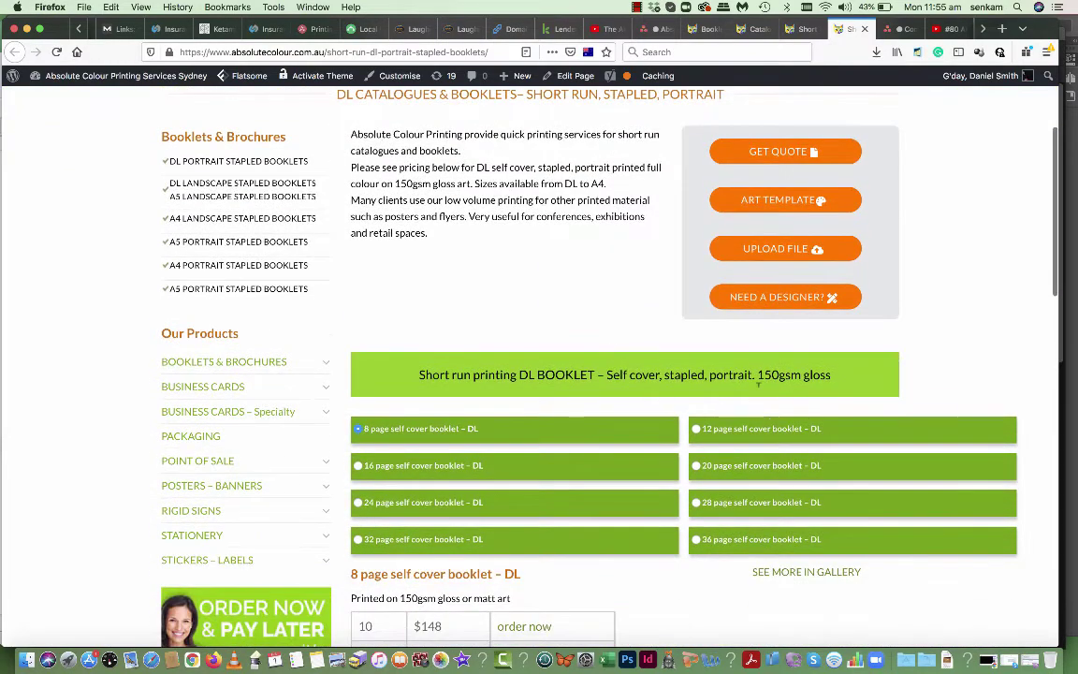
pyautogui.scroll(-2, 727, 374)
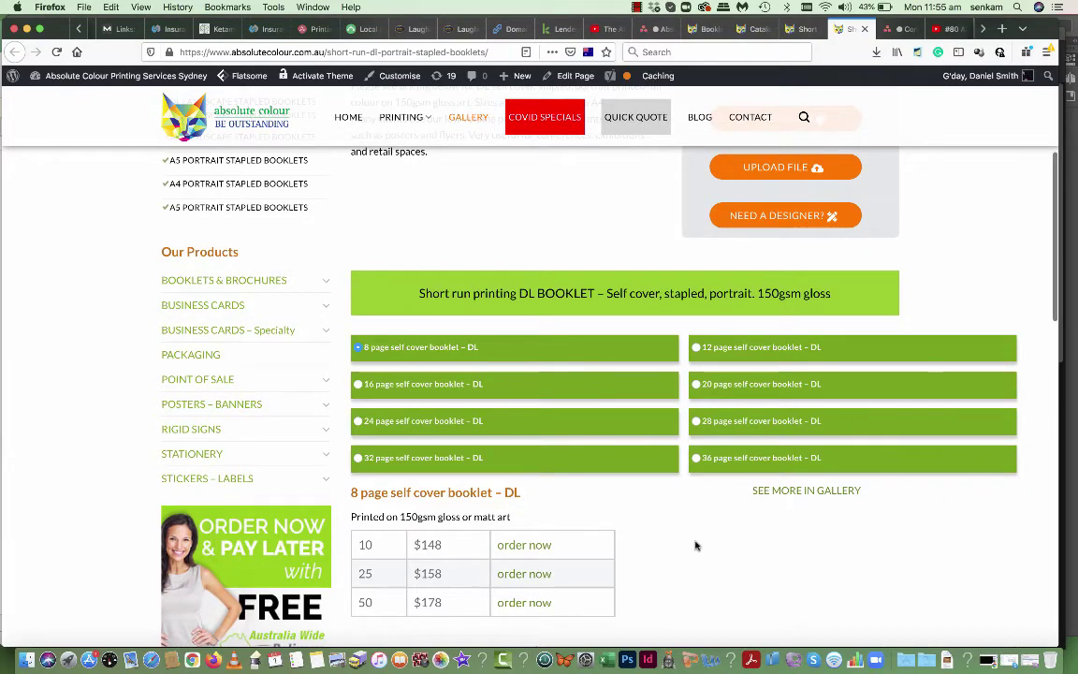
pyautogui.scroll(2, 696, 546)
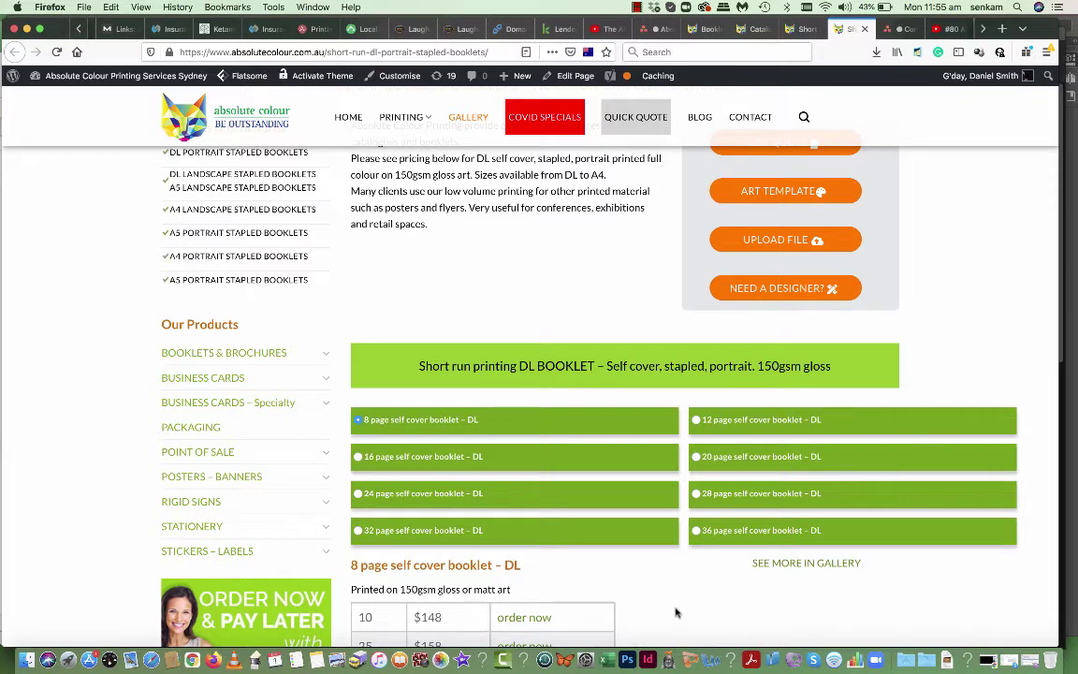
pyautogui.scroll(-2, 674, 611)
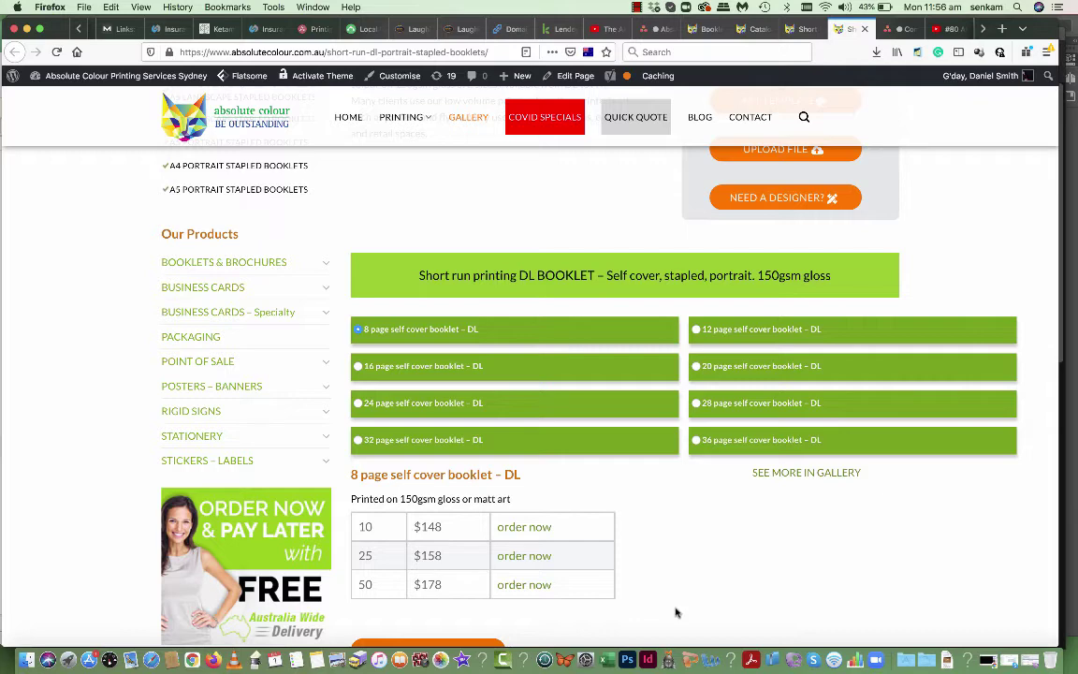
pyautogui.scroll(3, 594, 625)
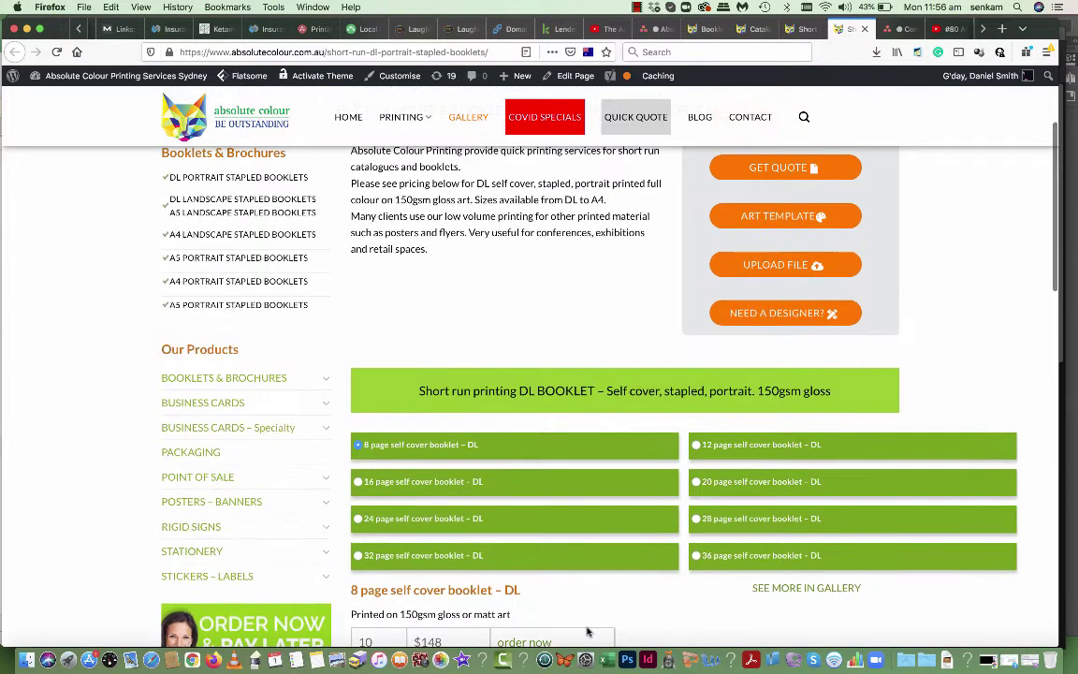
pyautogui.scroll(-2, 589, 630)
pyautogui.scroll(-1, 589, 630)
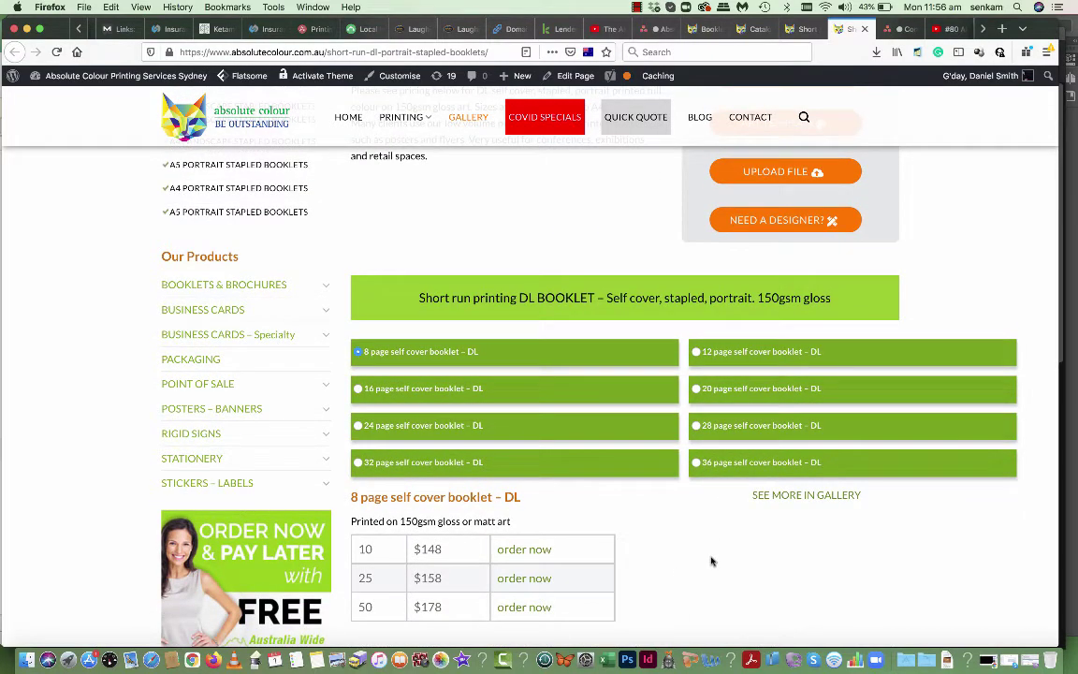
pyautogui.scroll(4, 711, 560)
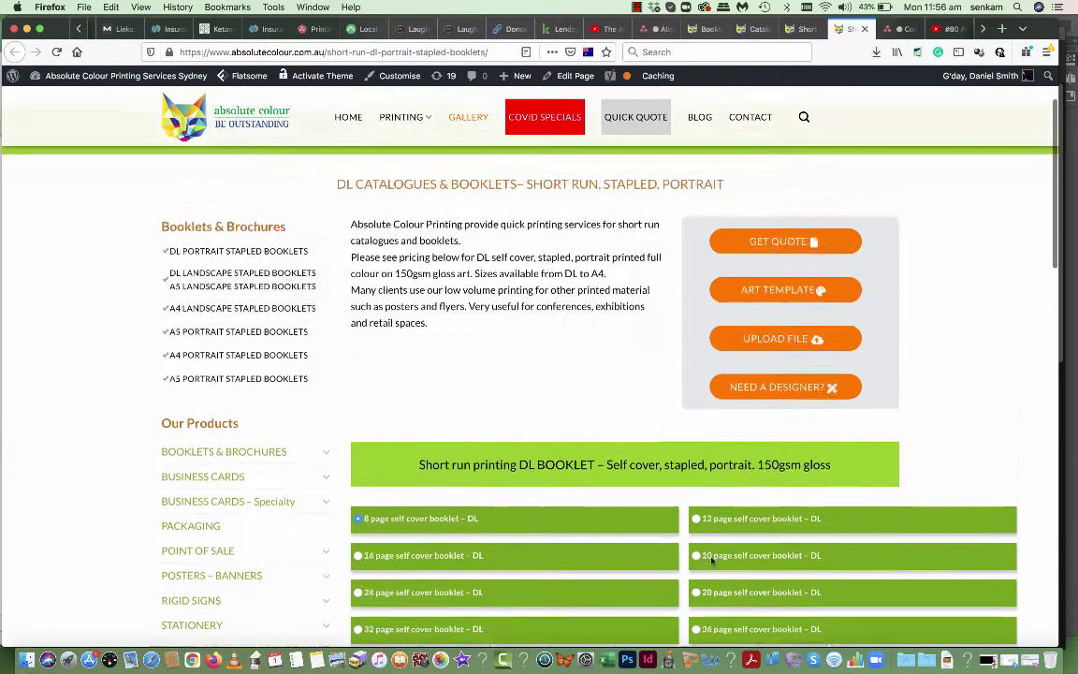
pyautogui.click(565, 98)
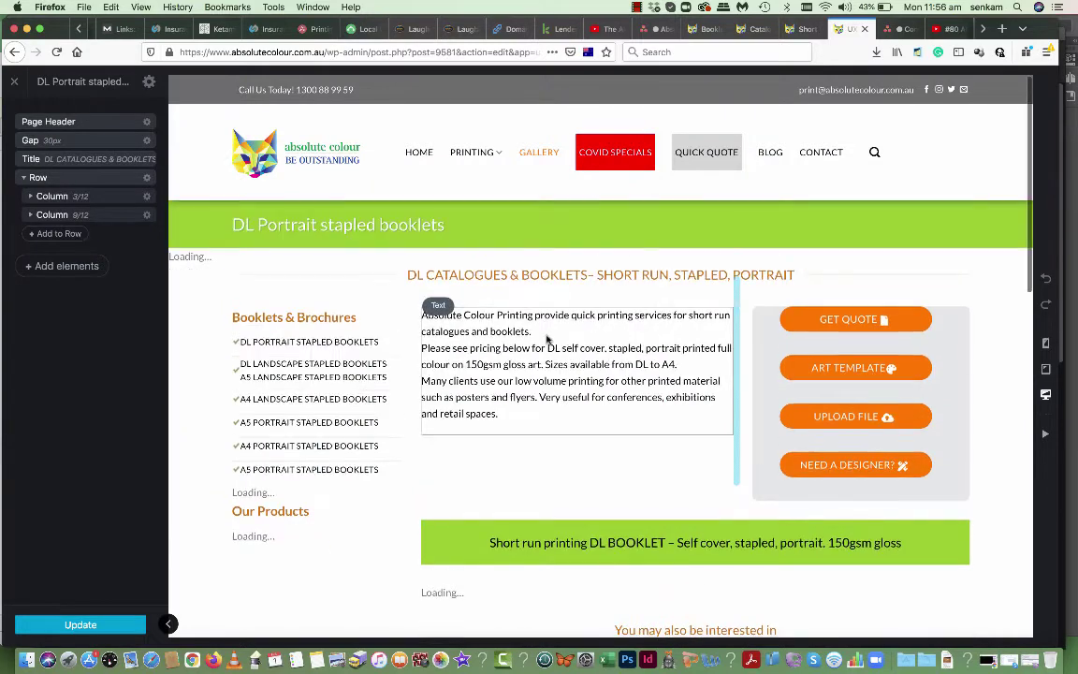
pyautogui.click(551, 346)
pyautogui.click(52, 168)
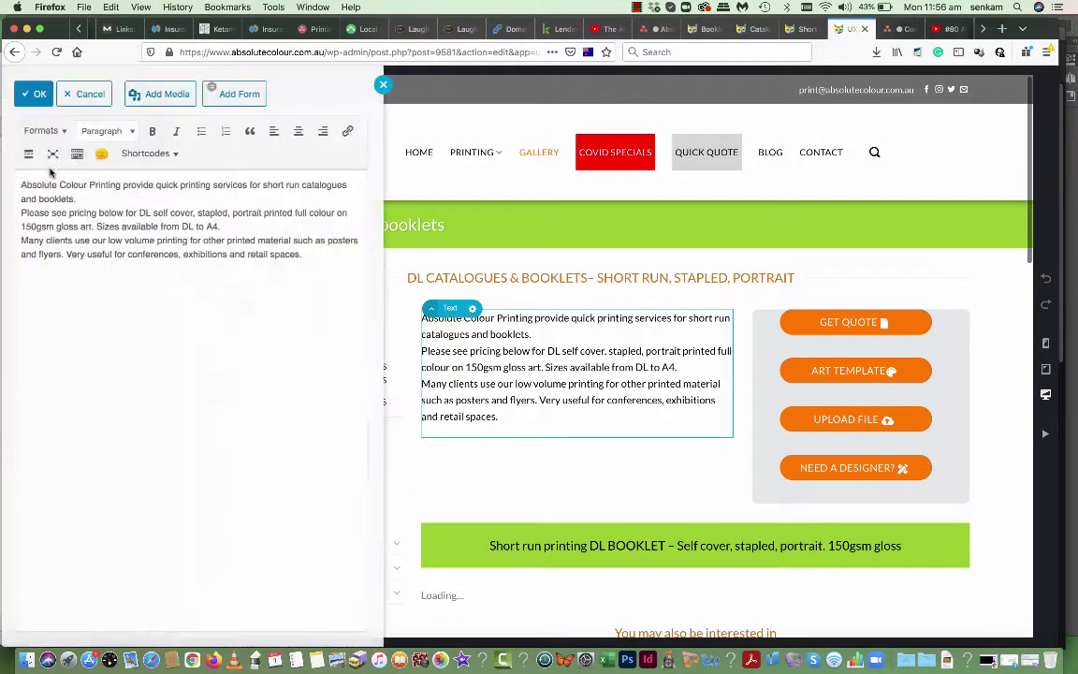
pyautogui.click(41, 97)
pyautogui.scroll(-5, 580, 439)
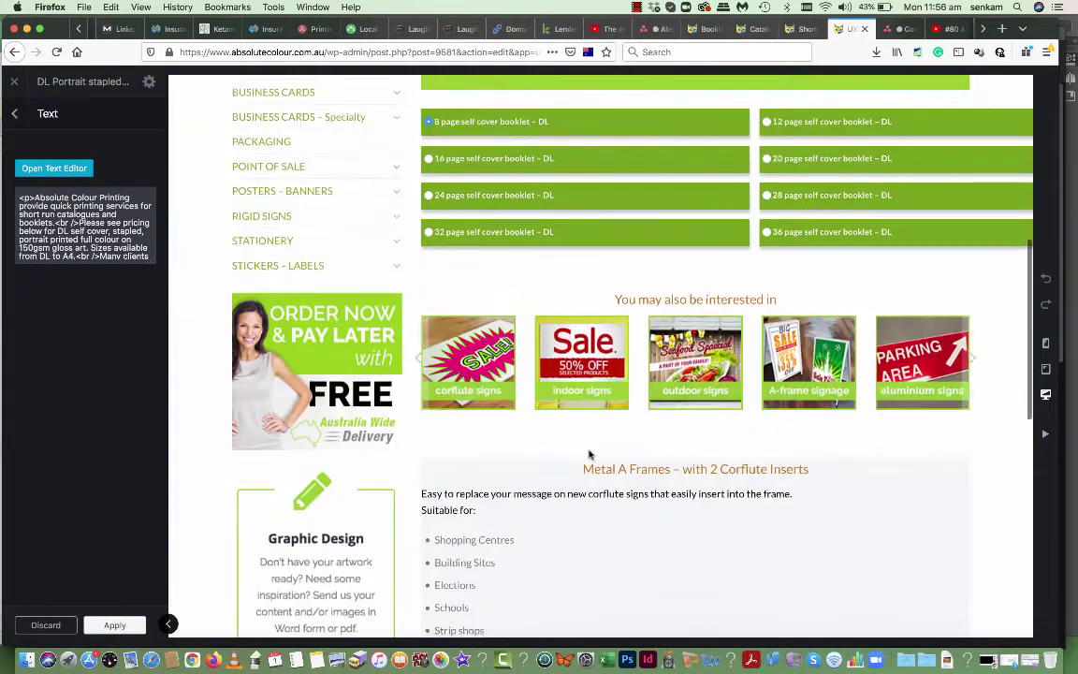
pyautogui.scroll(-4, 590, 454)
pyautogui.scroll(1, 589, 452)
pyautogui.click(580, 330)
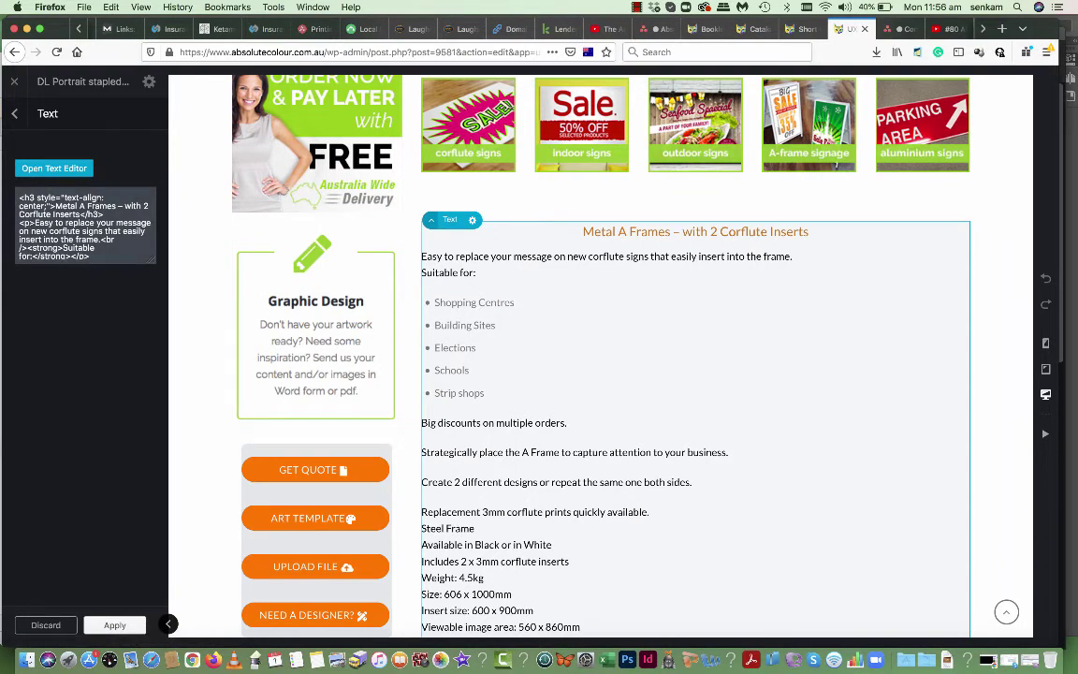
pyautogui.click(69, 168)
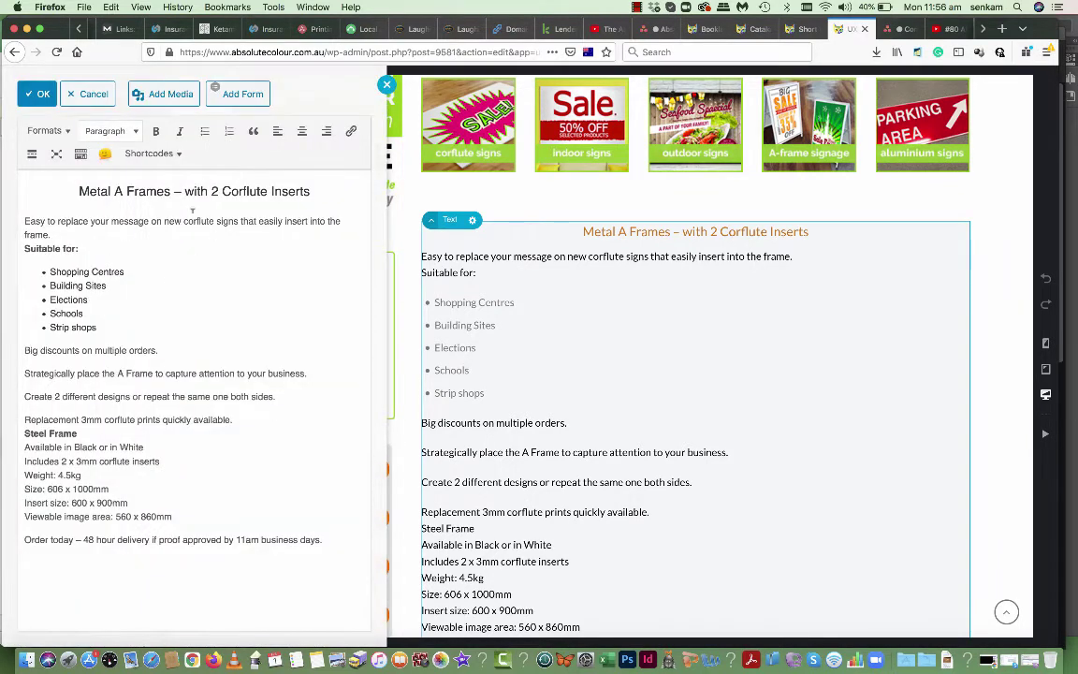
pyautogui.click(46, 100)
pyautogui.scroll(-5, 618, 374)
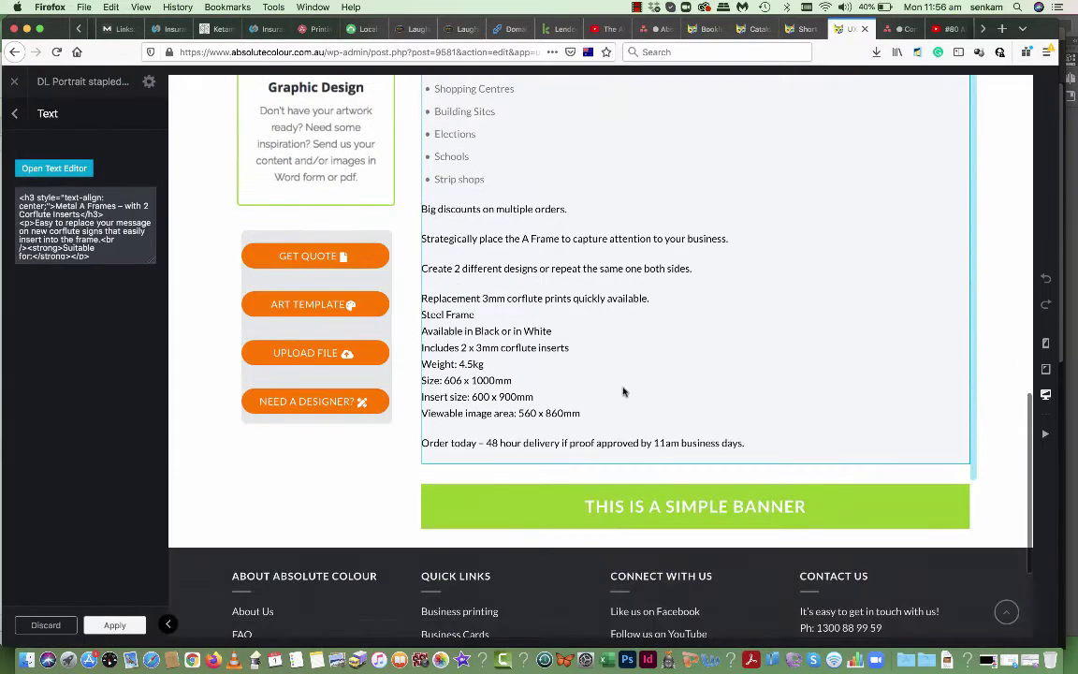
# Duplicate the green banner and move the copy above the Metal A Frames heading
pyautogui.click(484, 483)
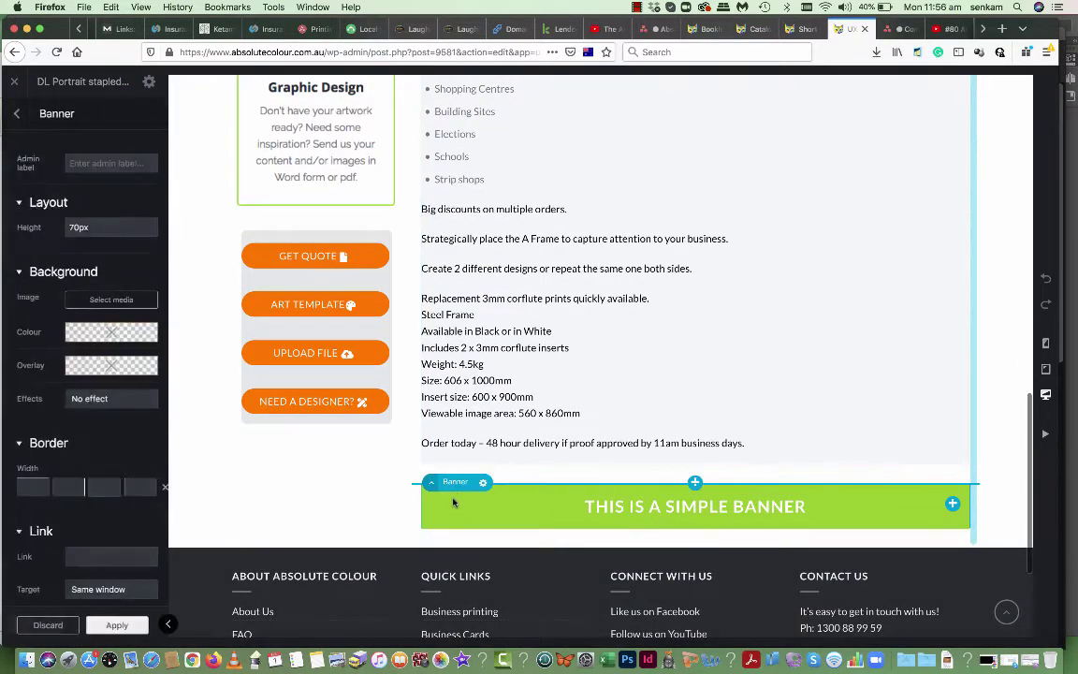
pyautogui.click(484, 482)
pyautogui.click(472, 535)
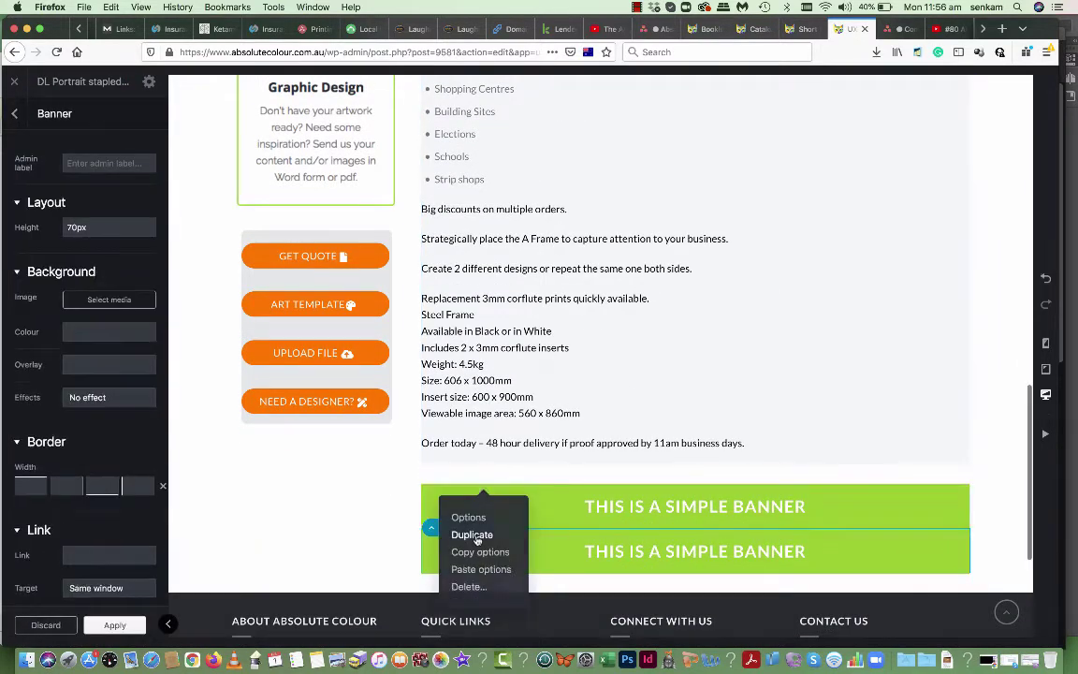
pyautogui.moveTo(451, 482); pyautogui.dragTo(433, 365)
pyautogui.scroll(5, 458, 281)
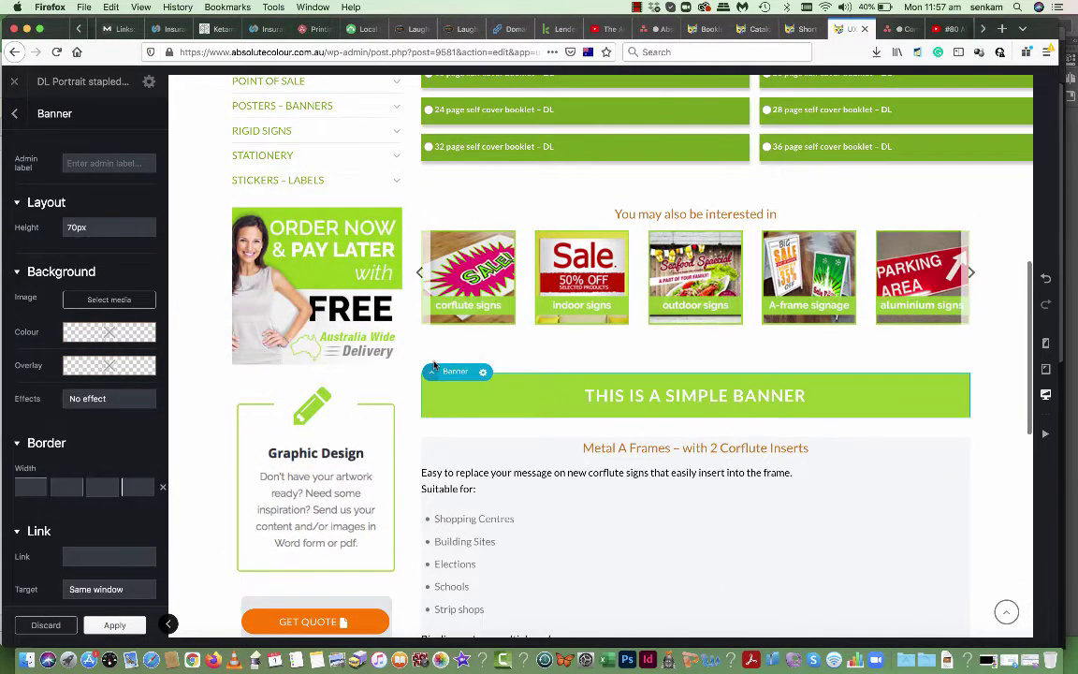
# Find the banner's THIS IS A SIMPLE BANNER heading in the text editor
pyautogui.click(667, 400)
pyautogui.click(667, 400)
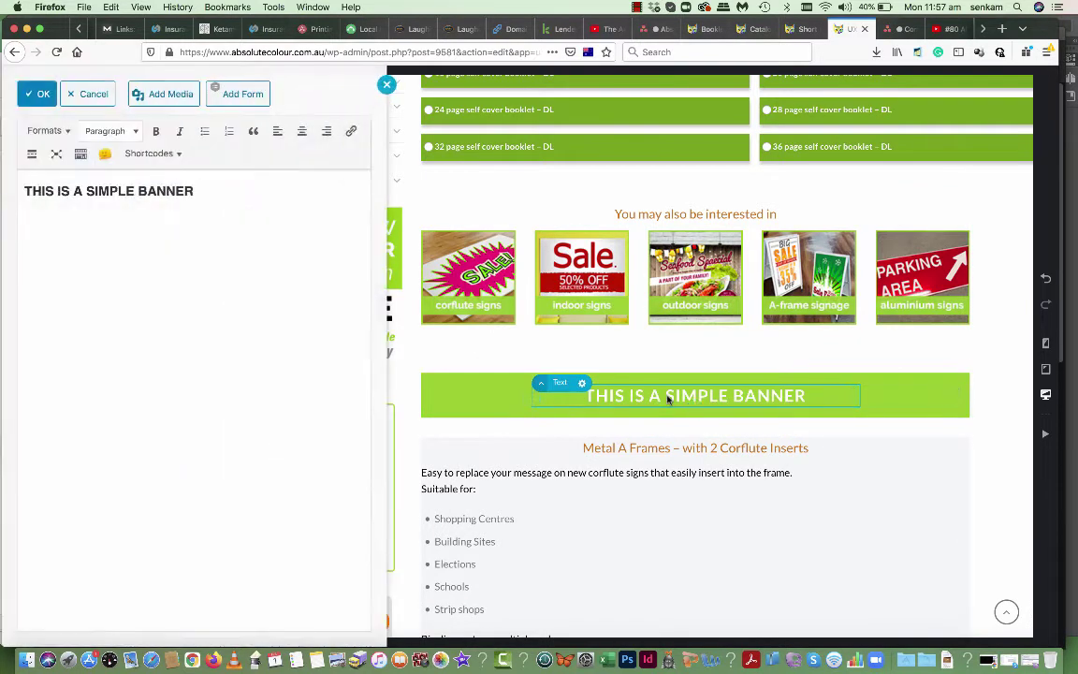
pyautogui.moveTo(205, 188); pyautogui.dragTo(3, 175)
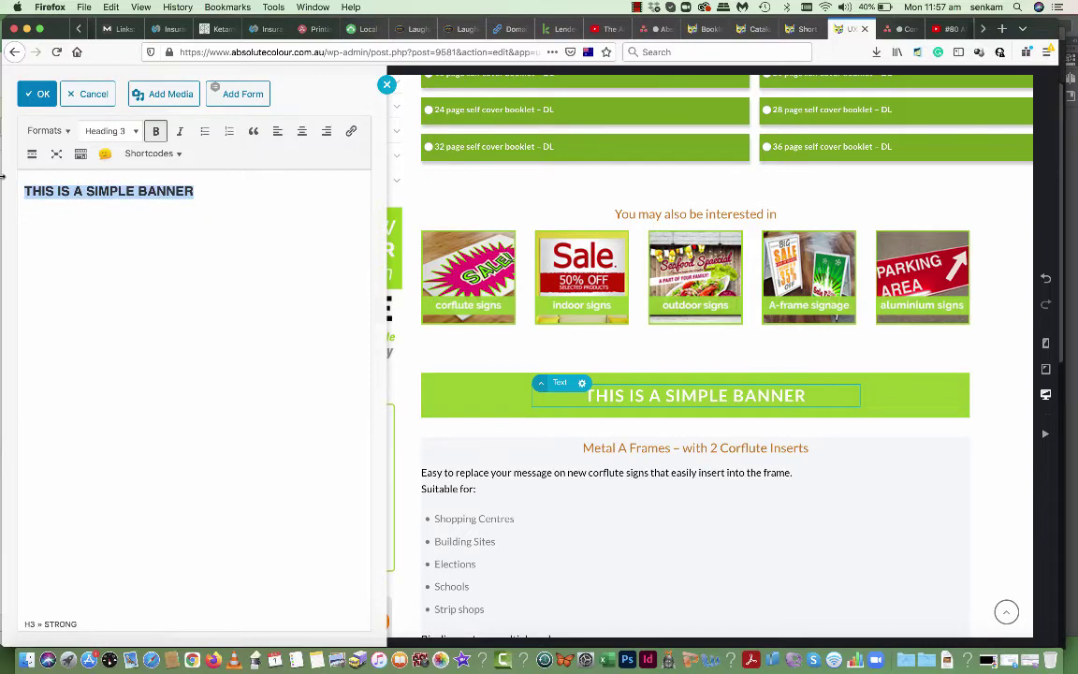
pyautogui.click(462, 346)
pyautogui.scroll(15, 473, 323)
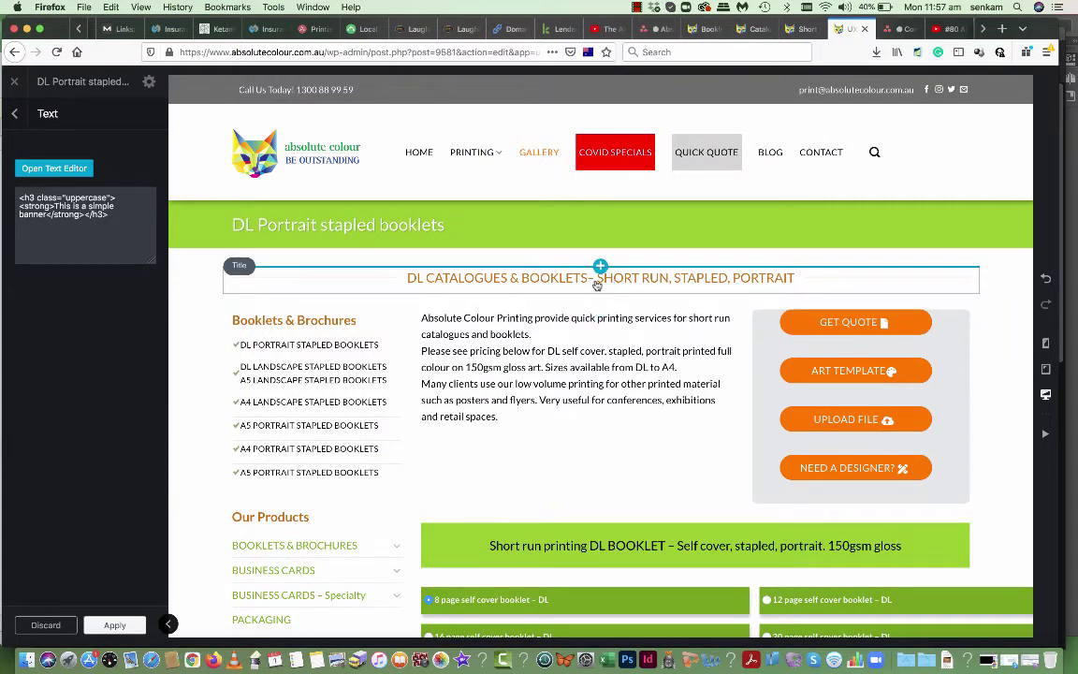
pyautogui.scroll(-1, 596, 284)
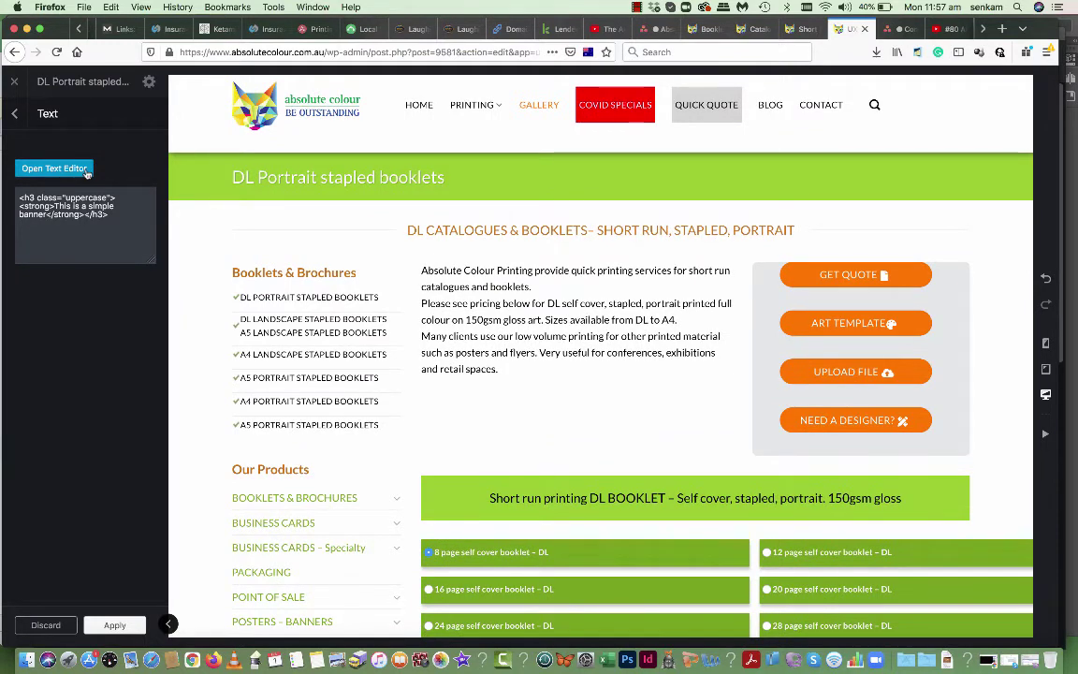
pyautogui.scroll(-6, 413, 421)
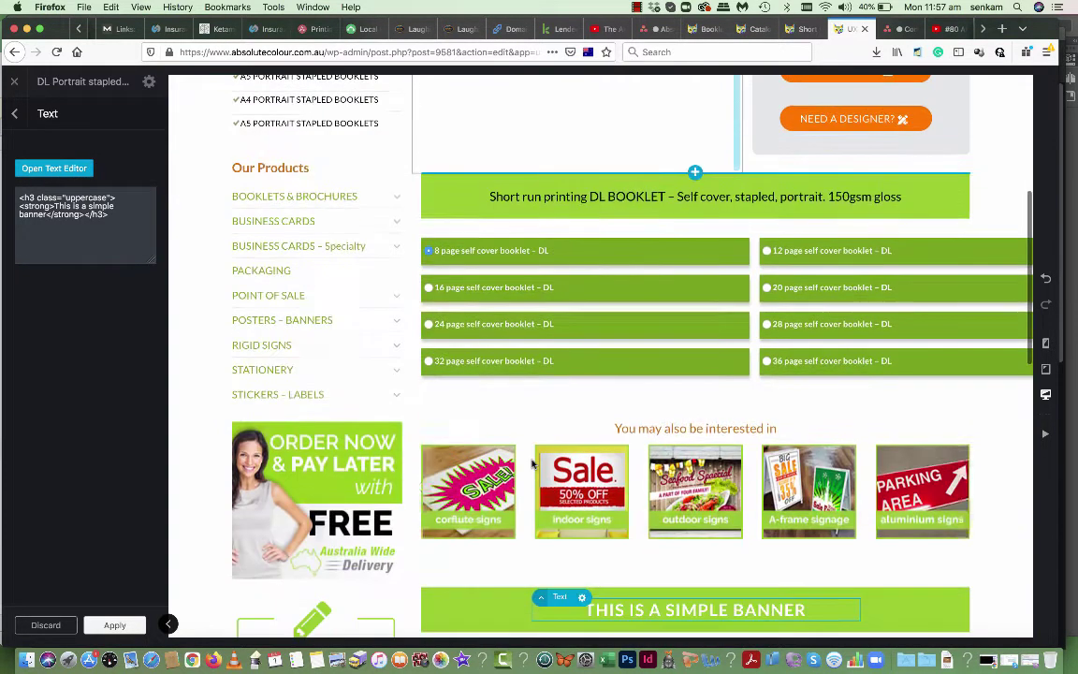
pyautogui.click(632, 206)
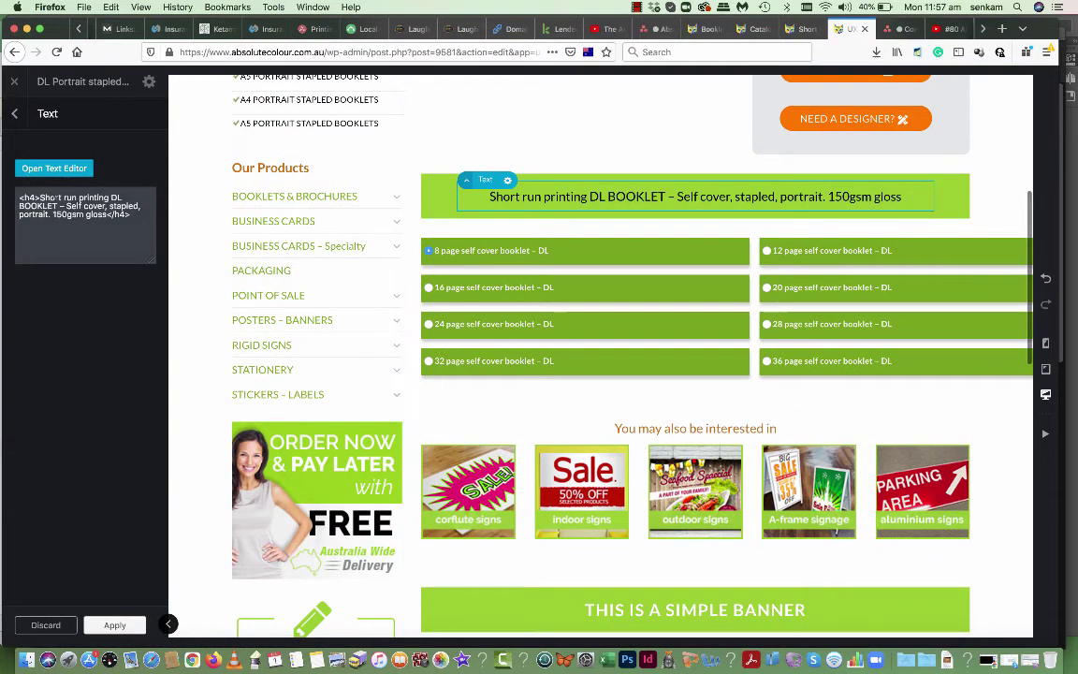
pyautogui.click(56, 165)
pyautogui.moveTo(315, 164); pyautogui.dragTo(1, 176)
pyautogui.click(590, 599)
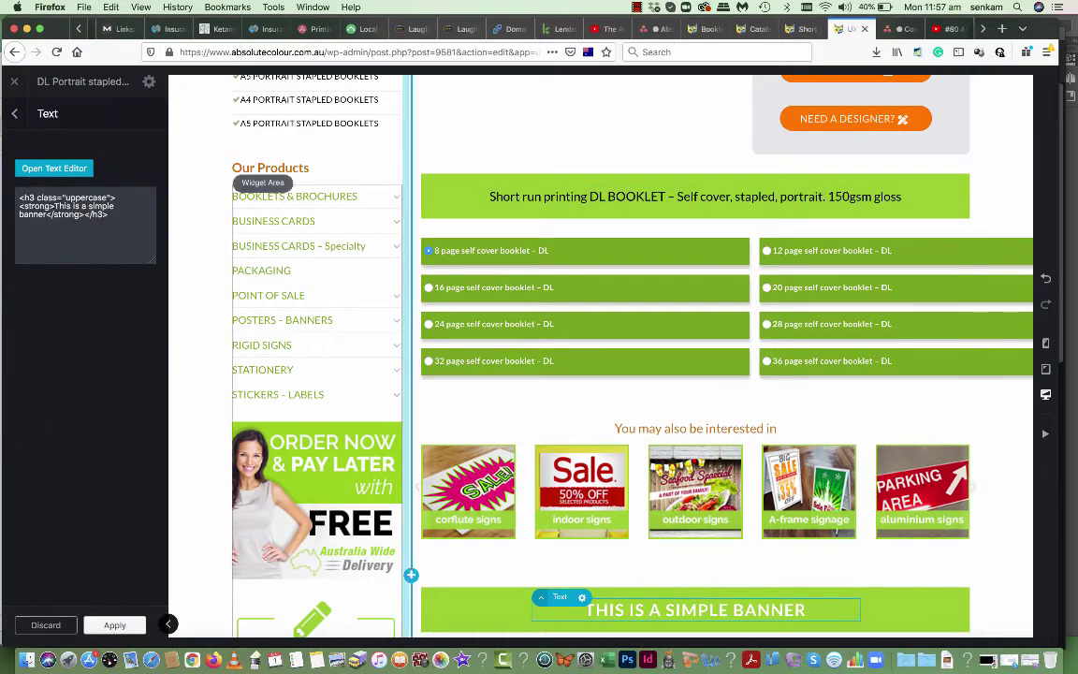
# Replace the banner heading with SHORT RUN PRINTING DL BOOKLET and apply the change
pyautogui.click(62, 166)
pyautogui.moveTo(193, 191); pyautogui.dragTo(2, 185)
pyautogui.write('SHORT')
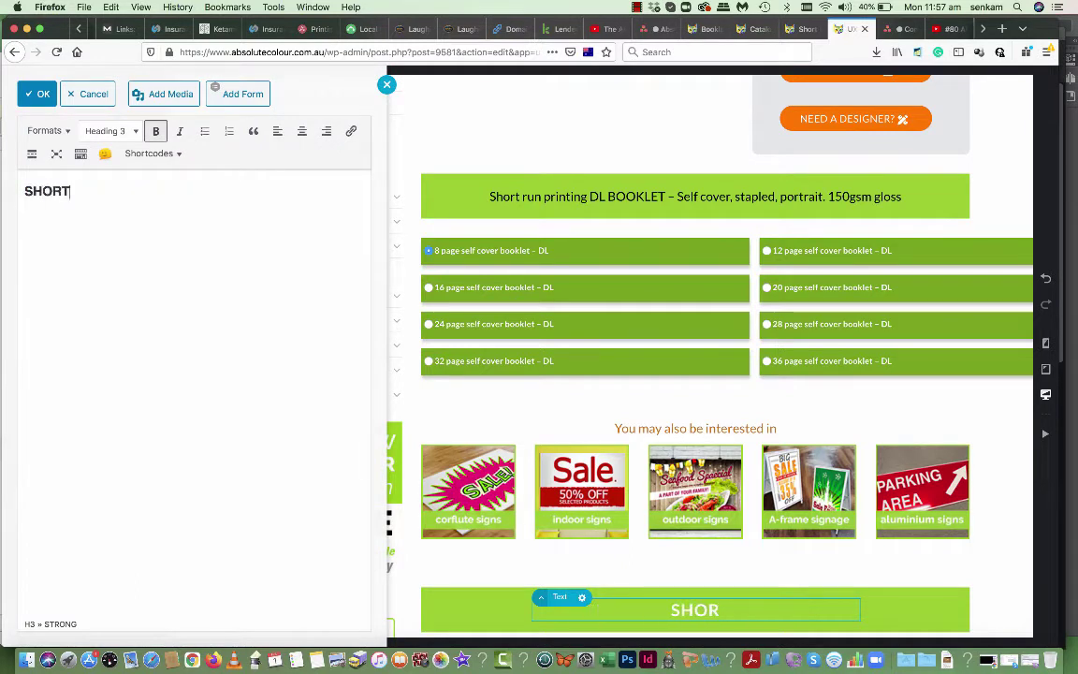
pyautogui.press('BackSpace')
pyautogui.press('BackSpace')
pyautogui.press('BackSpace')
pyautogui.press('BackSpace')
pyautogui.write('HOR')
pyautogui.press('BackSpace')
pyautogui.press('BackSpace')
pyautogui.press('BackSpace')
pyautogui.write('HORT RUN PRINTING DL BOOKLET')
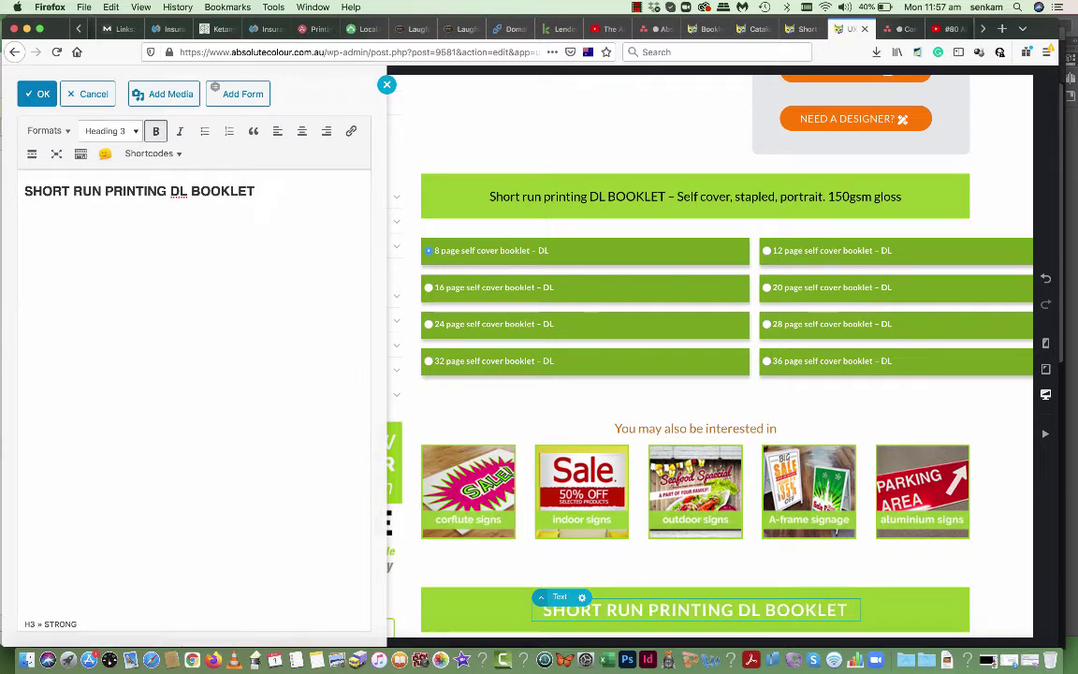
pyautogui.write(' STAPLED')
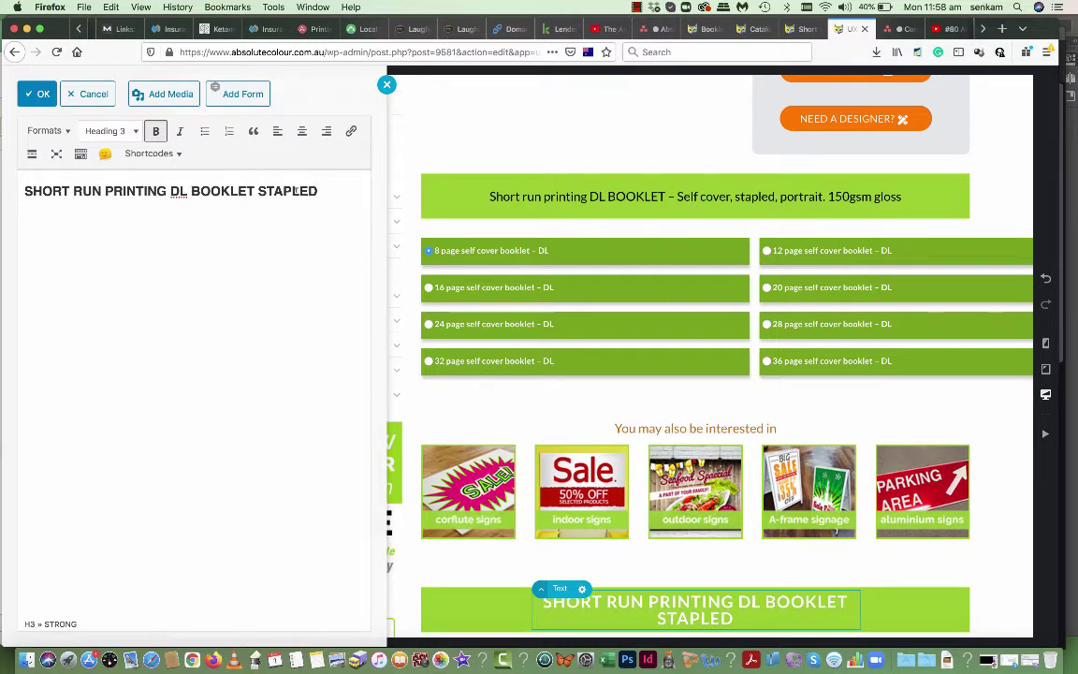
pyautogui.moveTo(266, 174); pyautogui.dragTo(223, 173)
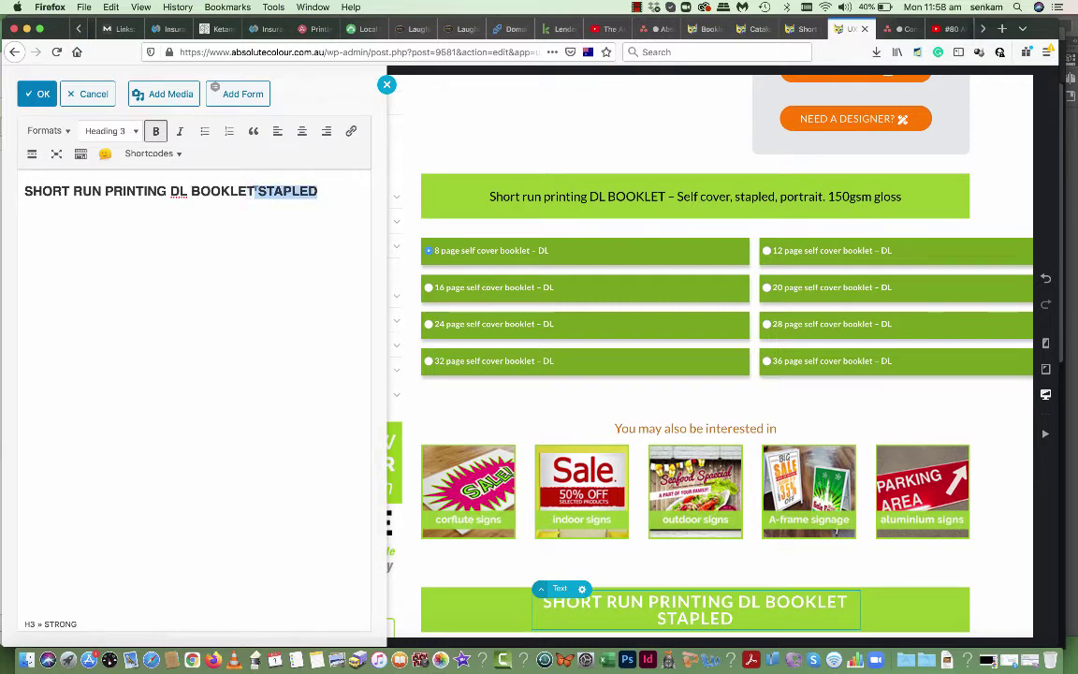
pyautogui.press('BackSpace')
pyautogui.click(37, 93)
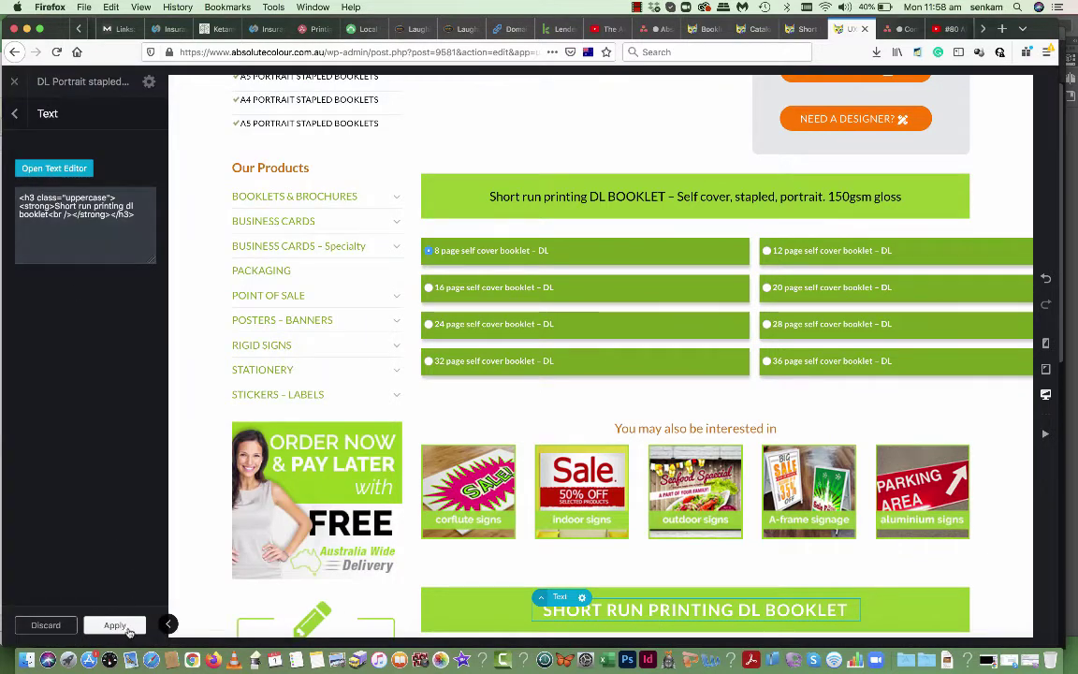
pyautogui.click(128, 629)
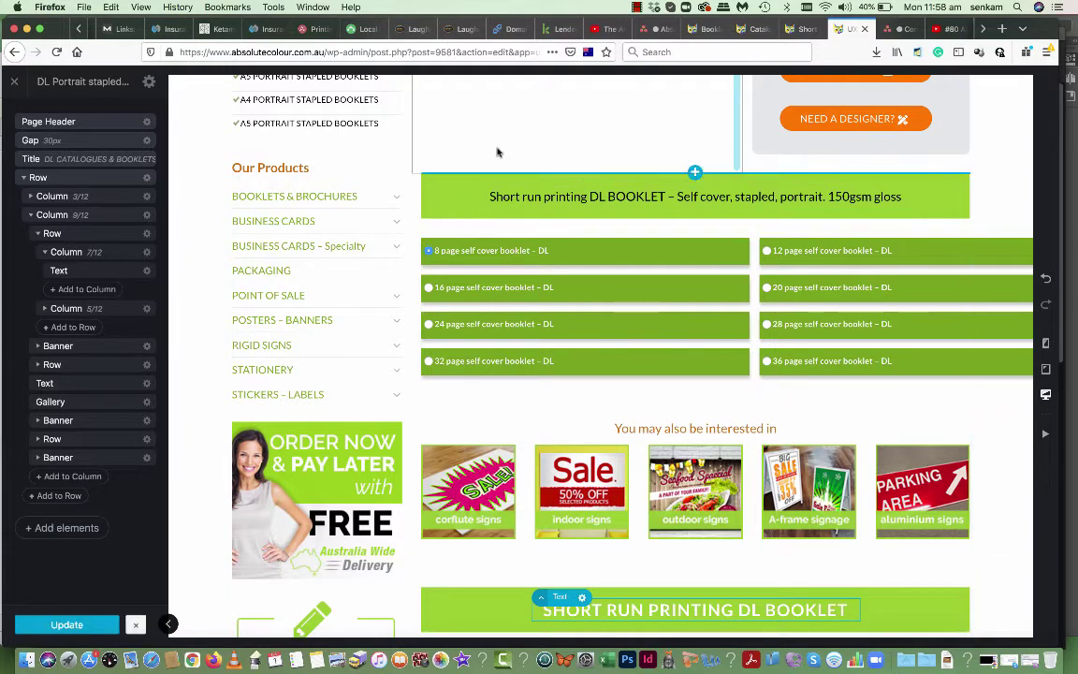
# Open the Booklets & Brochures list in the editor and make the DL Portrait link open in a new tab
pyautogui.scroll(2, 478, 143)
pyautogui.click(351, 194)
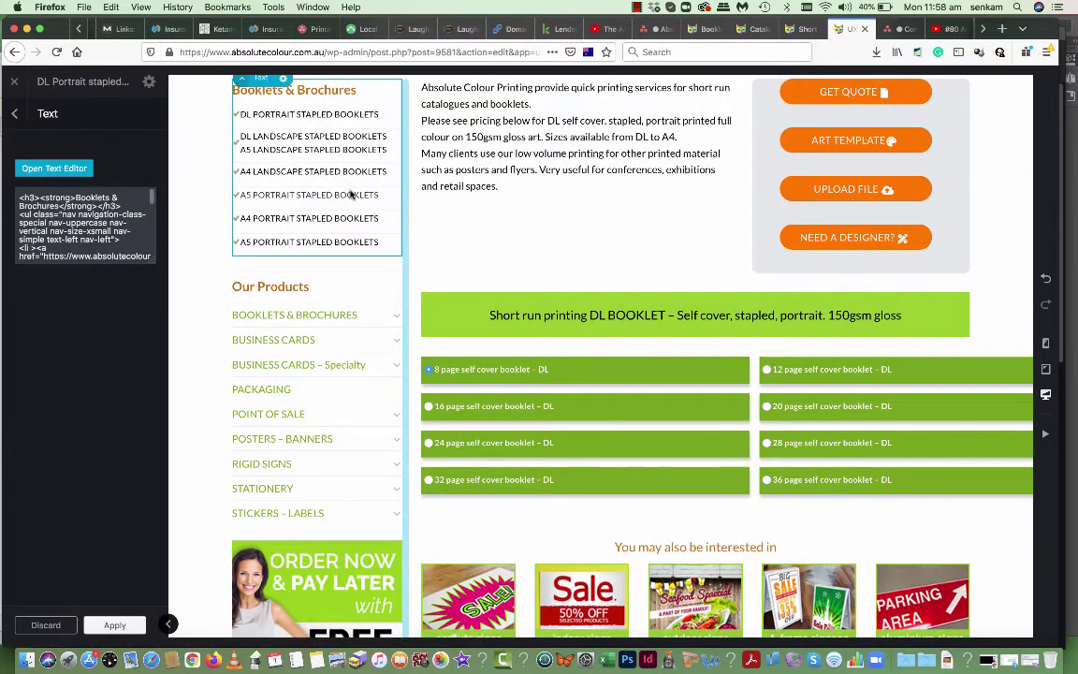
pyautogui.scroll(2, 278, 195)
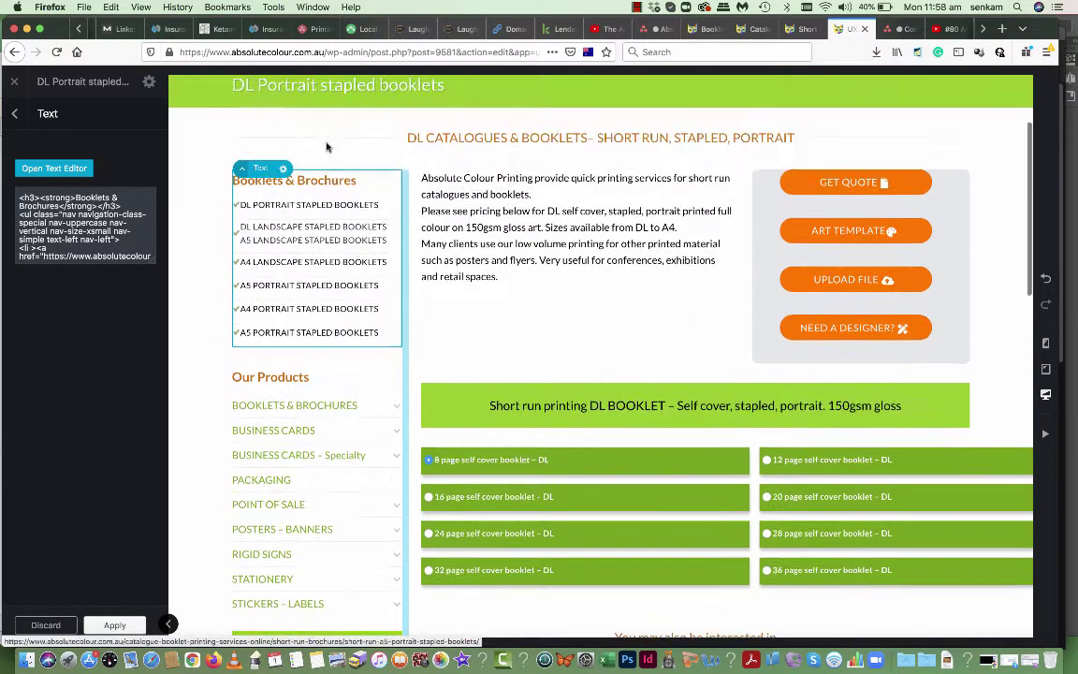
pyautogui.click(83, 168)
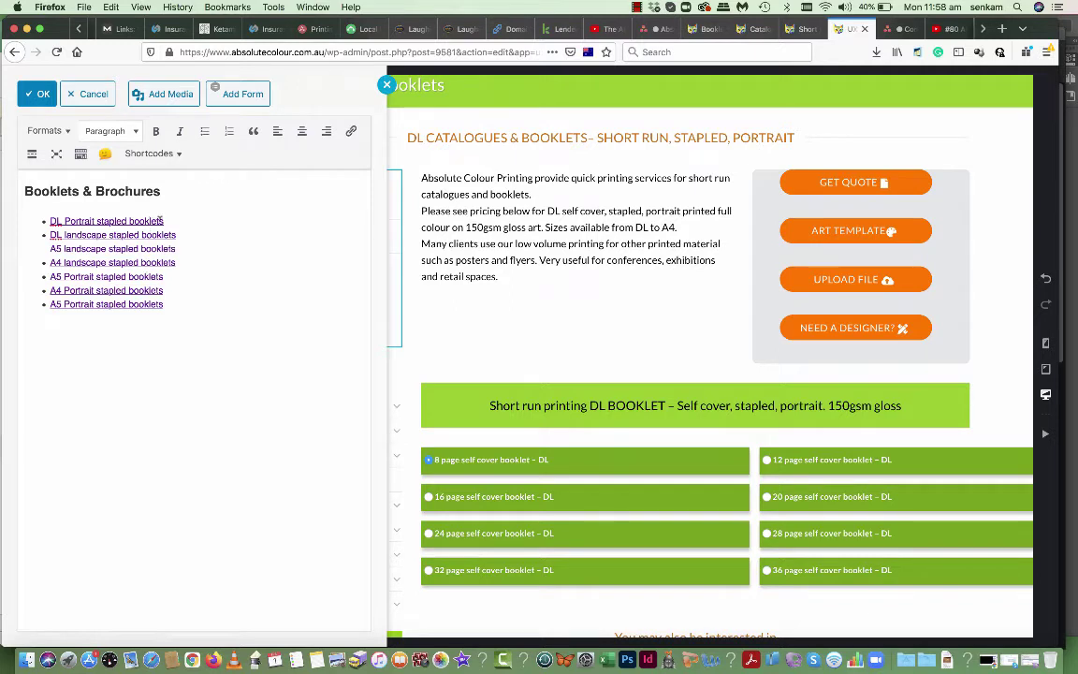
pyautogui.click(165, 220)
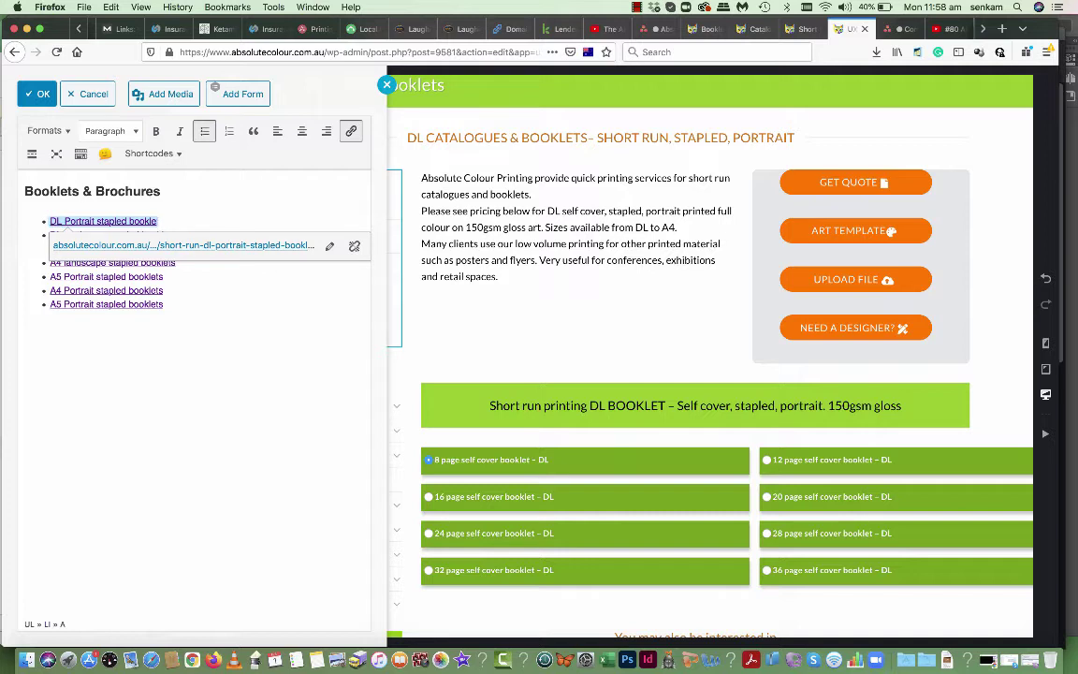
pyautogui.press('BackSpace')
pyautogui.press('BackSpace')
pyautogui.press('BackSpace')
pyautogui.press('BackSpace')
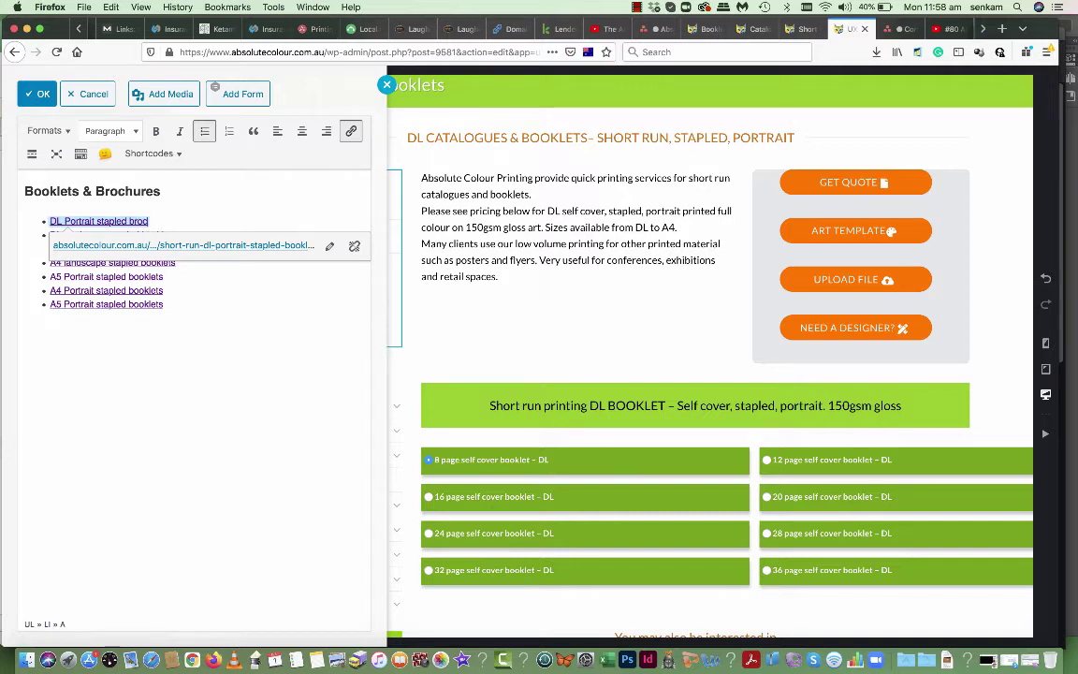
pyautogui.click(215, 290)
pyautogui.click(97, 222)
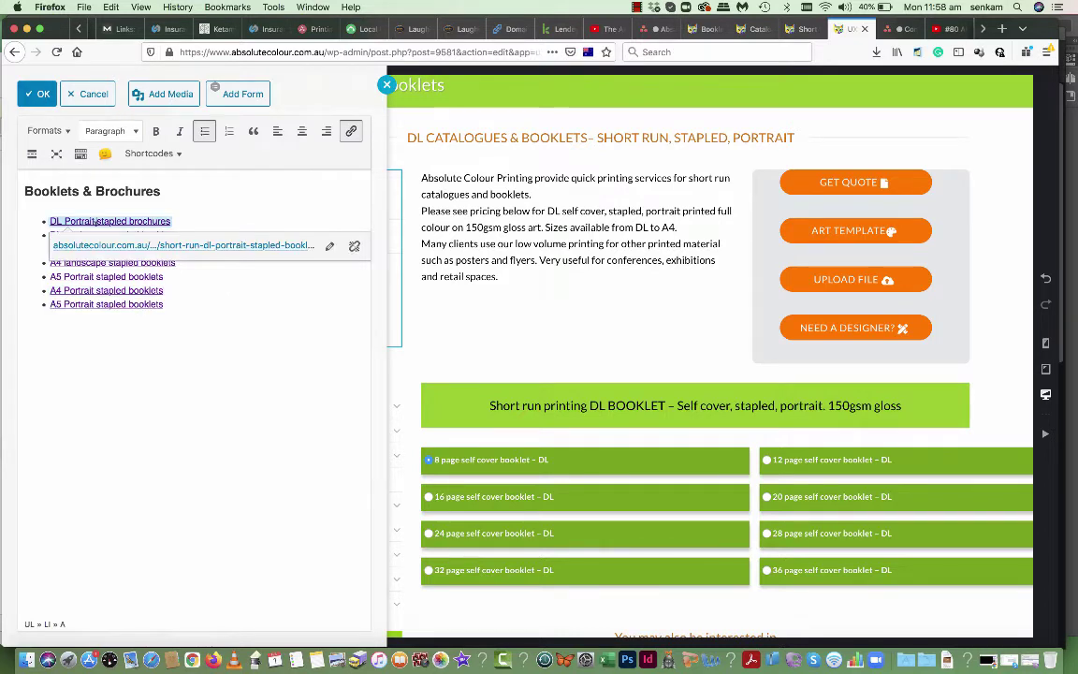
pyautogui.click(329, 245)
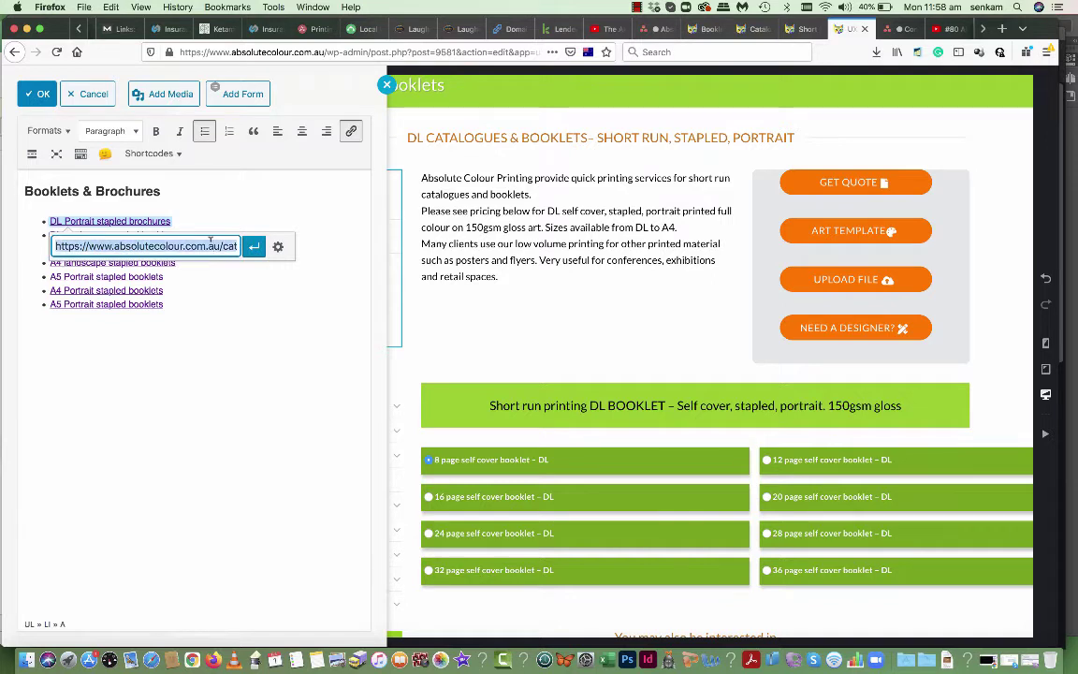
pyautogui.click(278, 247)
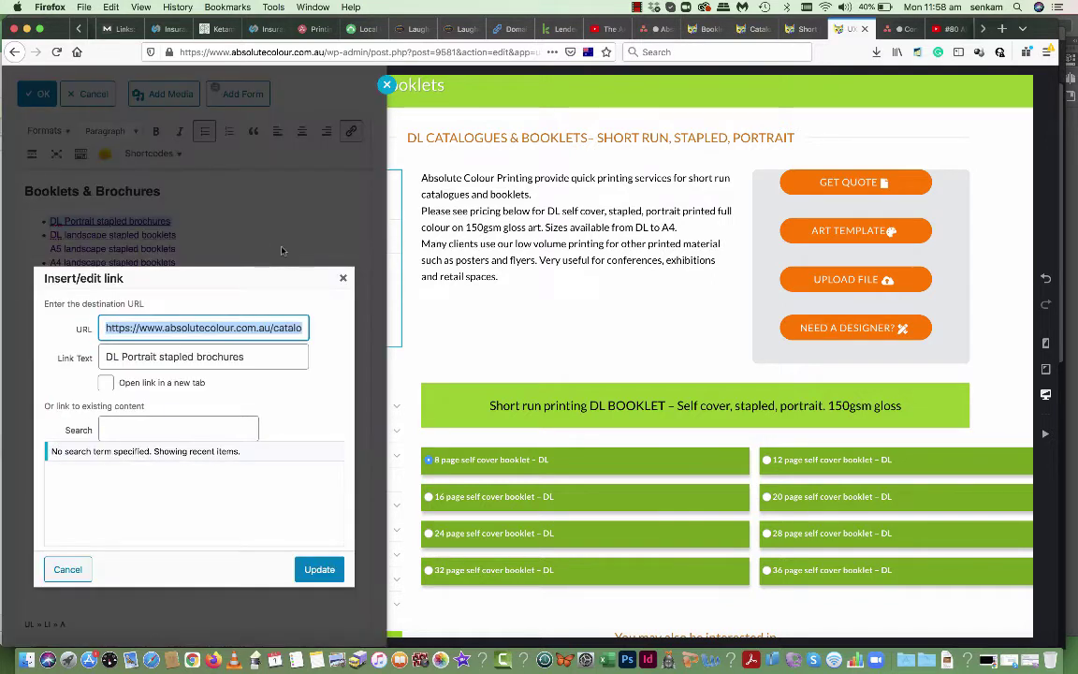
pyautogui.click(106, 383)
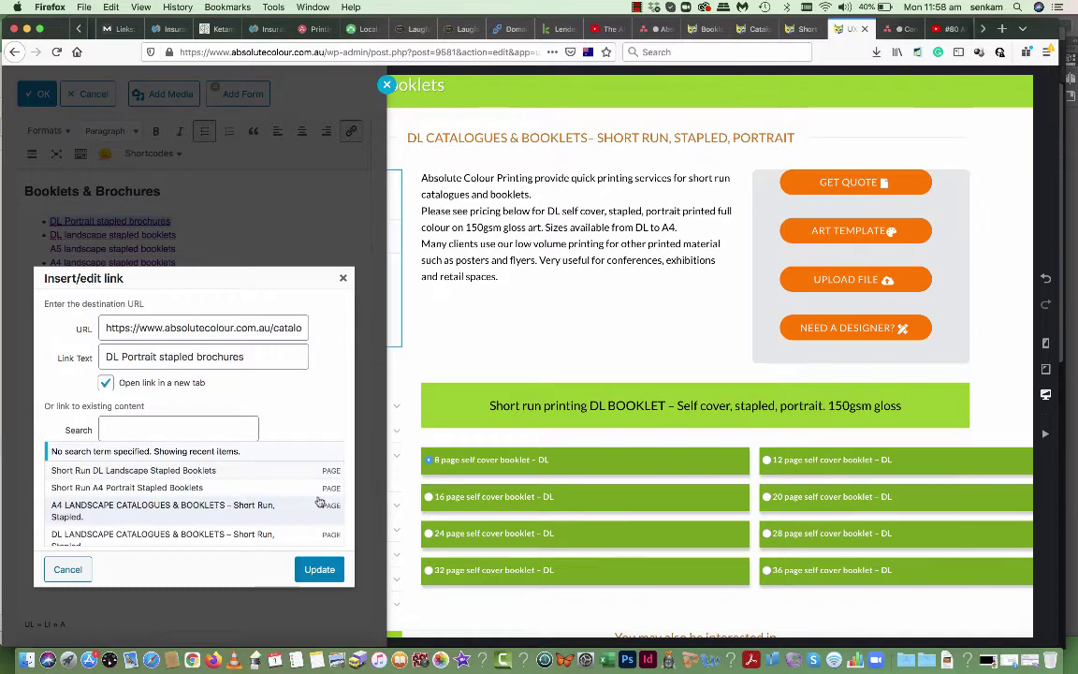
pyautogui.click(317, 568)
pyautogui.click(231, 330)
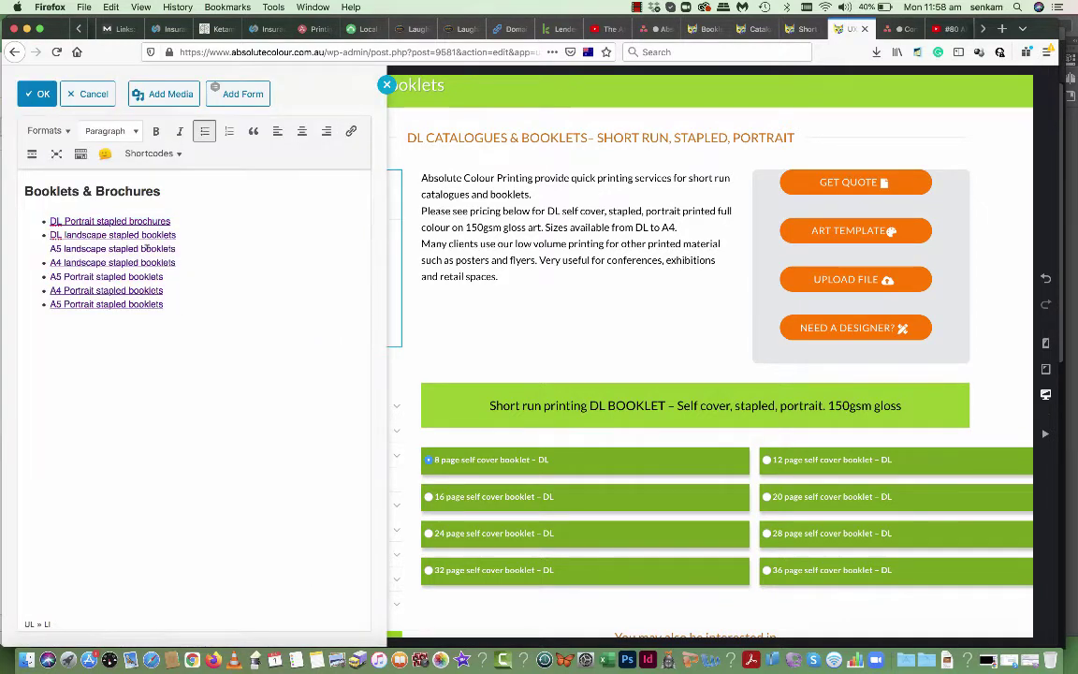
# Make the DL landscape and A4 landscape stapled booklets links open in a new tab
pyautogui.click(143, 230)
pyautogui.click(304, 271)
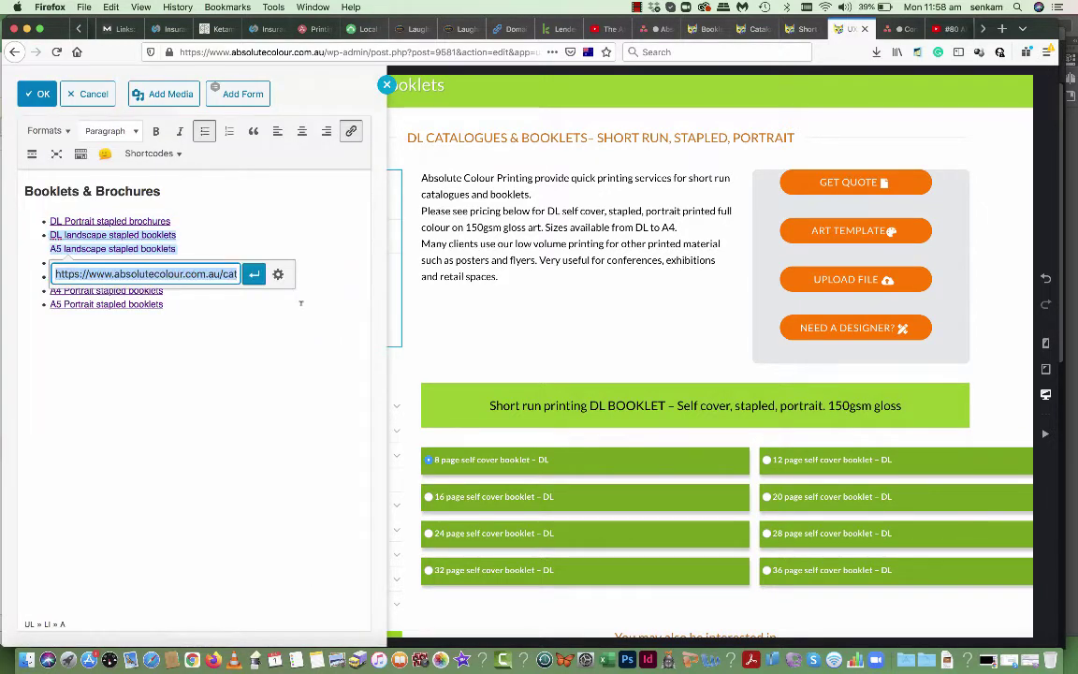
pyautogui.click(277, 274)
pyautogui.click(106, 354)
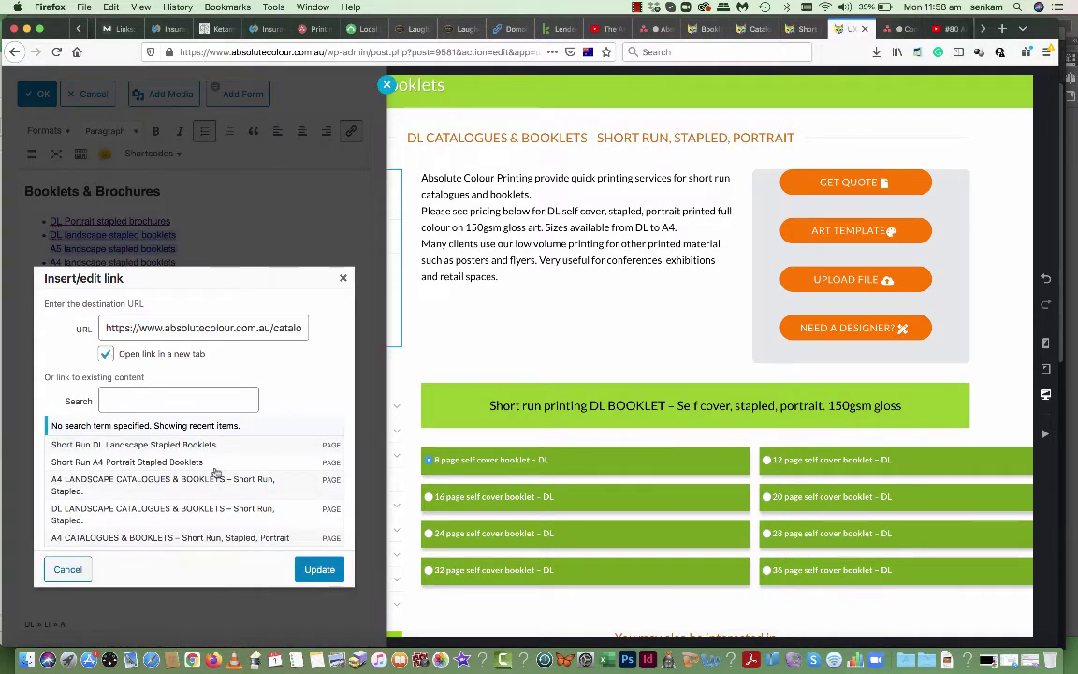
pyautogui.click(318, 569)
pyautogui.click(197, 308)
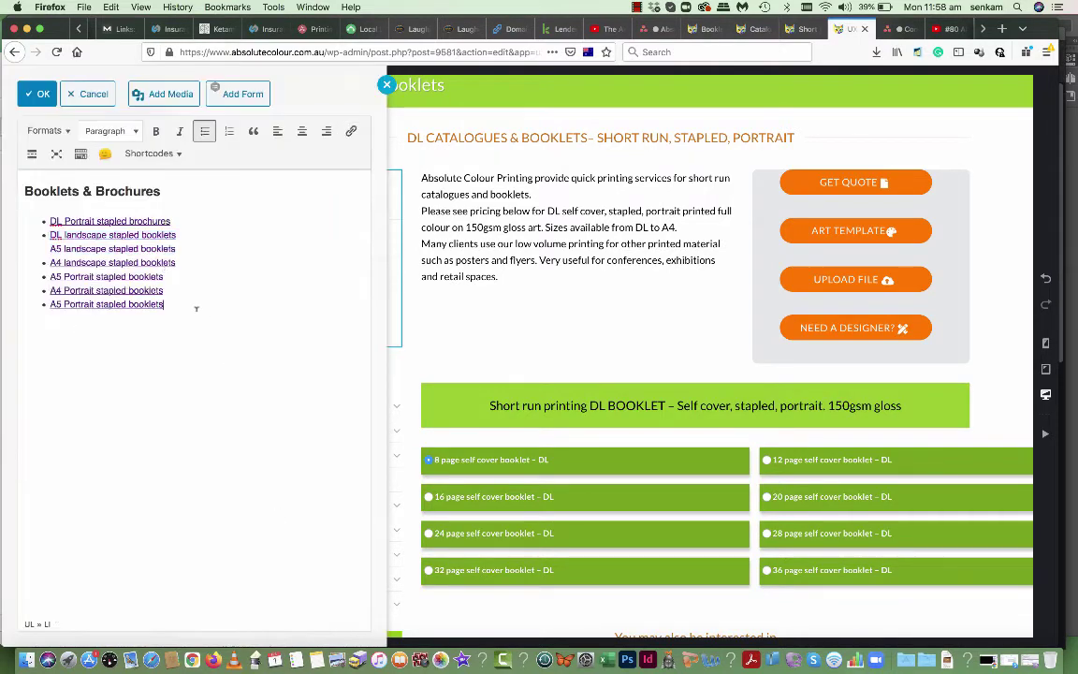
pyautogui.click(161, 262)
pyautogui.click(330, 289)
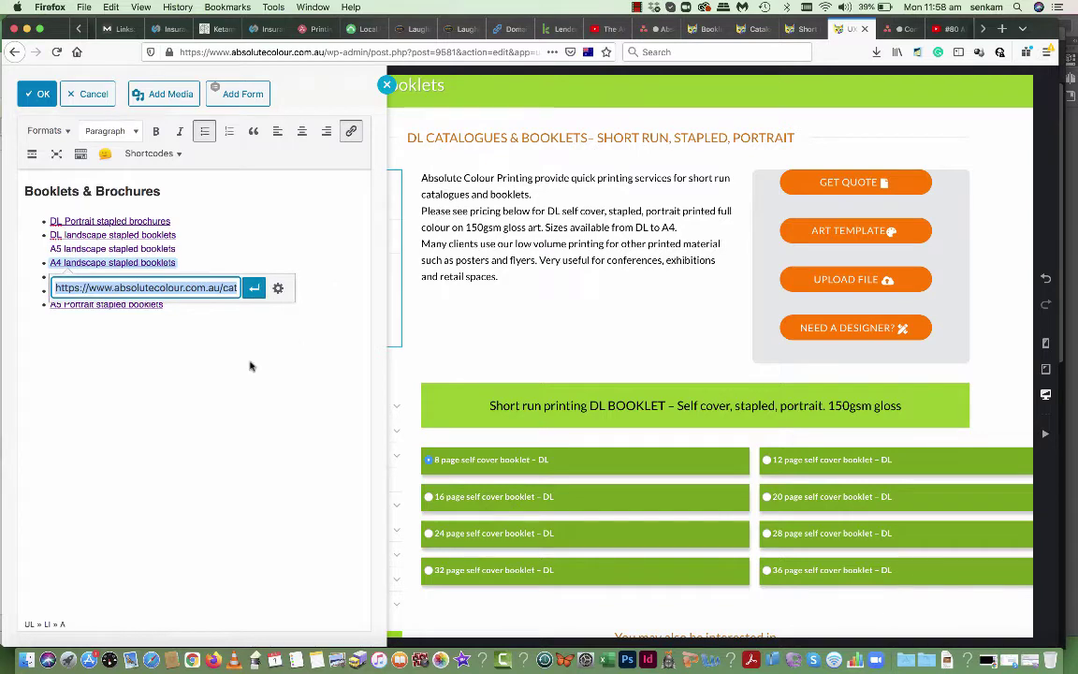
pyautogui.click(277, 287)
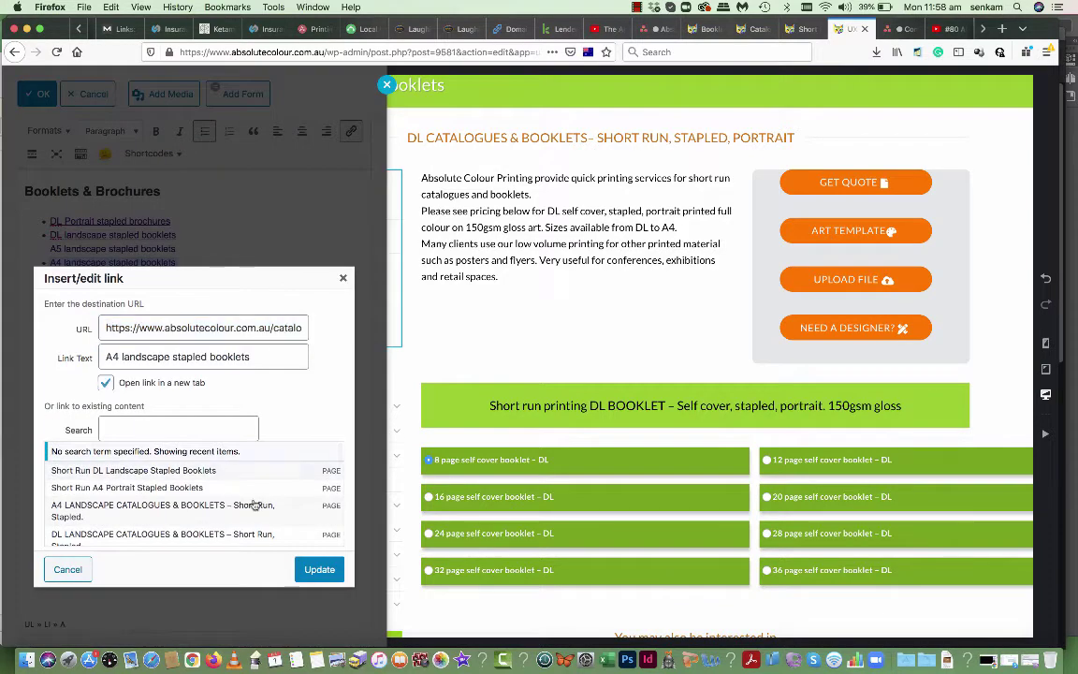
pyautogui.click(280, 514)
pyautogui.press('Return')
pyautogui.click(160, 407)
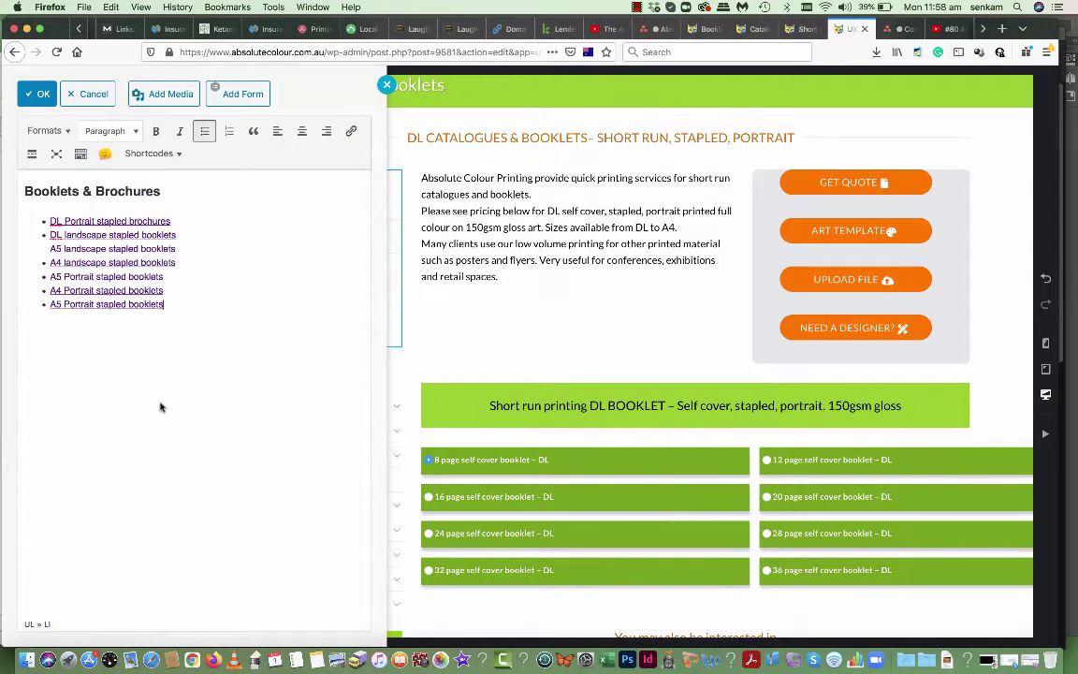
# Make the A5 Portrait and A4 Portrait stapled booklets links open in a new tab
pyautogui.click(151, 276)
pyautogui.click(330, 301)
pyautogui.click(278, 302)
pyautogui.click(106, 382)
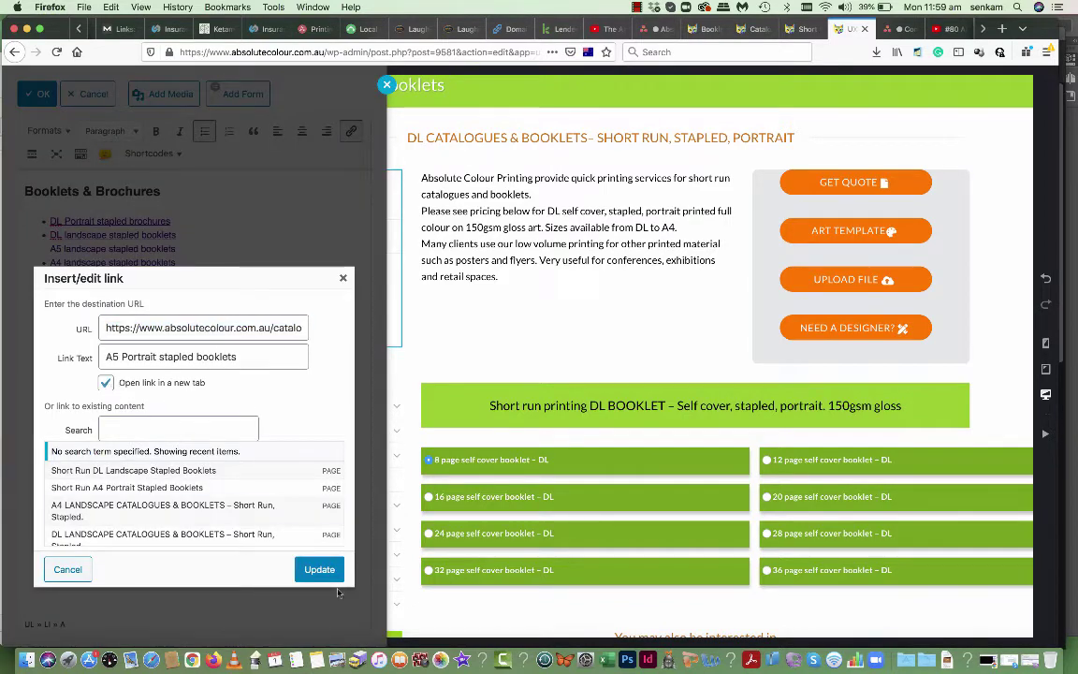
pyautogui.click(315, 570)
pyautogui.click(234, 529)
pyautogui.click(150, 290)
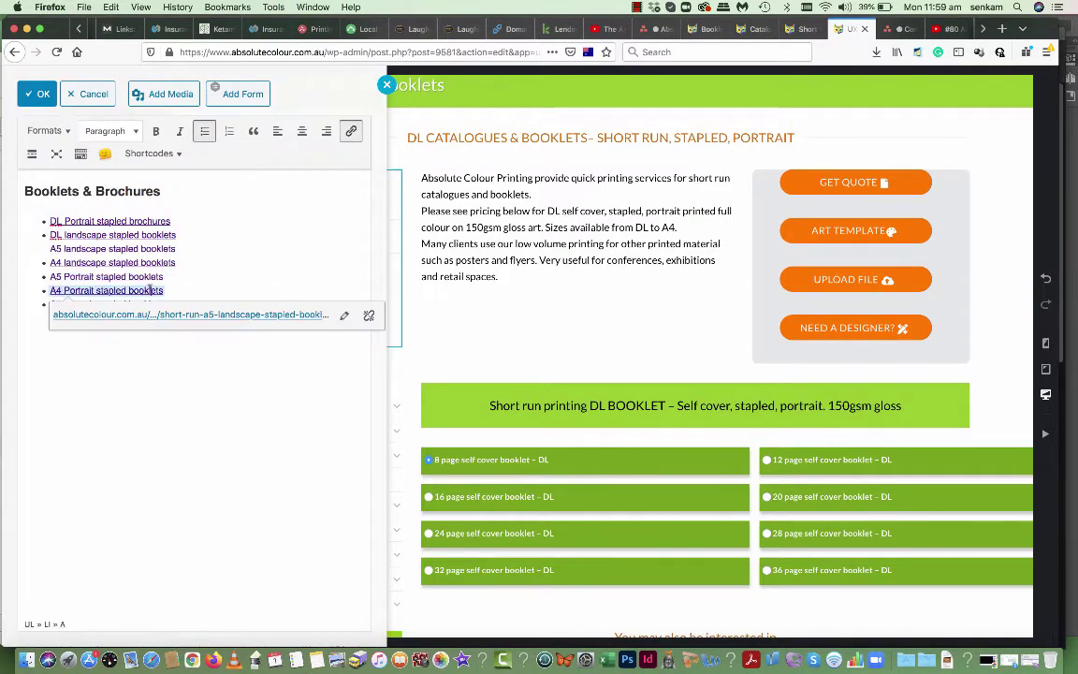
pyautogui.click(337, 316)
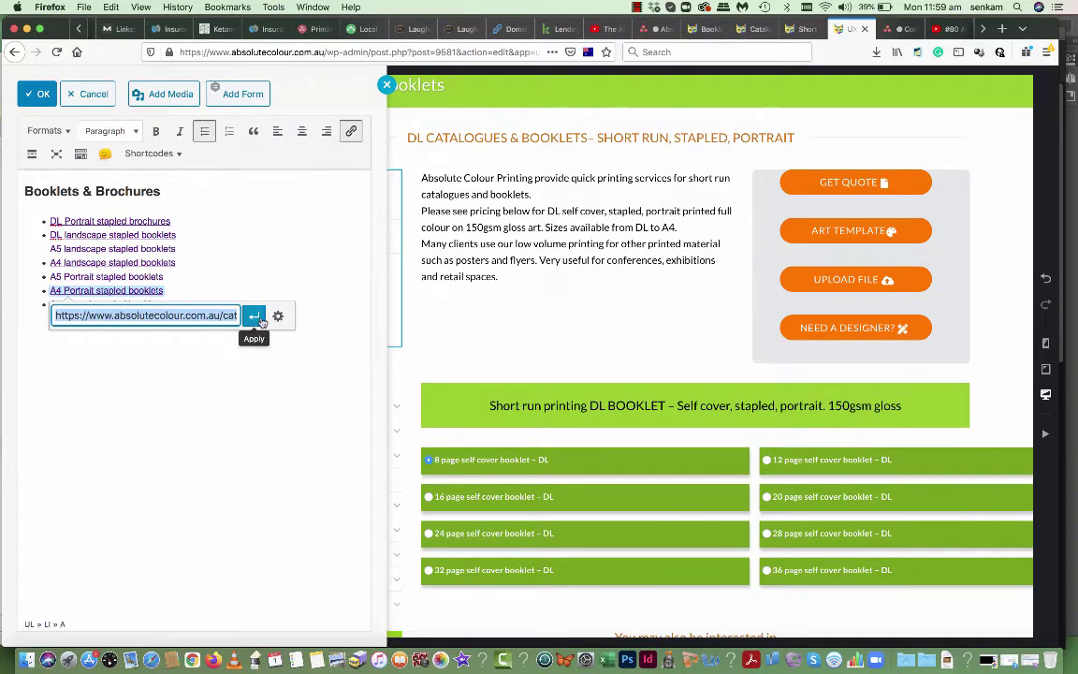
pyautogui.click(278, 316)
pyautogui.click(106, 383)
pyautogui.click(317, 570)
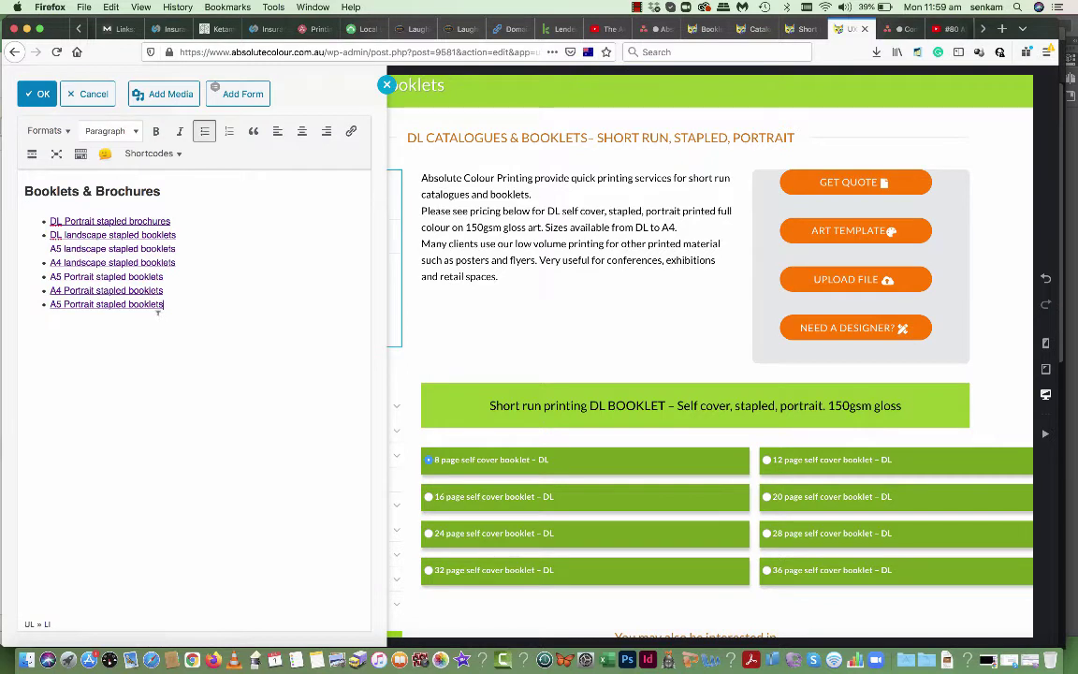
# Make the last A5 Portrait stapled booklets link open in a new tab and close the editor
pyautogui.click(159, 309)
pyautogui.click(344, 330)
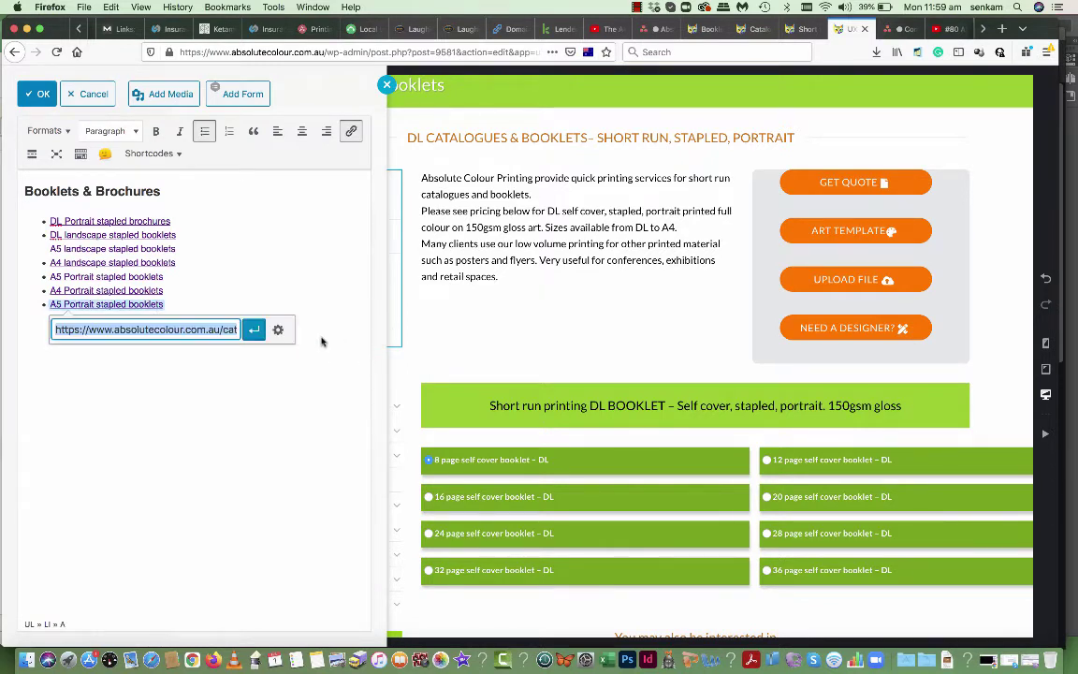
pyautogui.click(278, 329)
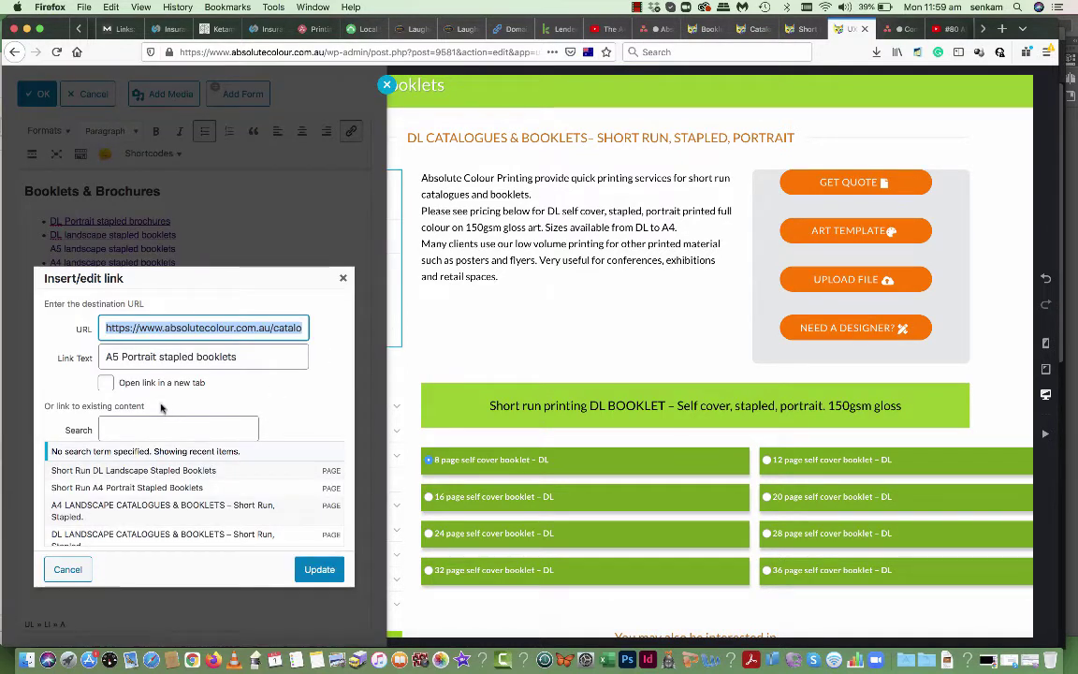
pyautogui.click(106, 382)
pyautogui.click(317, 570)
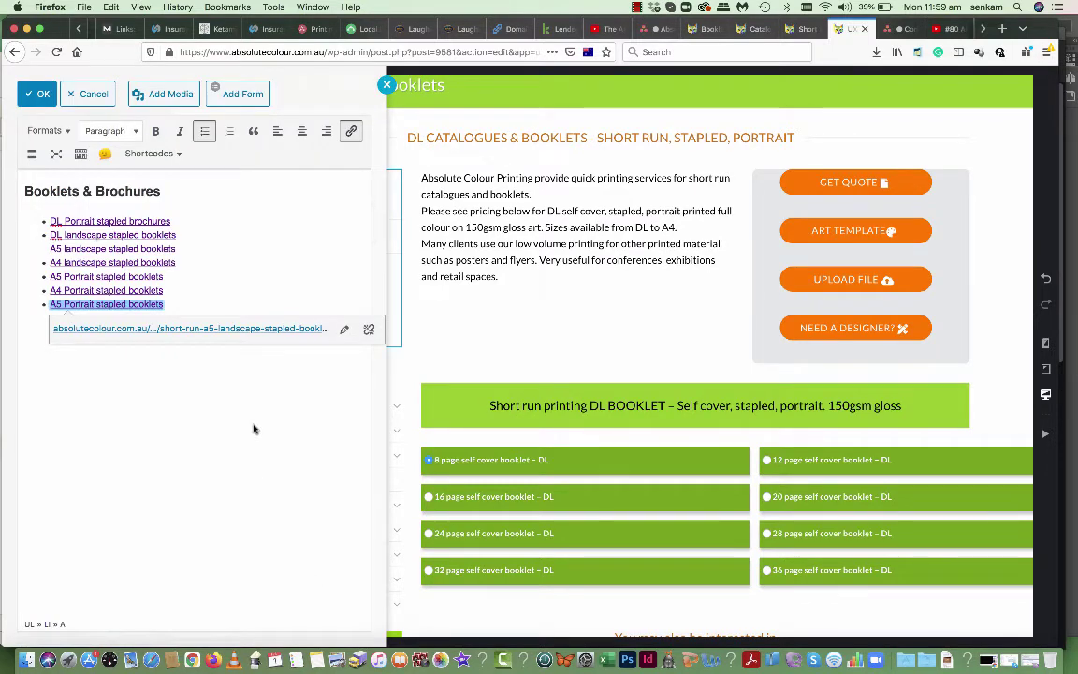
pyautogui.click(41, 94)
# Apply the list changes, save the page with Update, and reopen the list's text editor
pyautogui.click(114, 624)
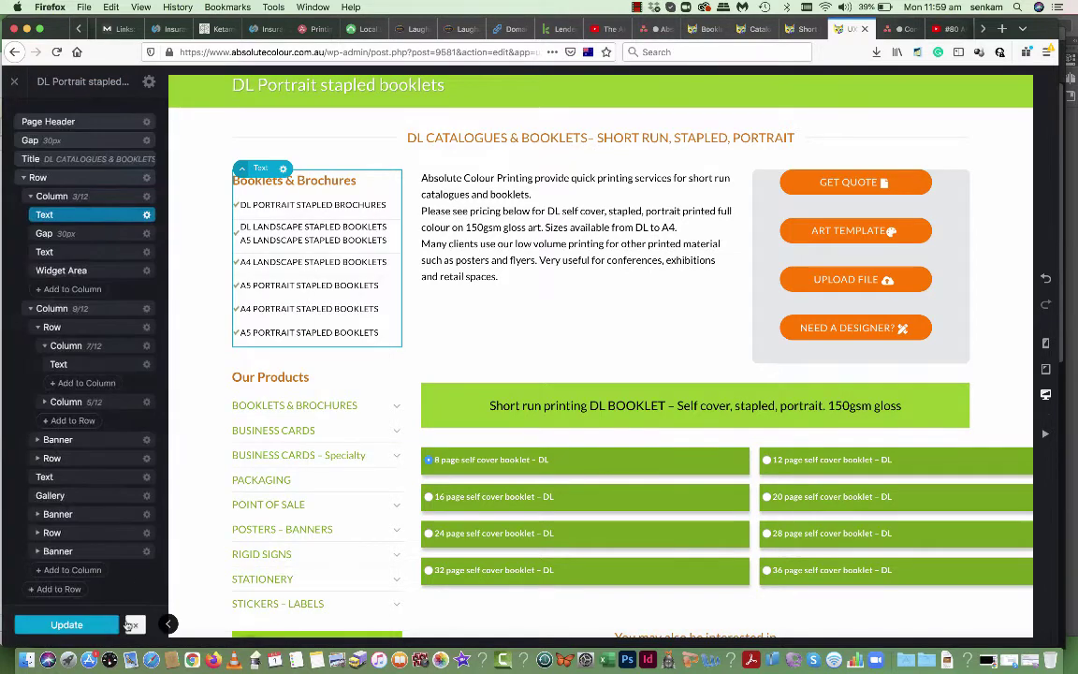
pyautogui.click(91, 626)
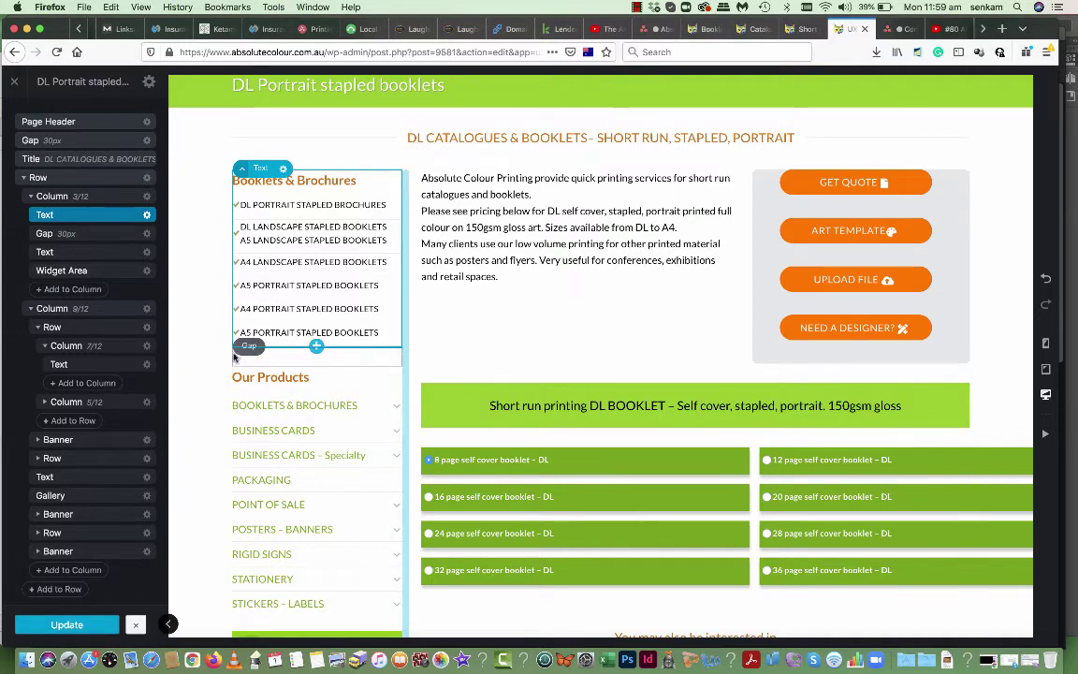
pyautogui.click(300, 304)
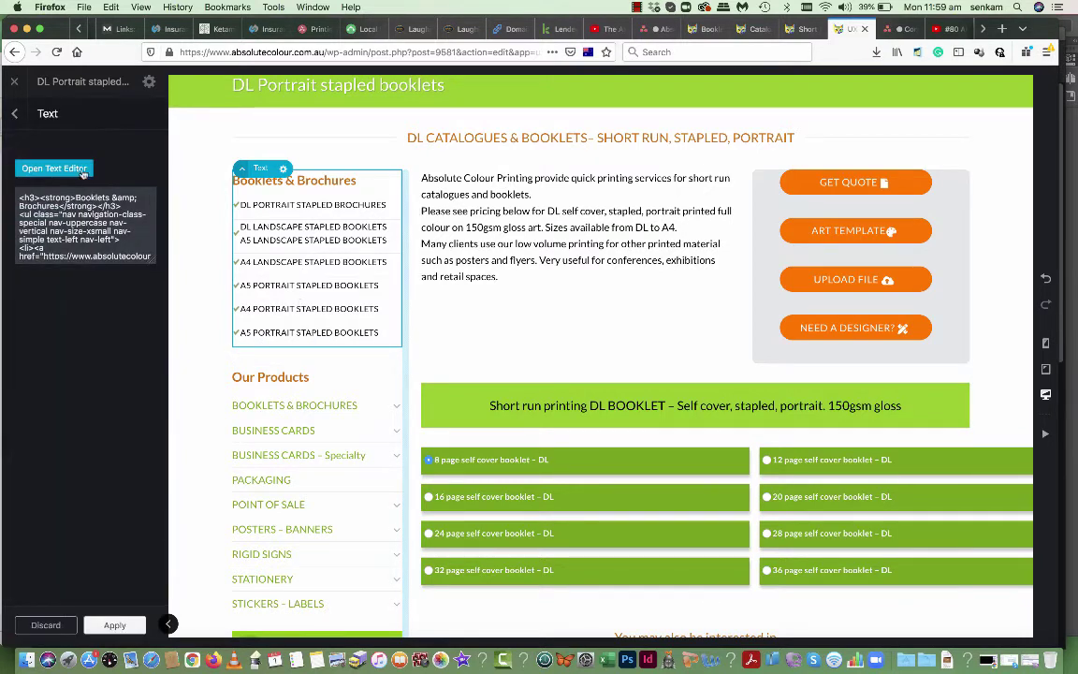
pyautogui.click(66, 166)
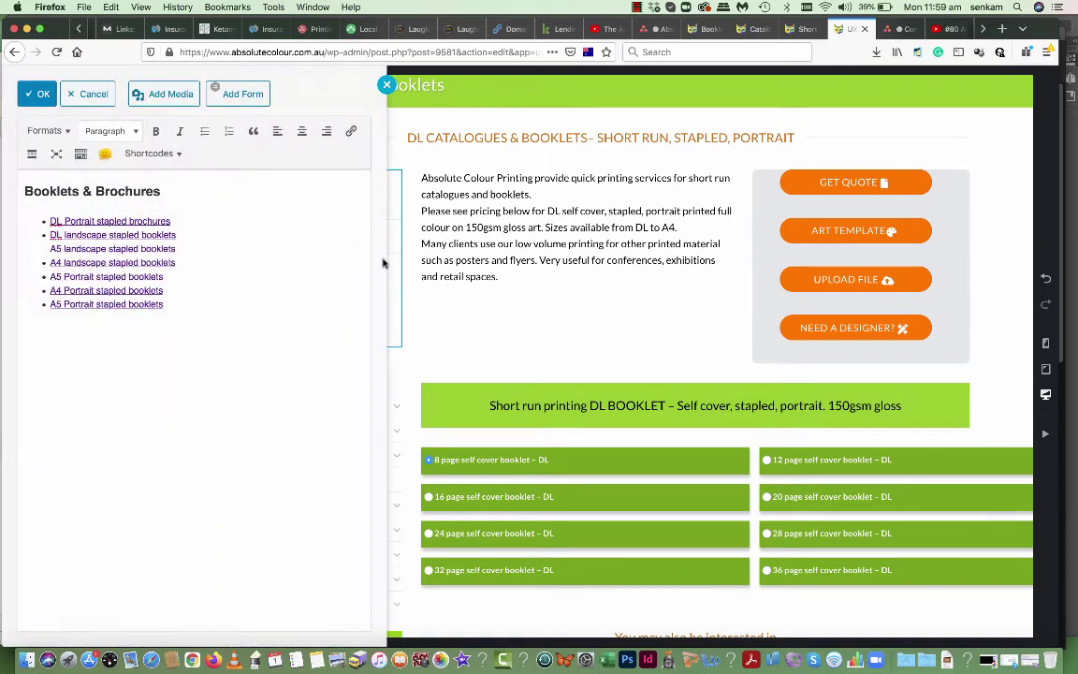
pyautogui.click(395, 316)
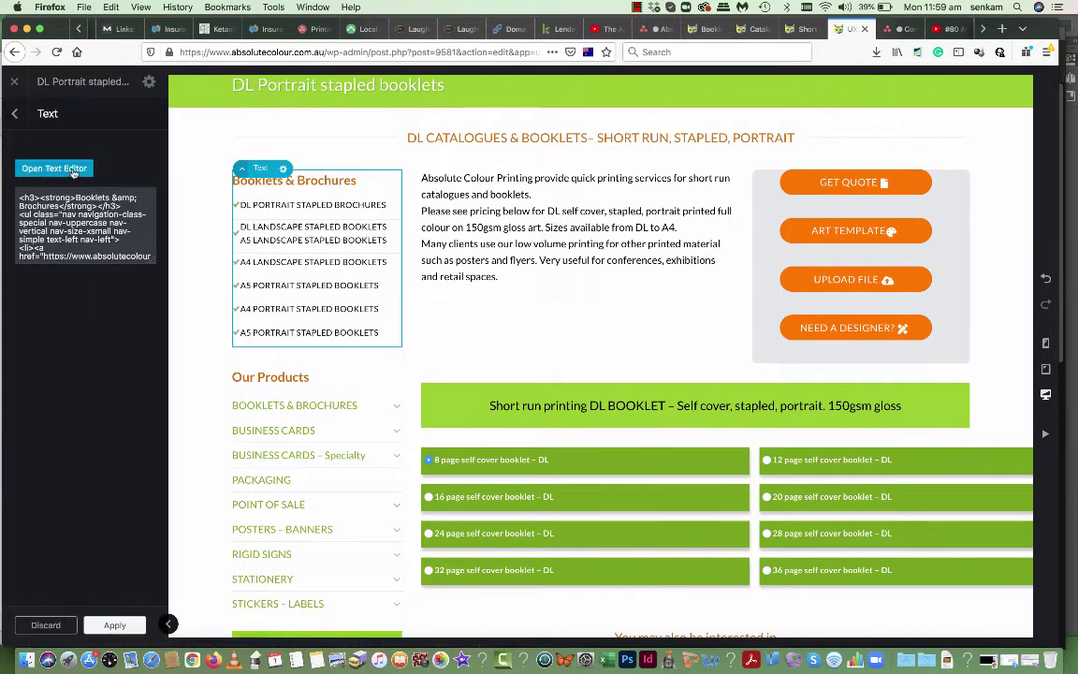
pyautogui.click(73, 171)
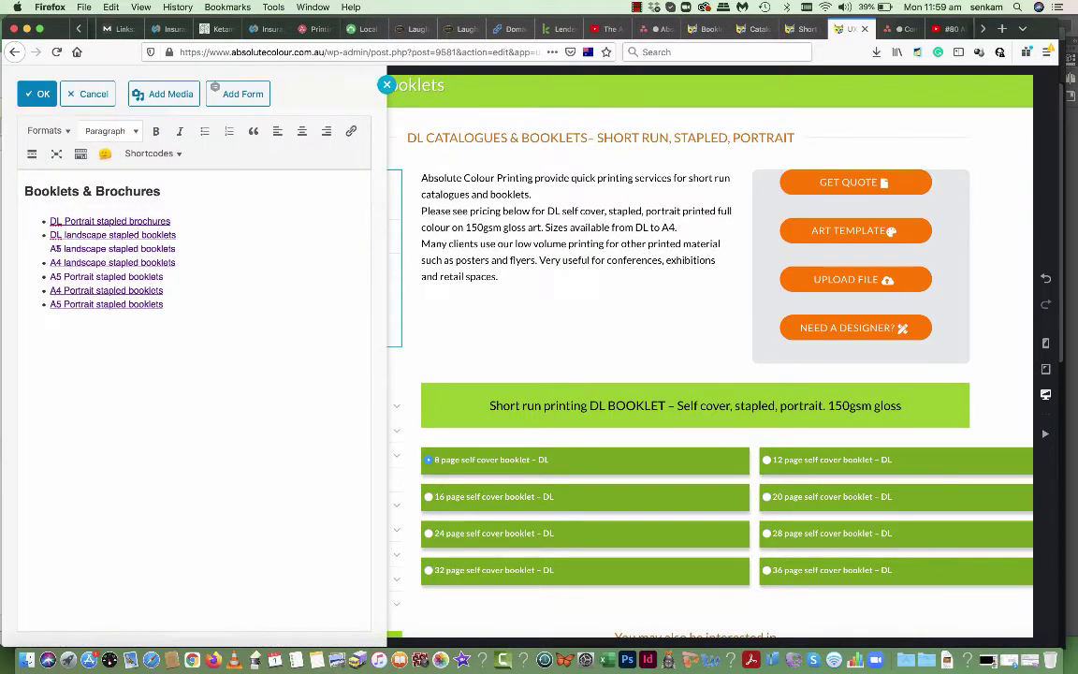
# Put A5 landscape stapled booklets on its own list item and apply the fix
pyautogui.tripleClick(46, 249)
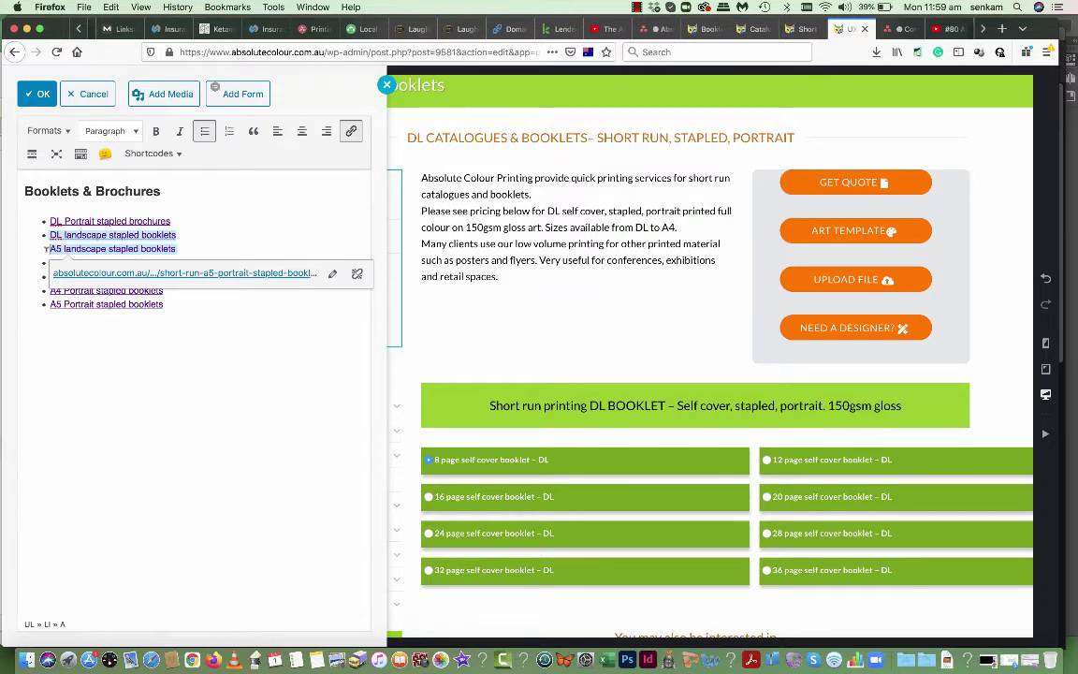
pyautogui.press('BackSpace')
pyautogui.press('super+z')
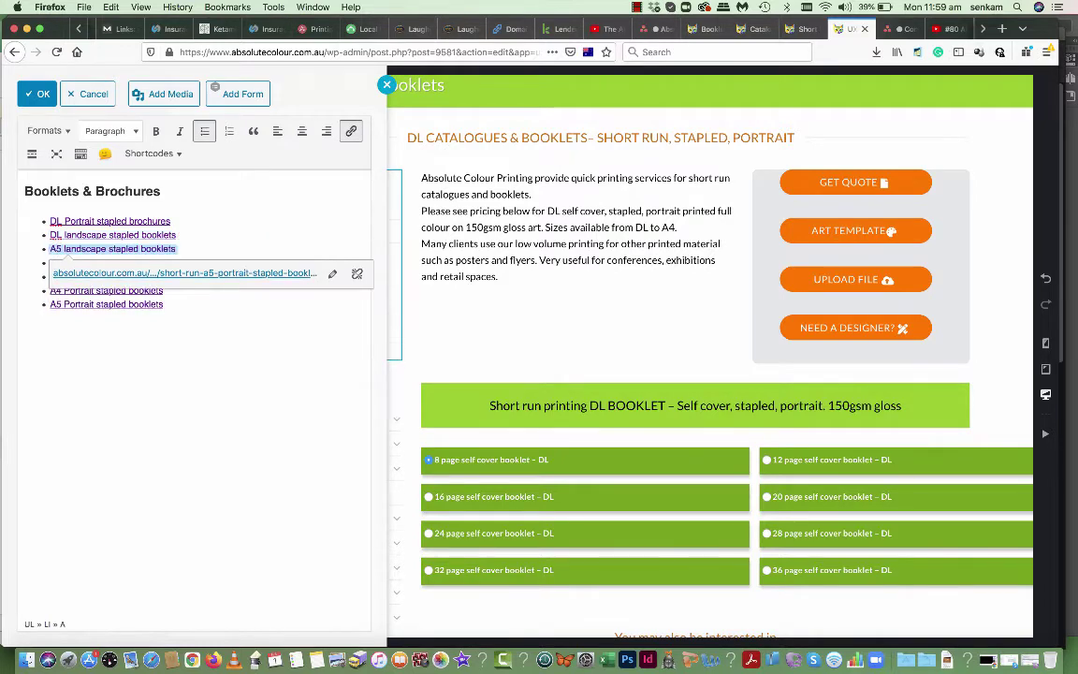
pyautogui.click(164, 430)
pyautogui.click(41, 93)
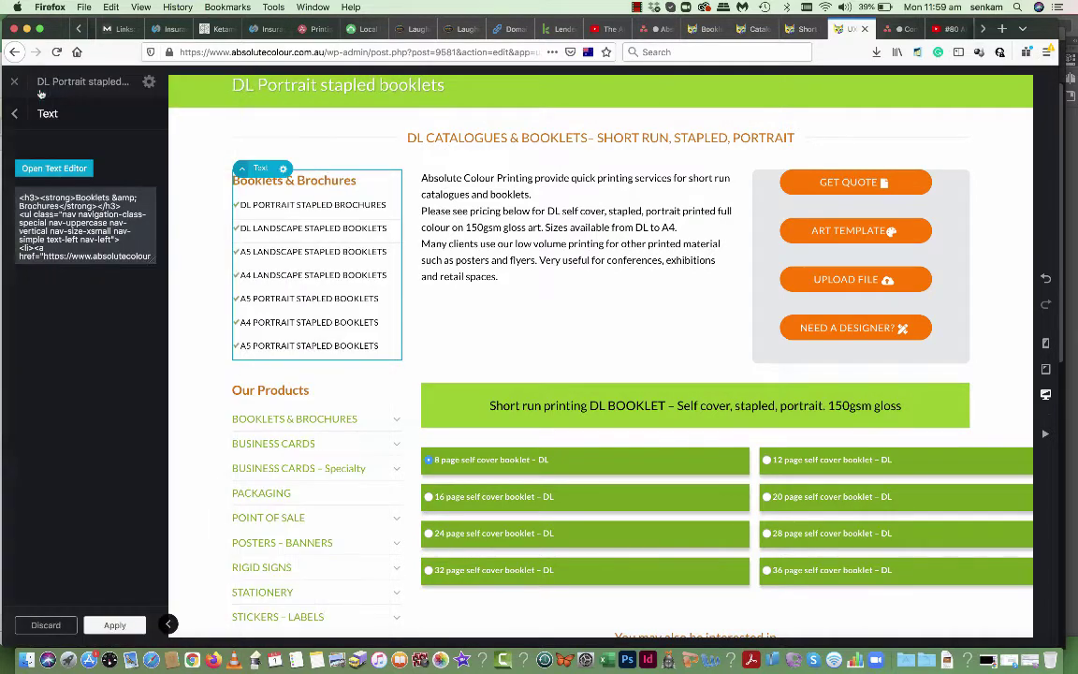
pyautogui.click(112, 625)
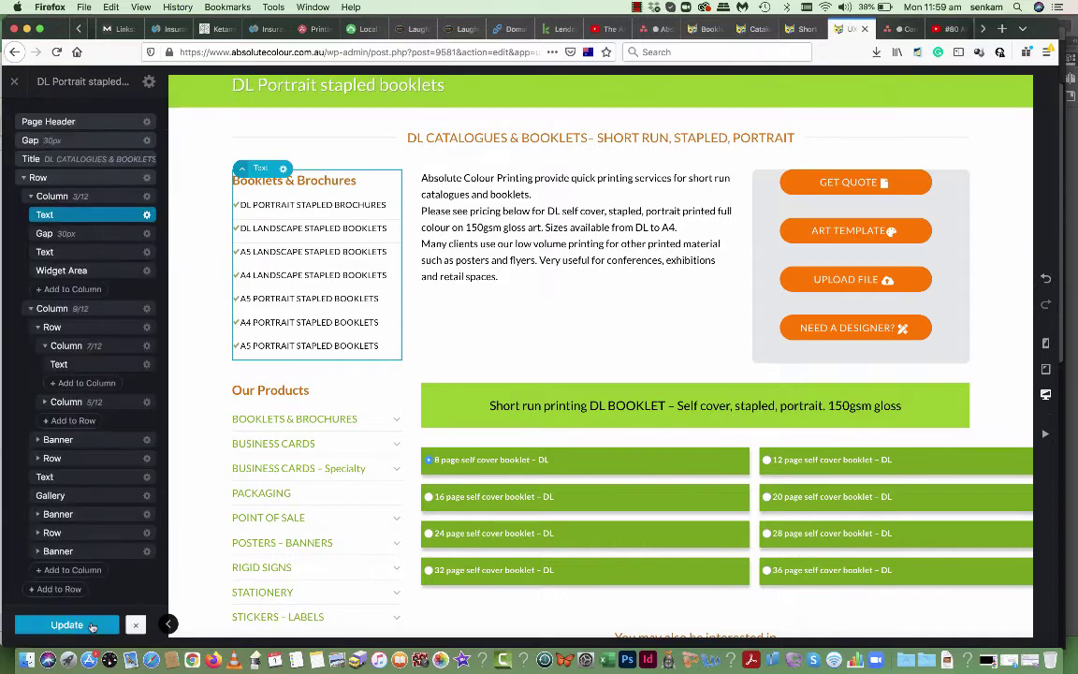
# Save the page with Update, then select the text block holding the Get Quote and Upload File buttons
pyautogui.click(92, 625)
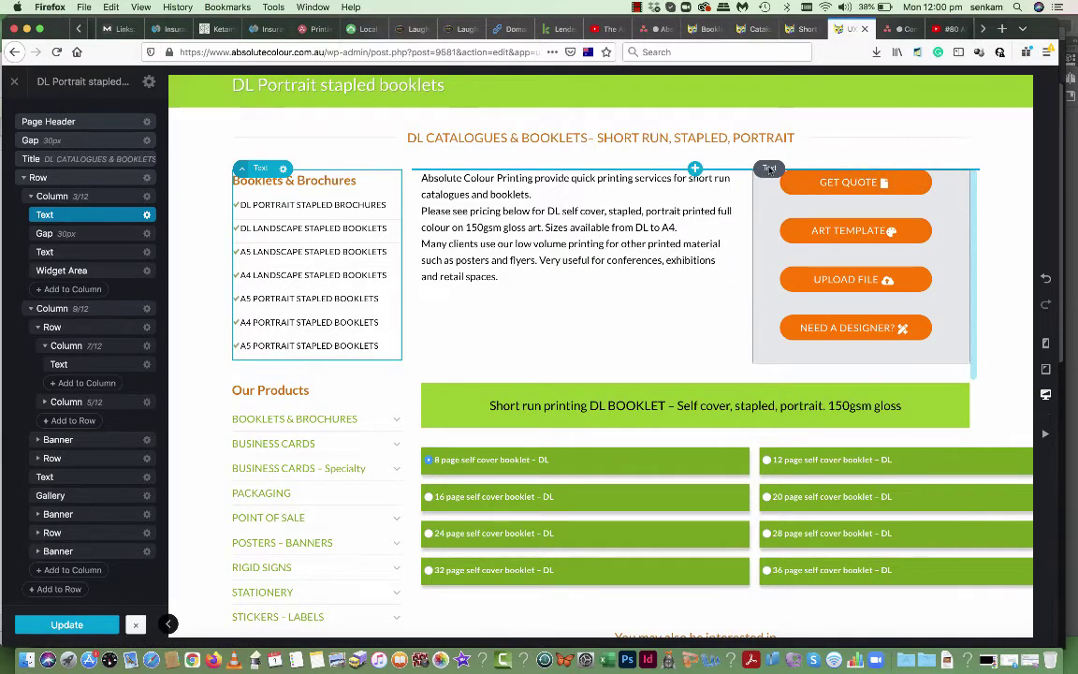
pyautogui.click(769, 170)
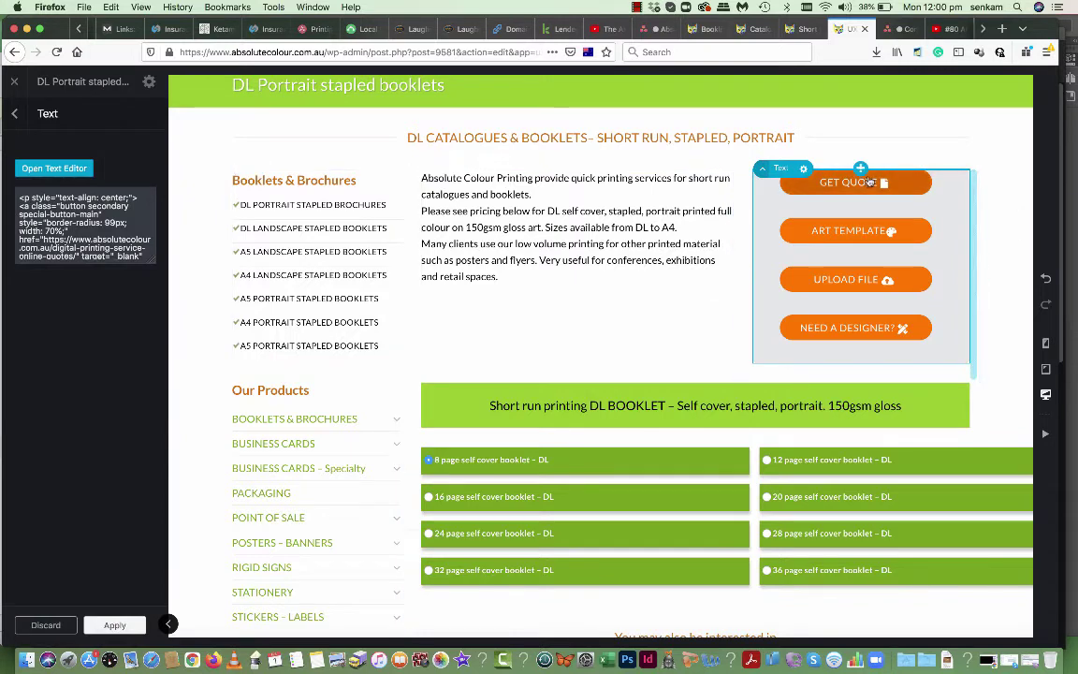
# Open the buttons block in the text editor and make the Get quote link open in a new tab
pyautogui.click(53, 168)
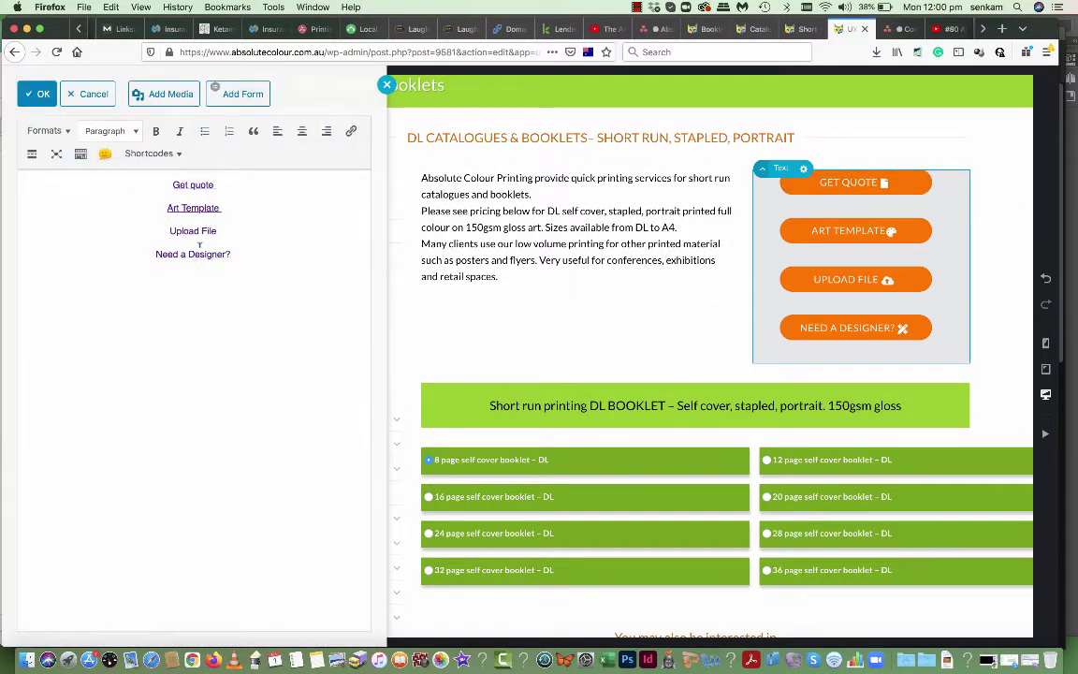
pyautogui.click(210, 191)
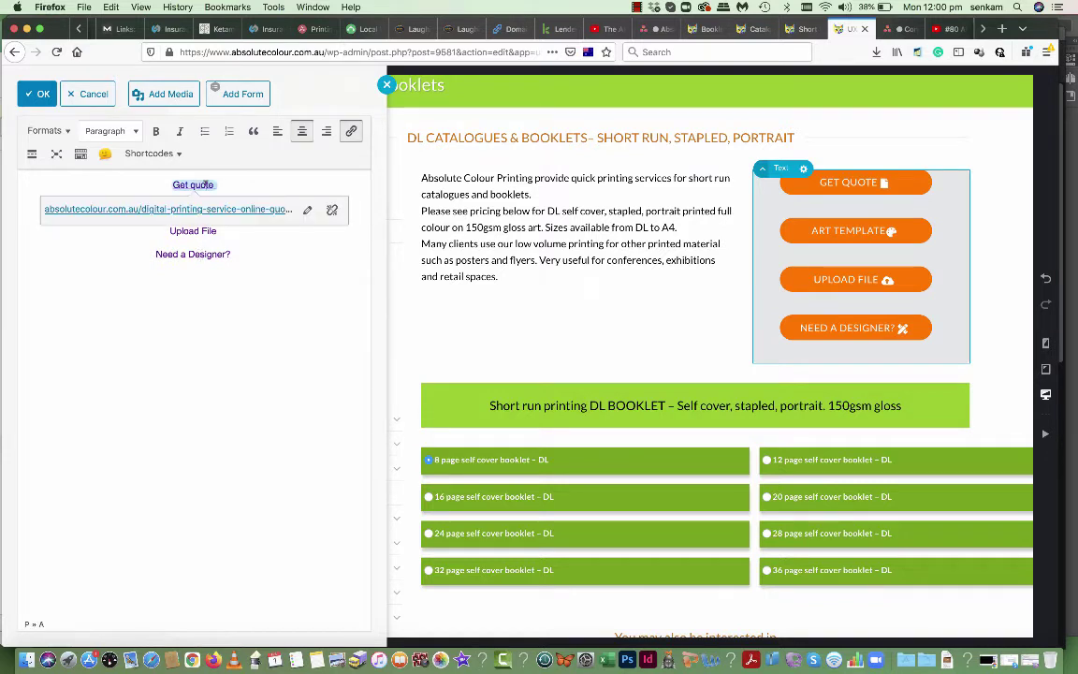
pyautogui.click(305, 210)
pyautogui.click(311, 217)
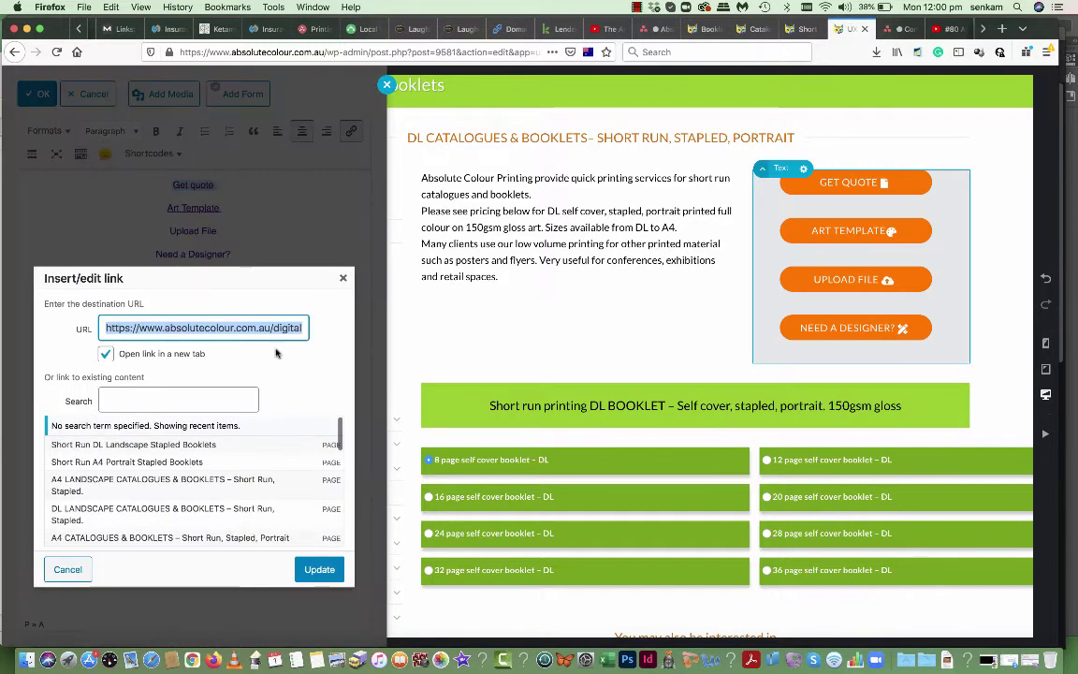
pyautogui.click(319, 569)
pyautogui.click(208, 284)
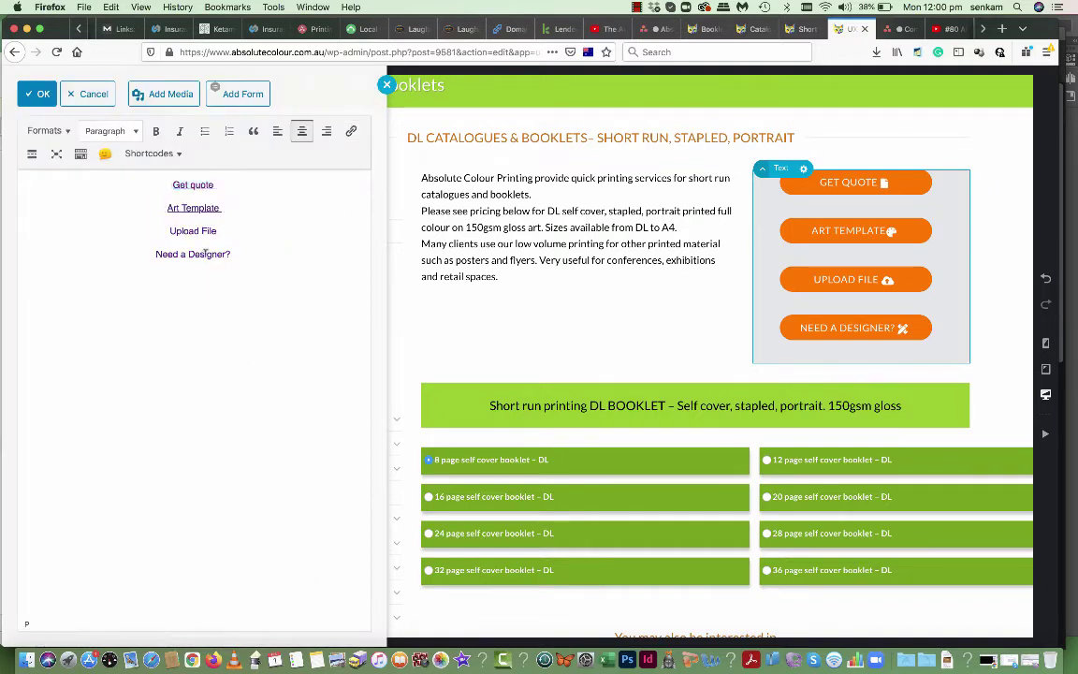
# Make the Need a Designer? link open in a new tab and confirm the edited button links
pyautogui.click(205, 252)
pyautogui.click(279, 283)
pyautogui.click(309, 284)
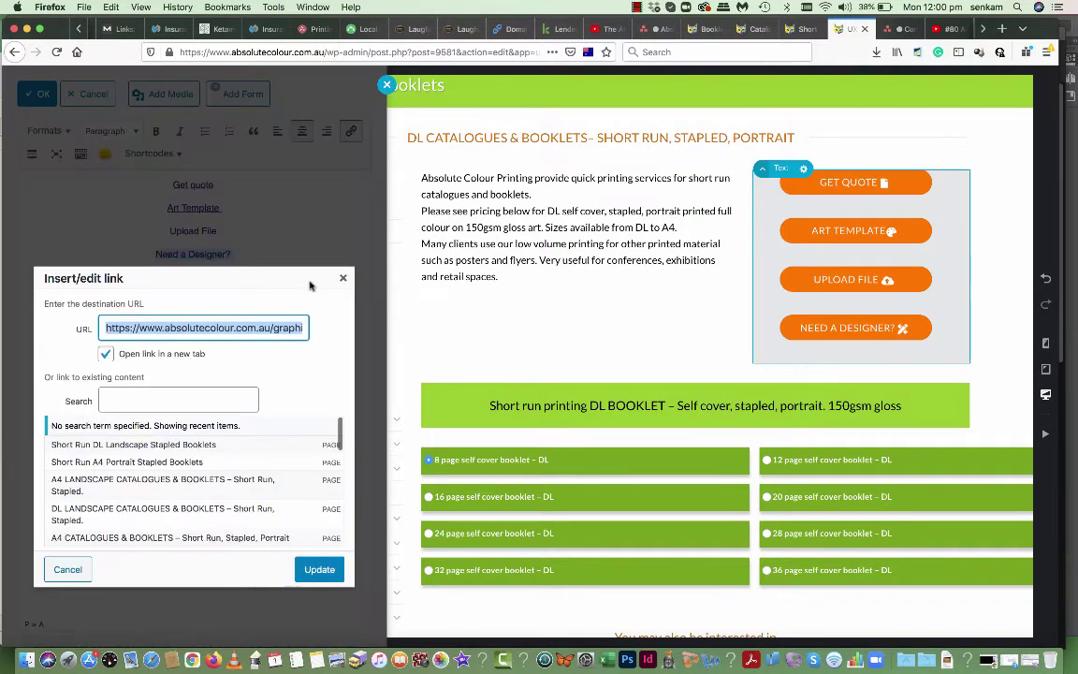
pyautogui.click(319, 569)
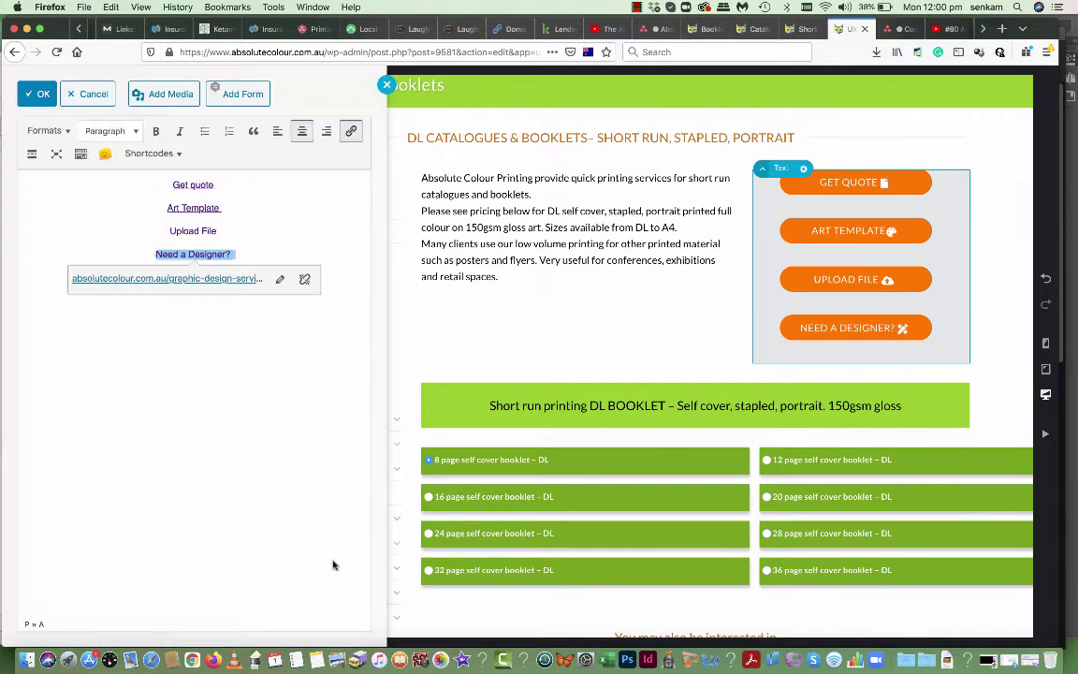
pyautogui.click(209, 230)
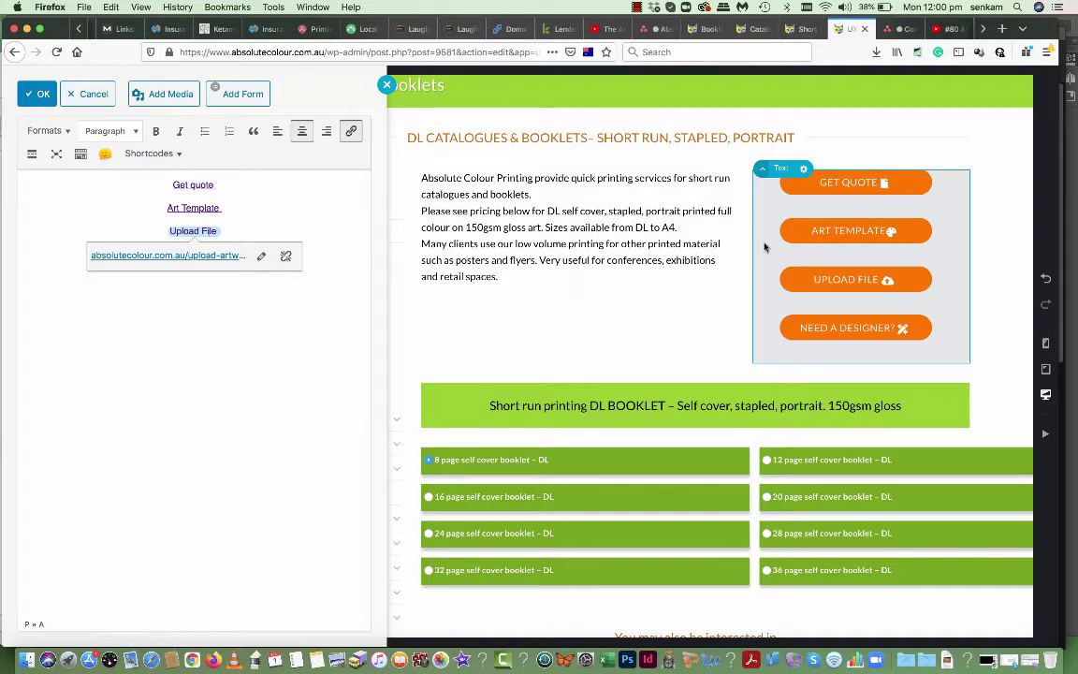
pyautogui.click(32, 96)
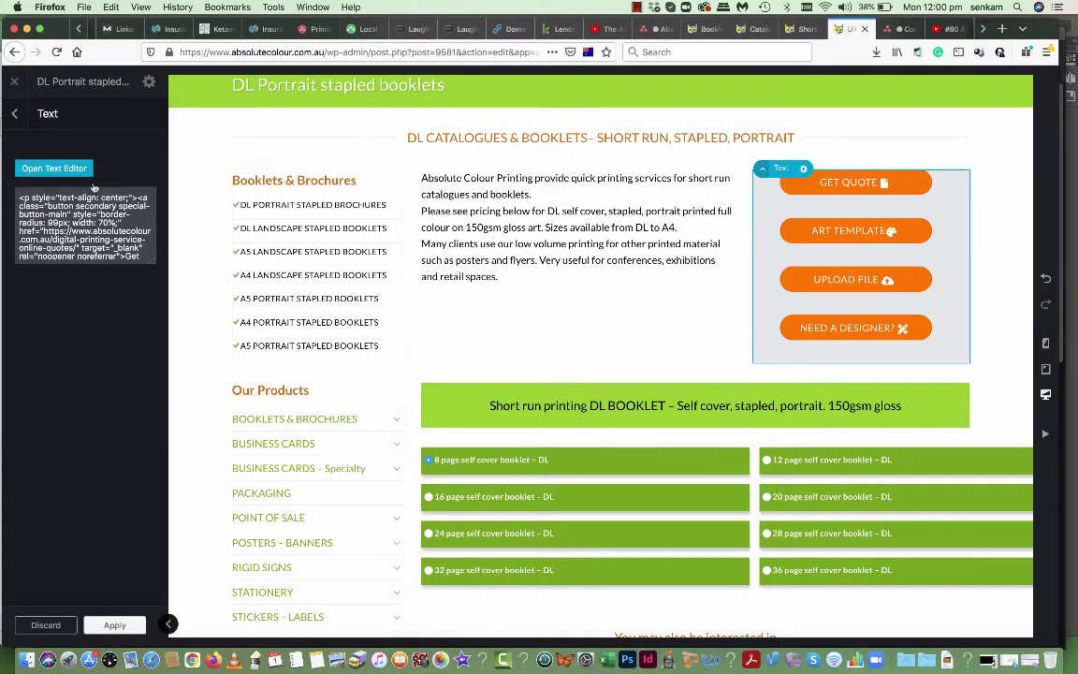
# Apply the buttons text block changes and save the page with Update
pyautogui.click(68, 168)
pyautogui.click(33, 93)
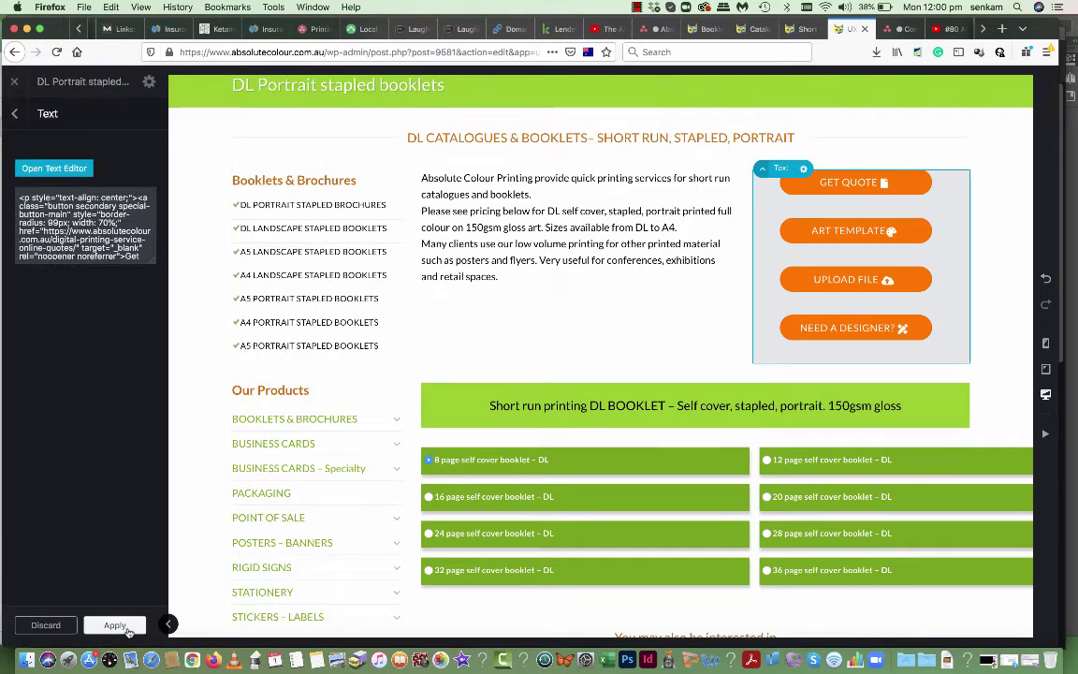
pyautogui.click(111, 625)
pyautogui.click(94, 625)
# Check in the widget area's settings that it uses the Sidebar widgets
pyautogui.scroll(-5, 520, 337)
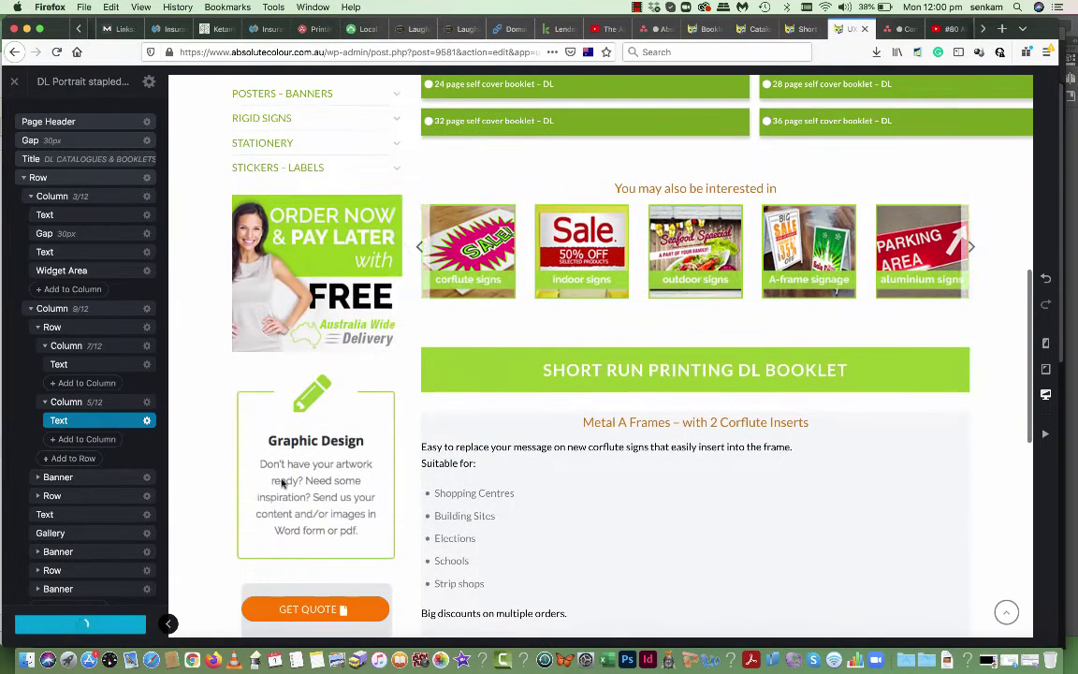
pyautogui.scroll(-4, 306, 482)
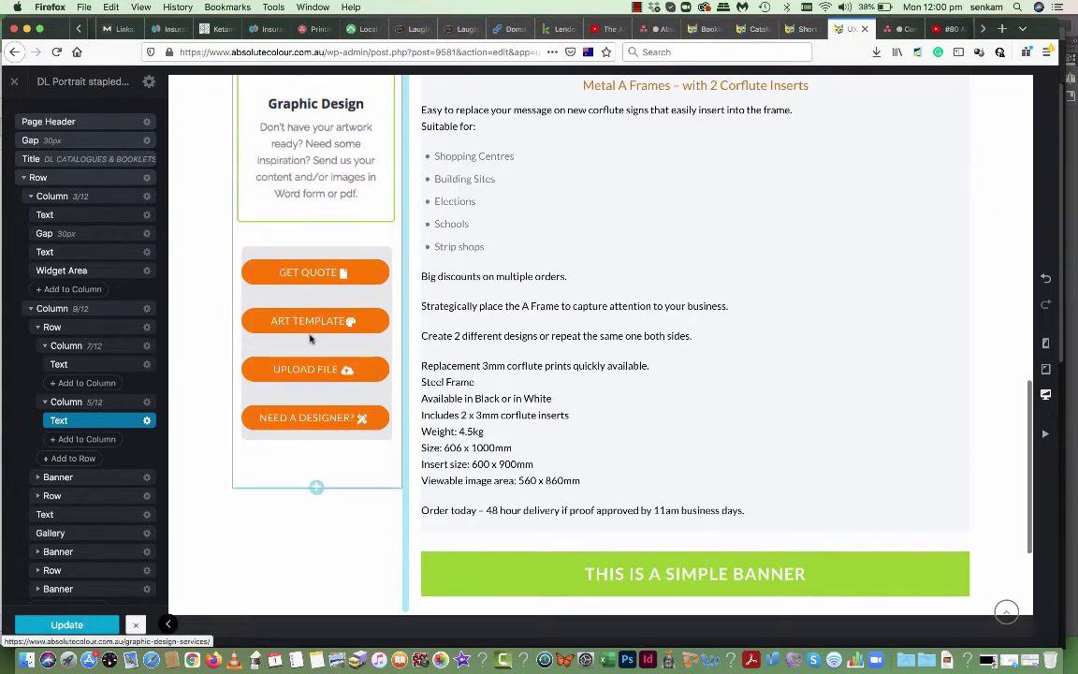
pyautogui.click(304, 167)
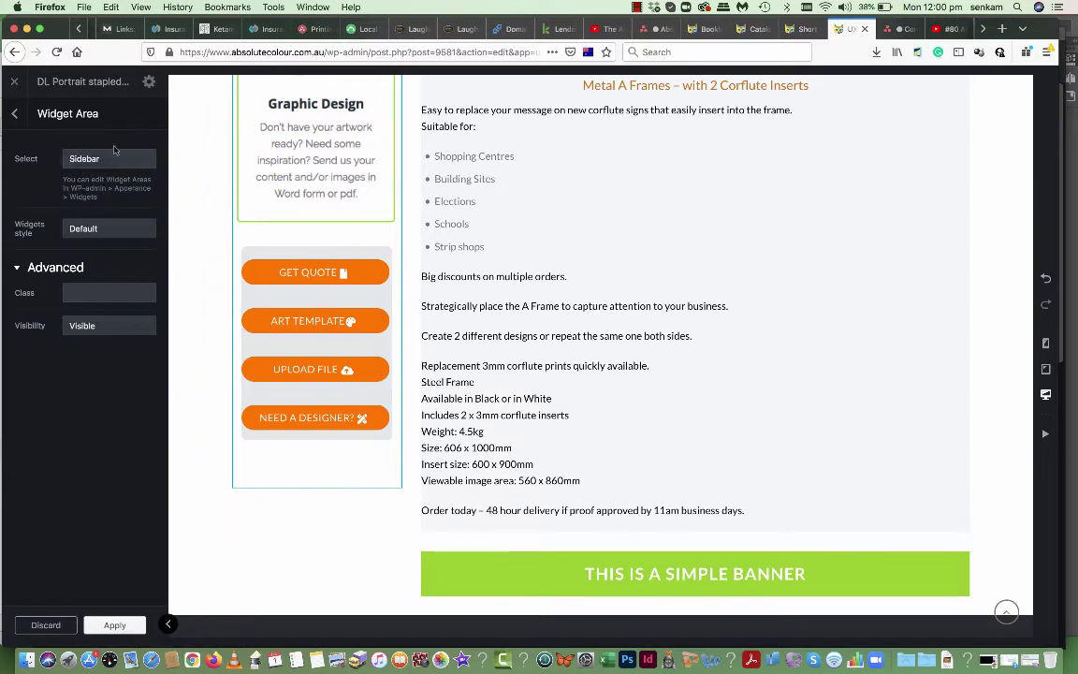
pyautogui.scroll(1, 301, 259)
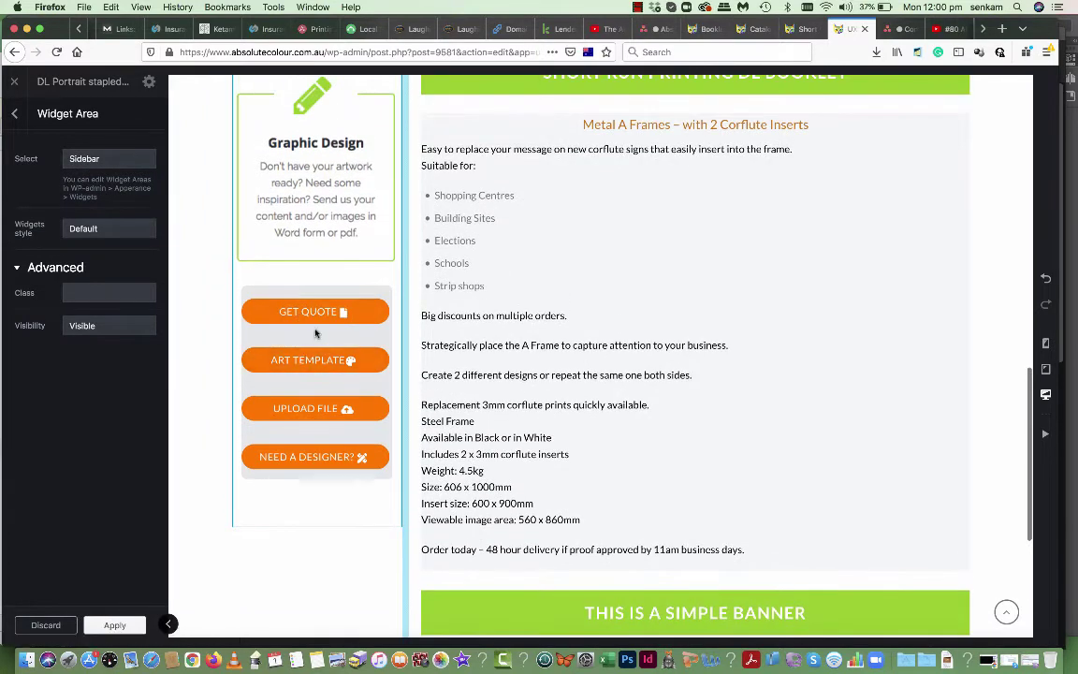
pyautogui.scroll(3, 285, 226)
pyautogui.scroll(3, 285, 226)
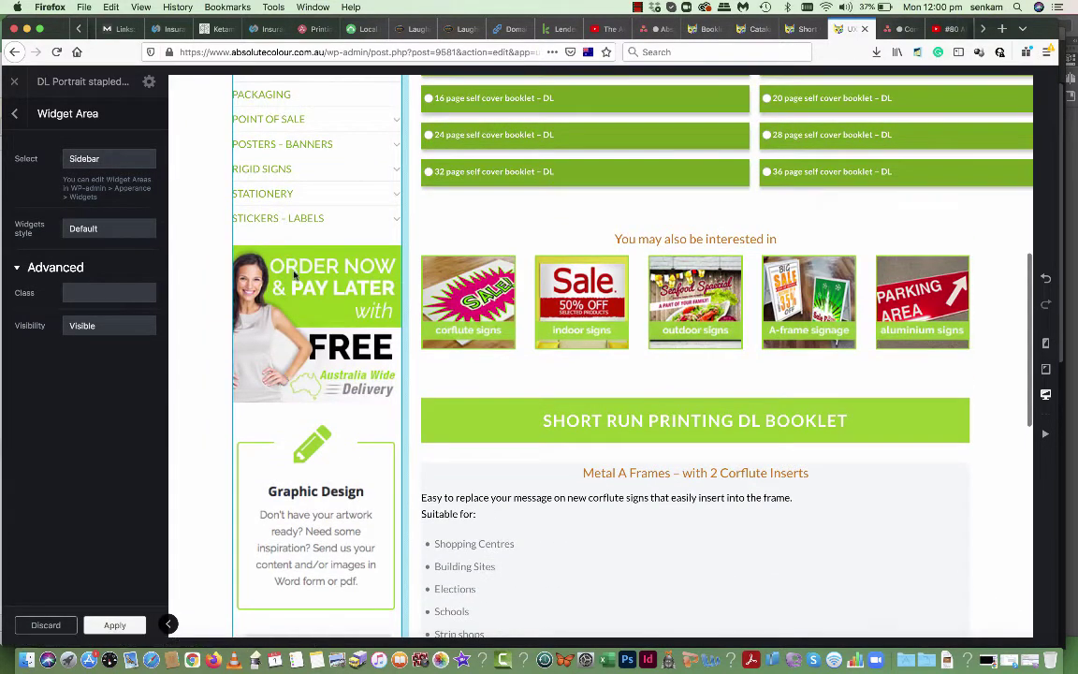
pyautogui.scroll(1, 288, 182)
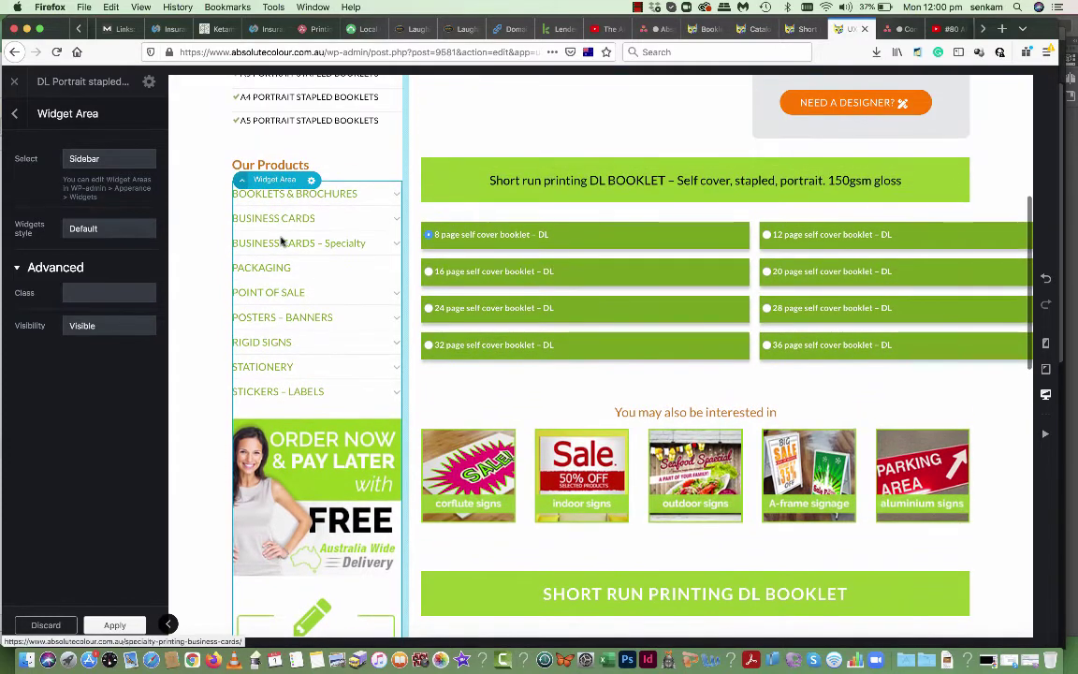
pyautogui.click(281, 180)
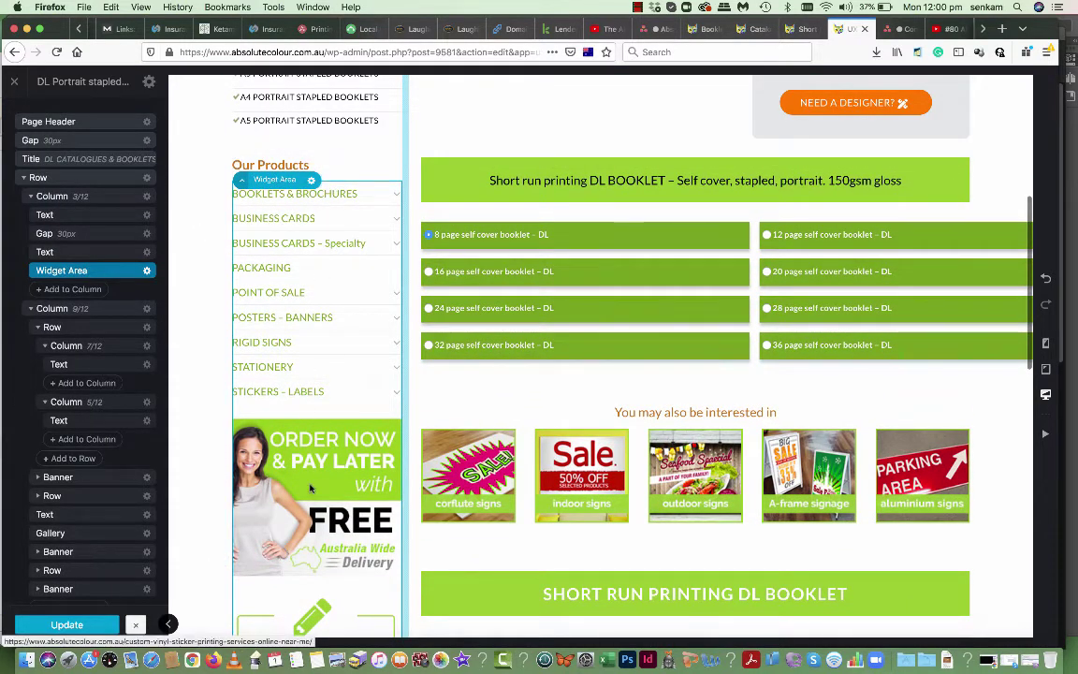
pyautogui.click(146, 272)
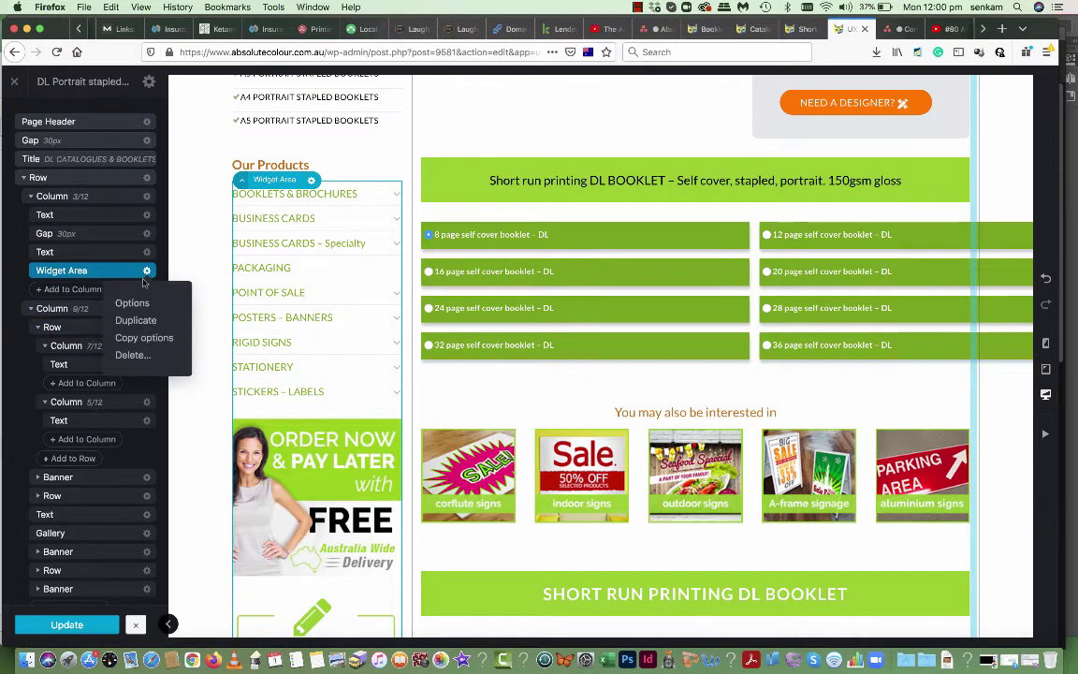
pyautogui.click(121, 301)
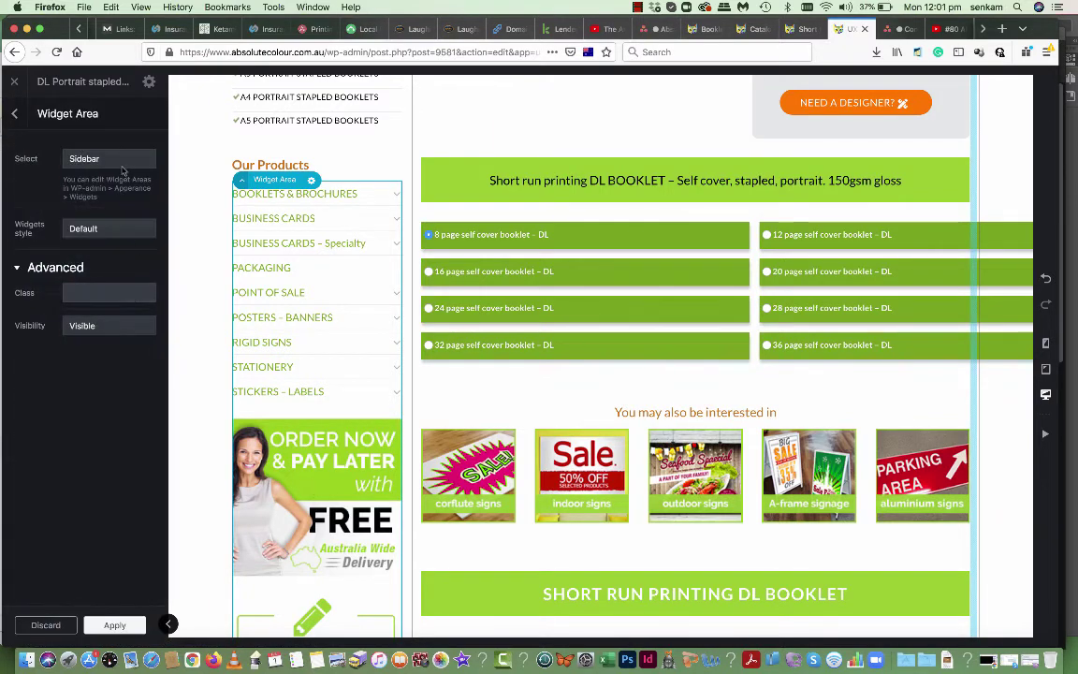
pyautogui.click(18, 114)
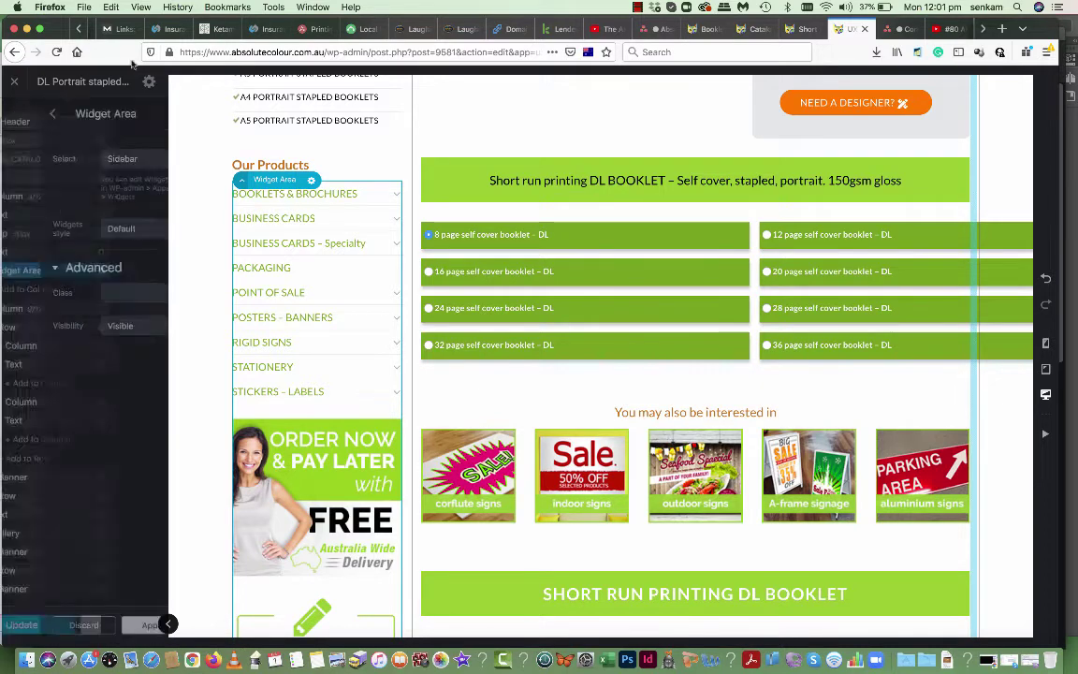
# Trim the address to the site domain and load the Absolute Colour home page
pyautogui.click(323, 53)
pyautogui.hotkey('shift', 'End')
pyautogui.press('BackSpace')
pyautogui.press('Return')
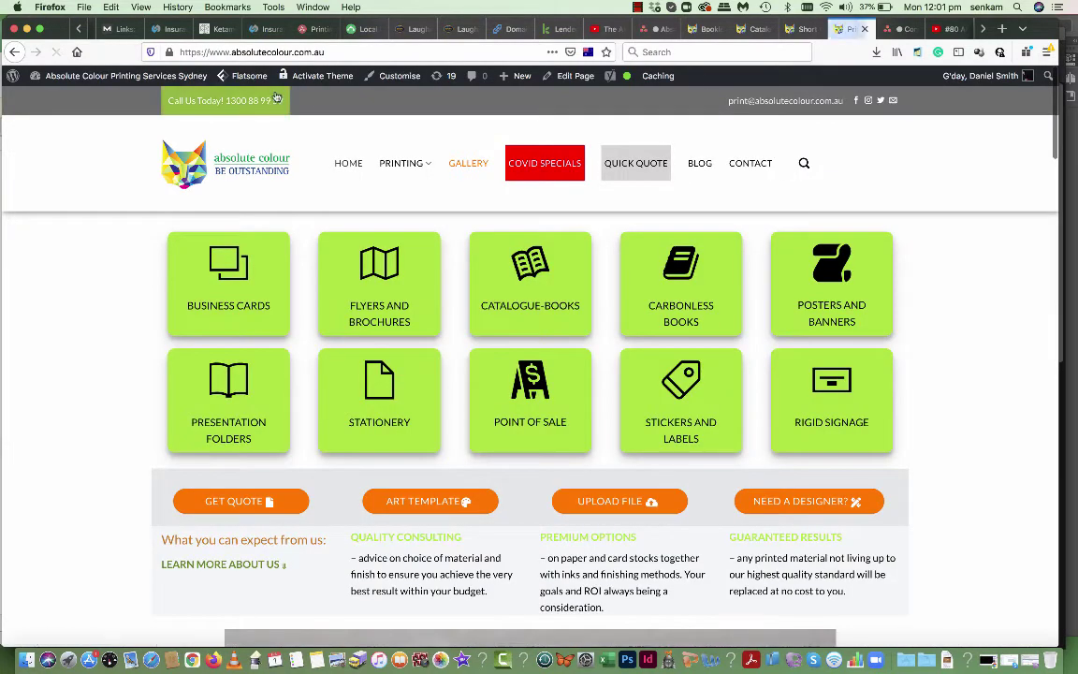
# Open Widgets from the site-name admin menu and scroll to the Sidebar's Navigation Menu, Text and Custom HTML widgets
pyautogui.moveTo(94, 76)
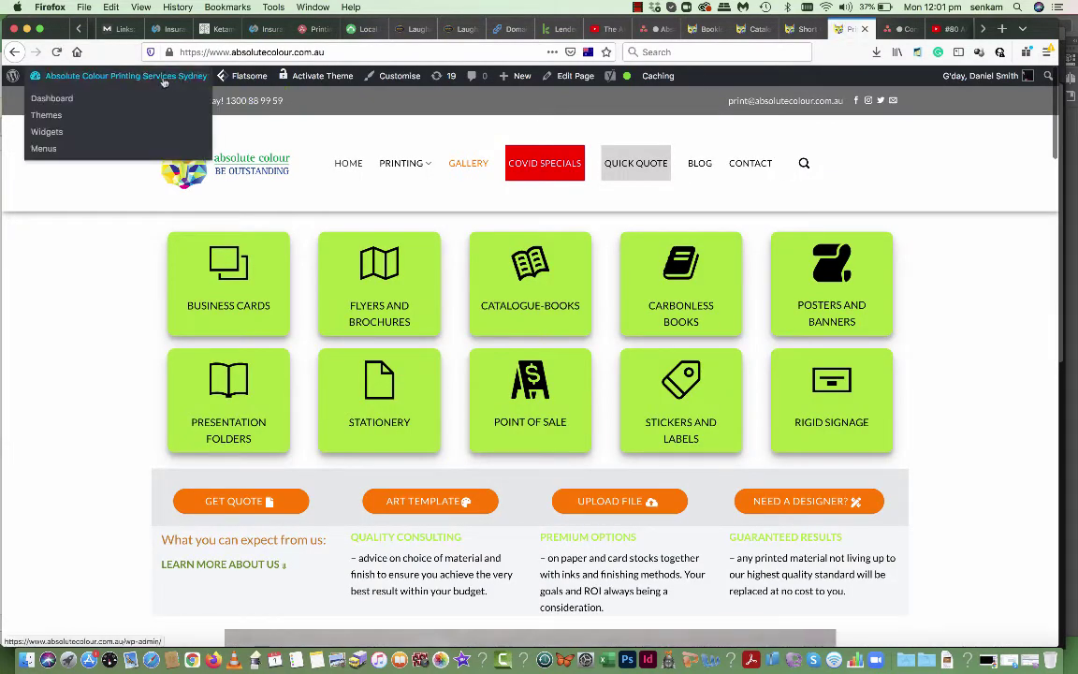
pyautogui.click(54, 132)
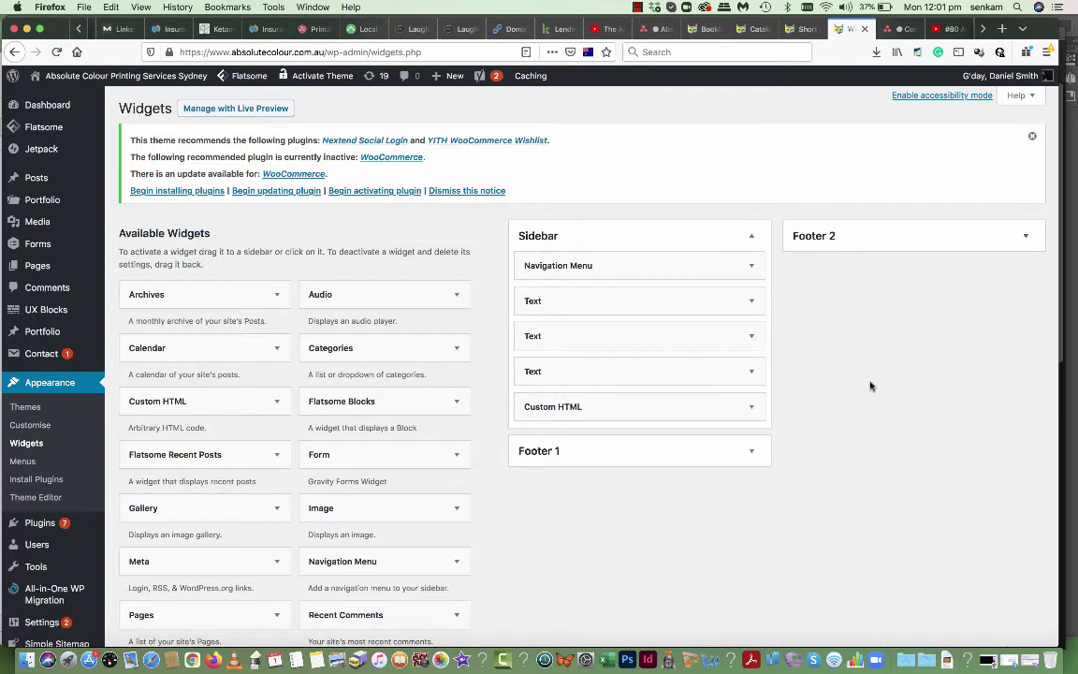
pyautogui.scroll(-3, 874, 426)
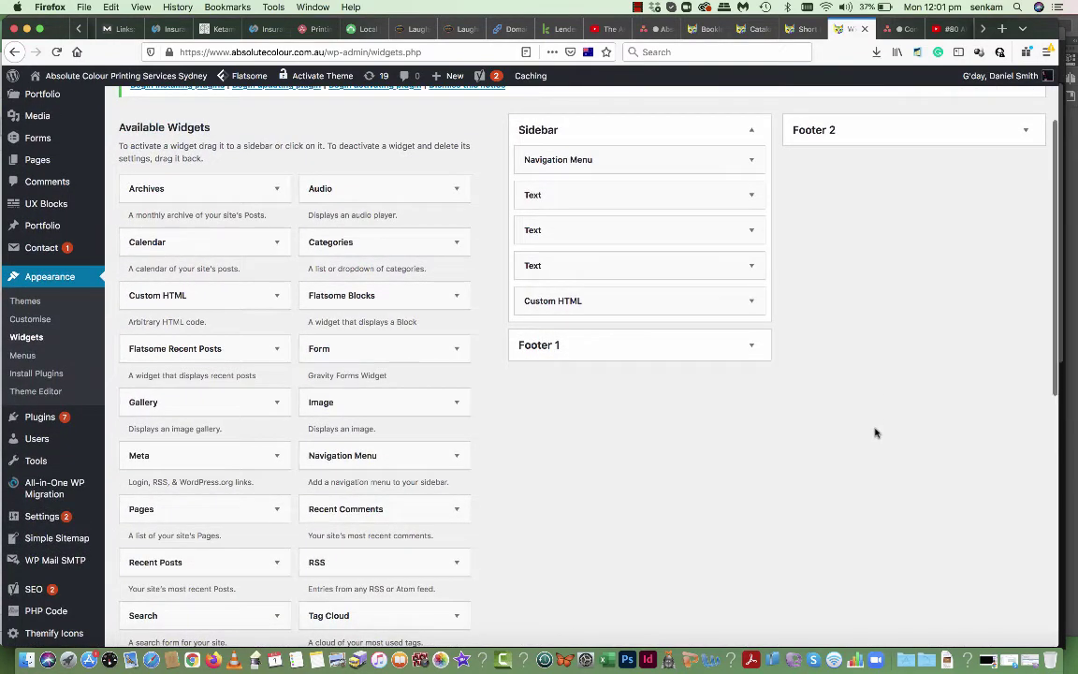
pyautogui.scroll(-3, 875, 432)
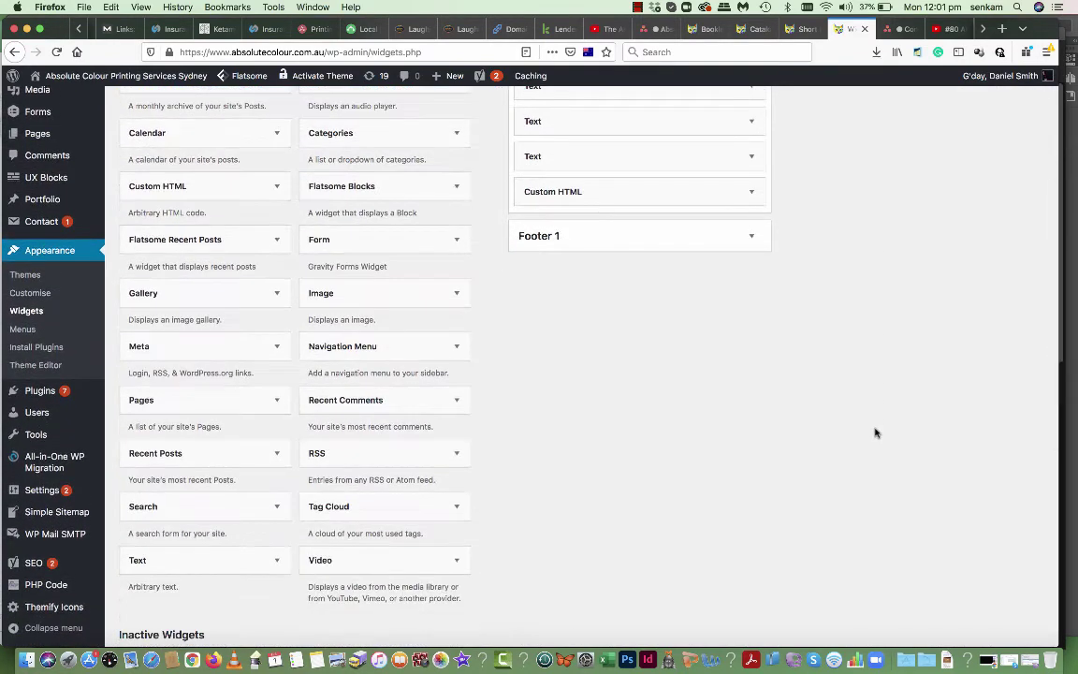
pyautogui.scroll(-3, 875, 433)
pyautogui.scroll(6, 875, 432)
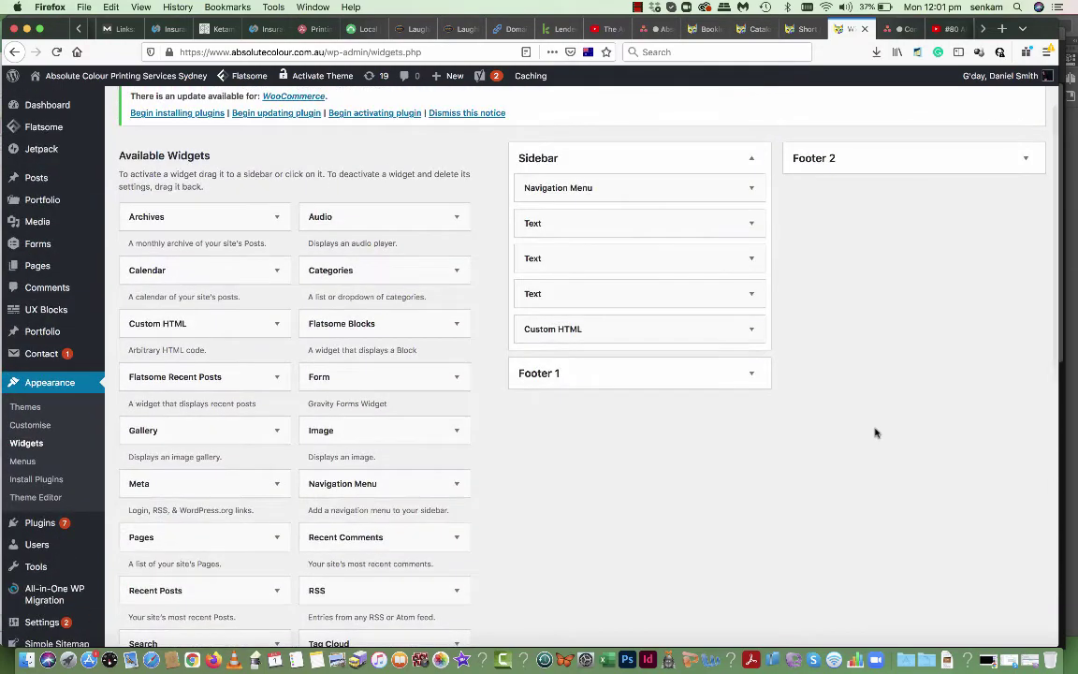
pyautogui.scroll(-15, 875, 433)
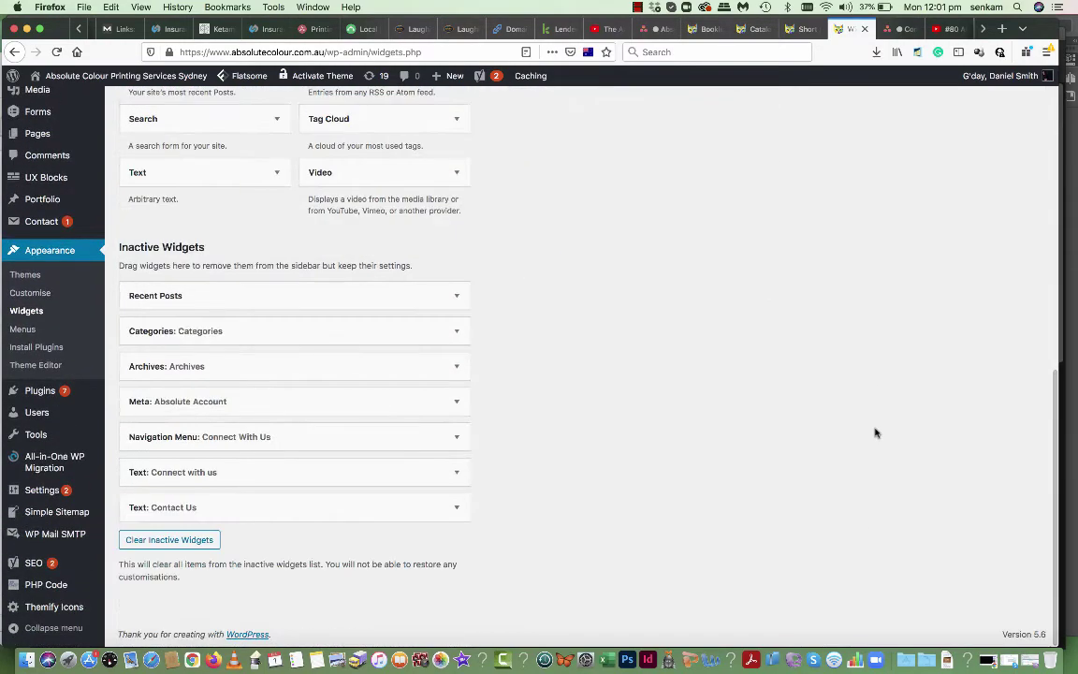
pyautogui.scroll(12, 874, 432)
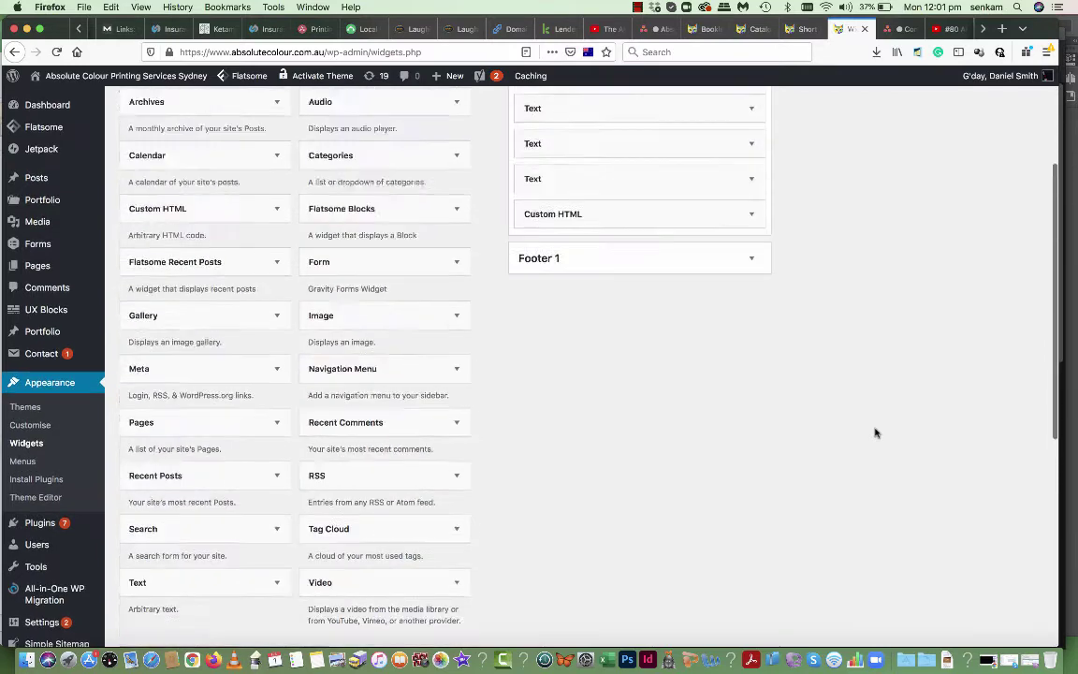
pyautogui.scroll(5, 875, 433)
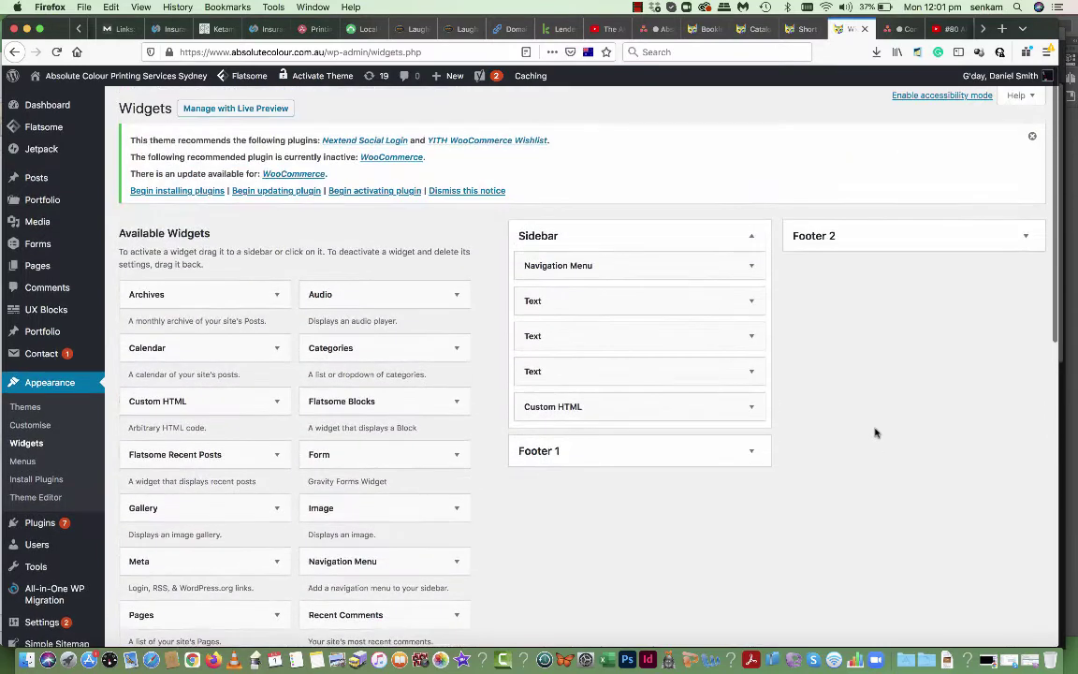
# Expand the Navigation Menu and both Text widgets, then select the graphic-design image URL in the second's HTML
pyautogui.click(609, 265)
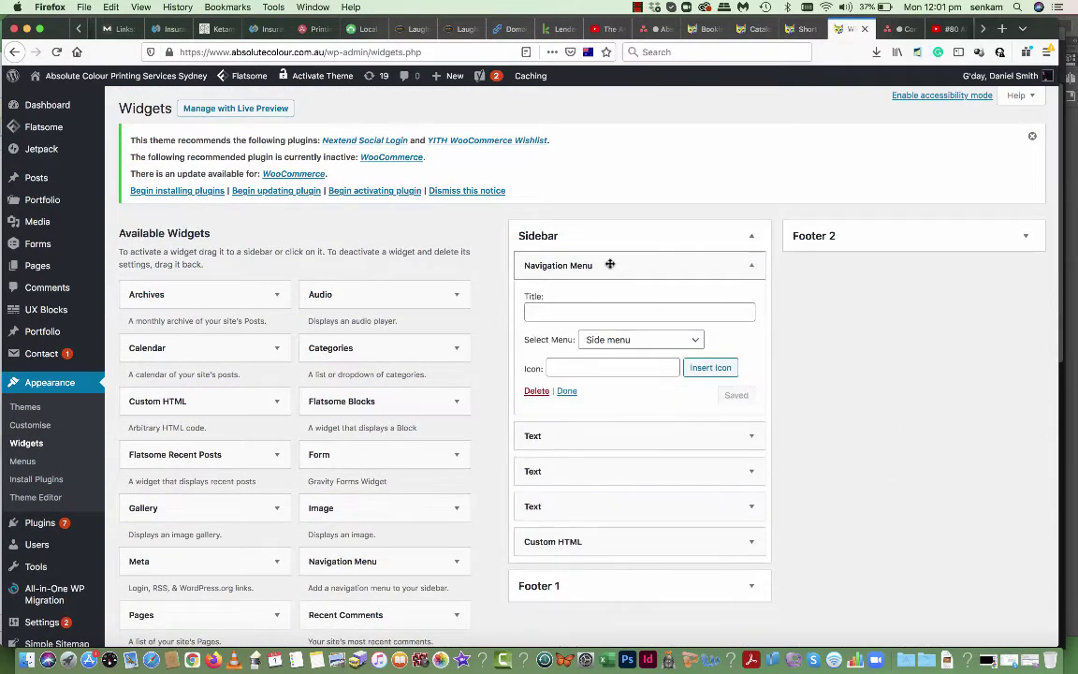
pyautogui.click(588, 429)
pyautogui.scroll(-6, 589, 426)
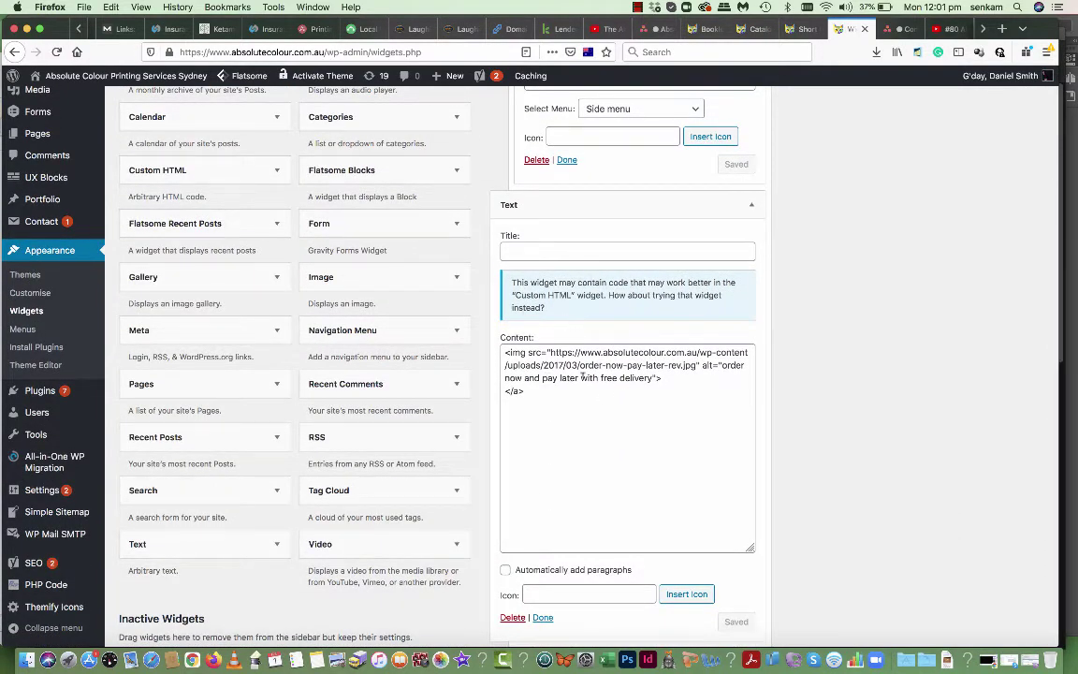
pyautogui.scroll(-8, 575, 377)
pyautogui.click(590, 339)
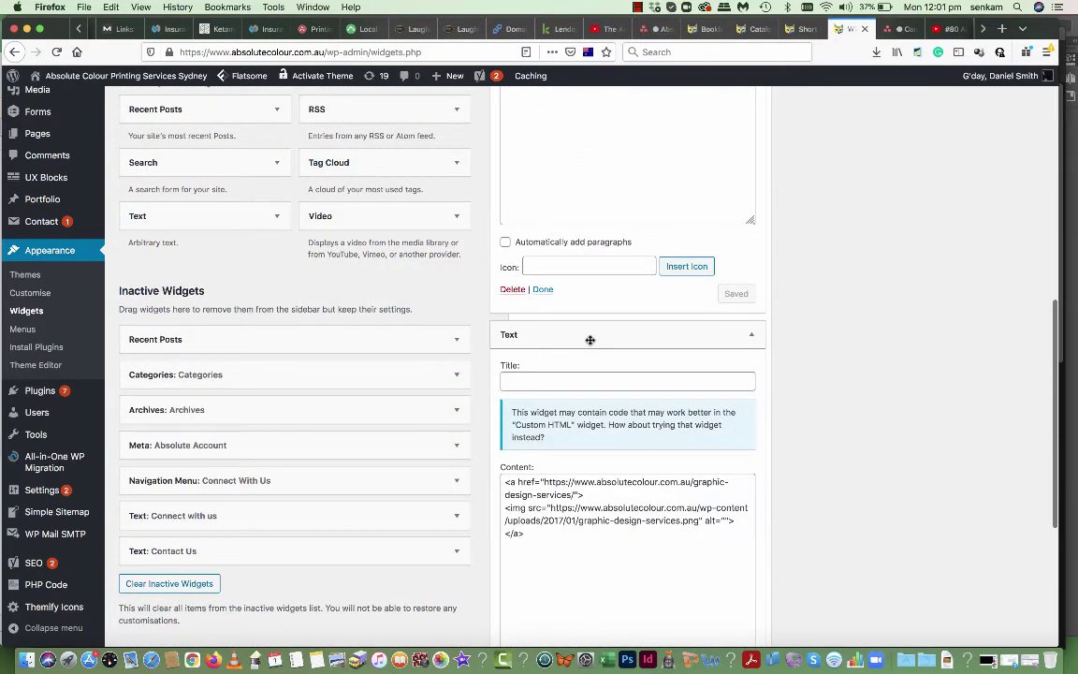
pyautogui.scroll(-2, 591, 468)
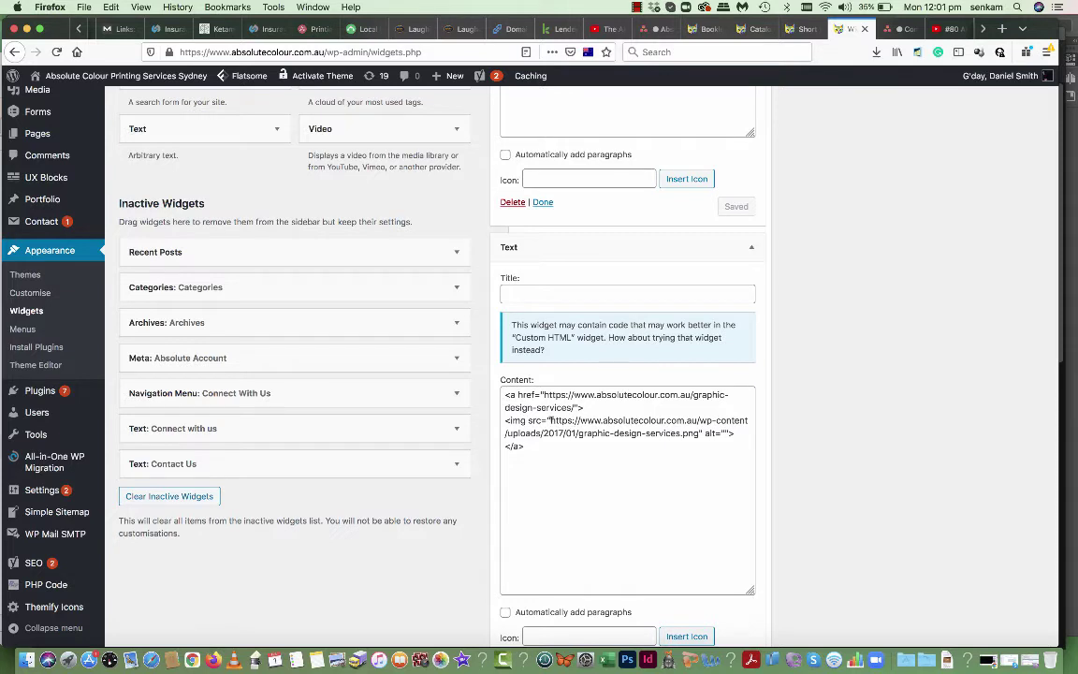
pyautogui.click(550, 420)
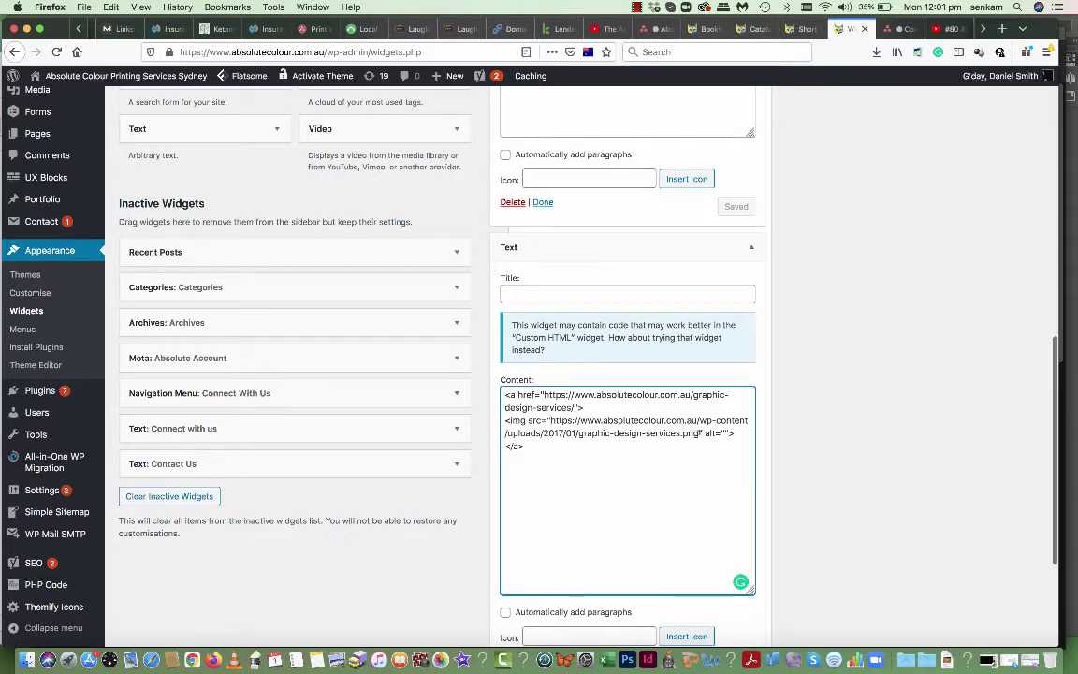
pyautogui.moveTo(699, 433); pyautogui.dragTo(550, 420)
pyautogui.press('super+c')
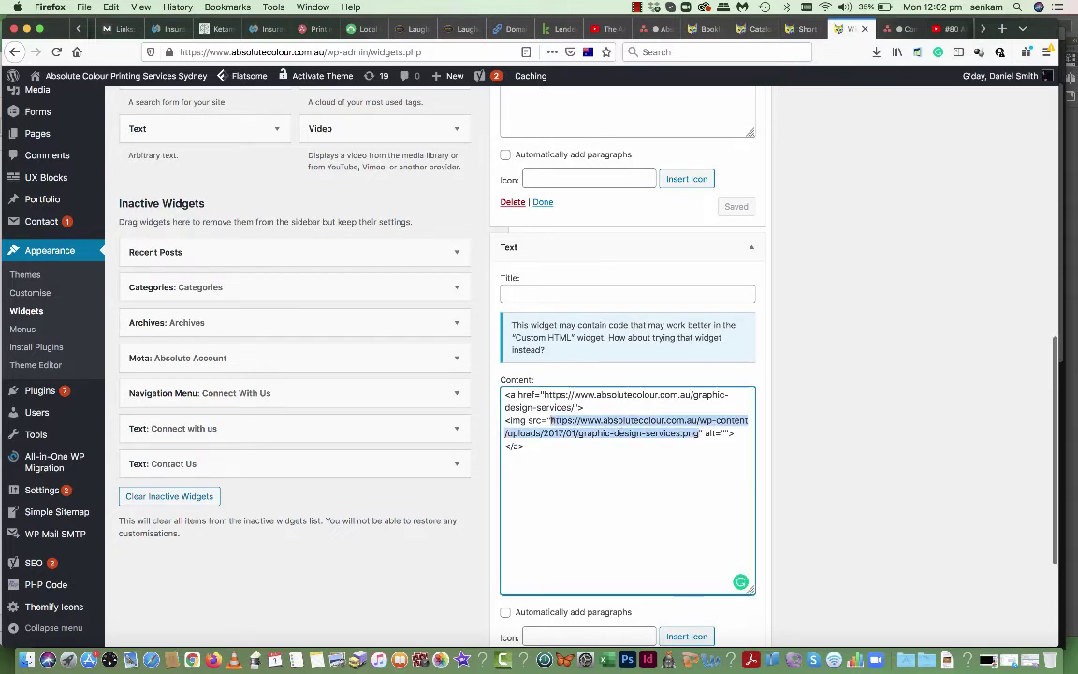
# Load the copied graphic-design image address in a new tab, then return to the Widgets tab
pyautogui.click(1001, 29)
pyautogui.press('super+v')
pyautogui.press('Return')
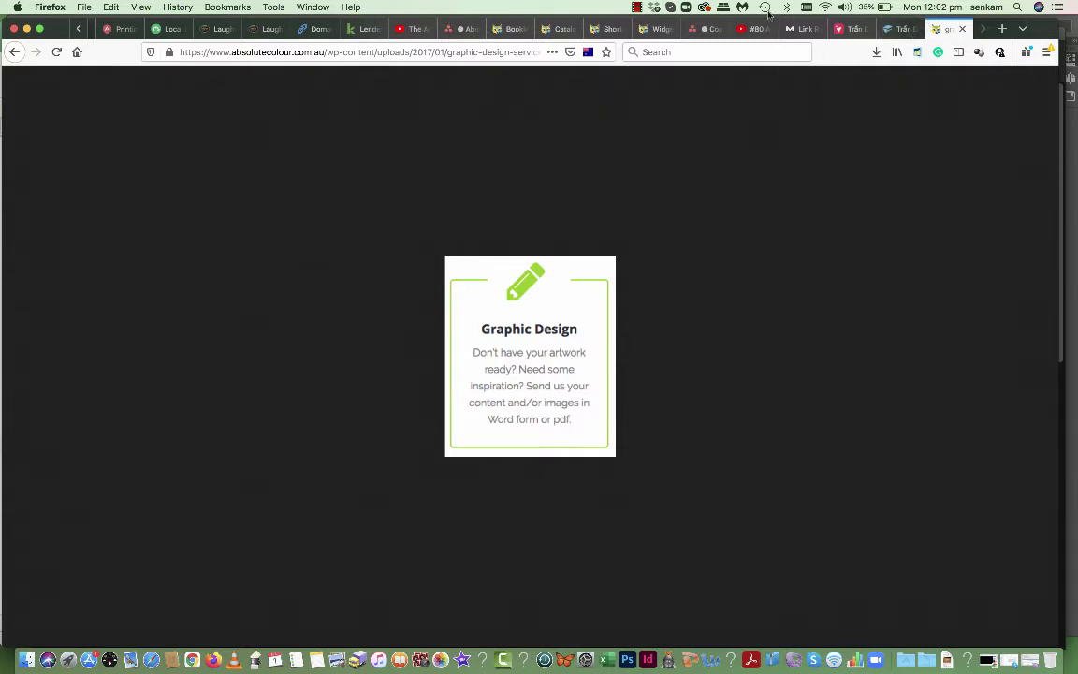
pyautogui.click(660, 28)
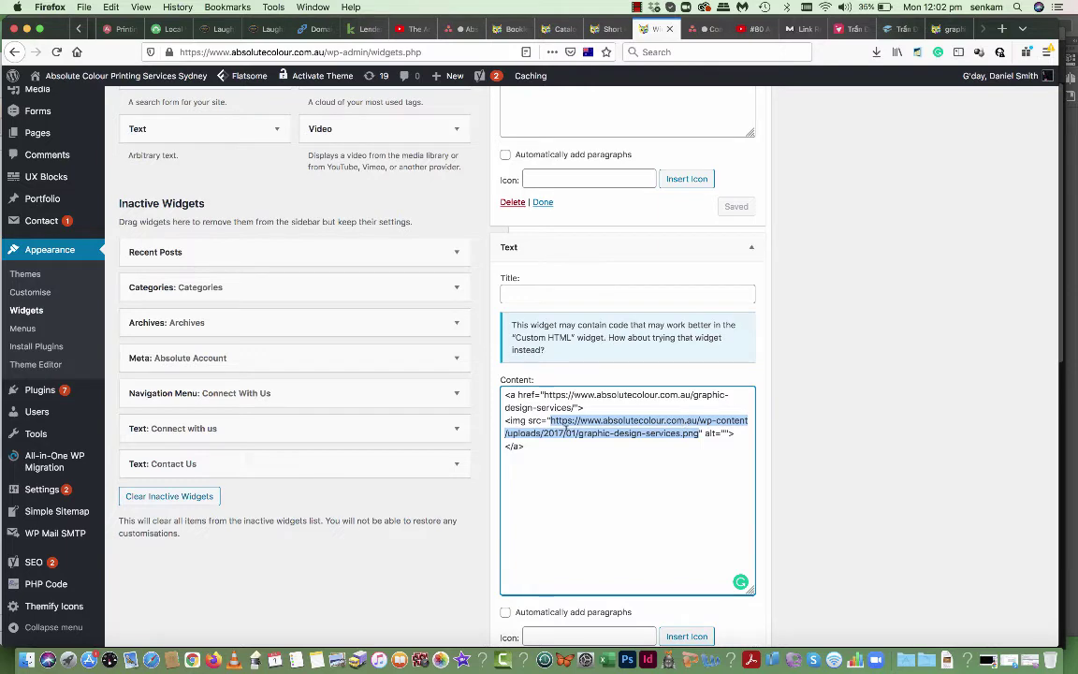
# Expand the second Text widget and the Custom HTML widget and scroll through their code
pyautogui.scroll(-4, 638, 491)
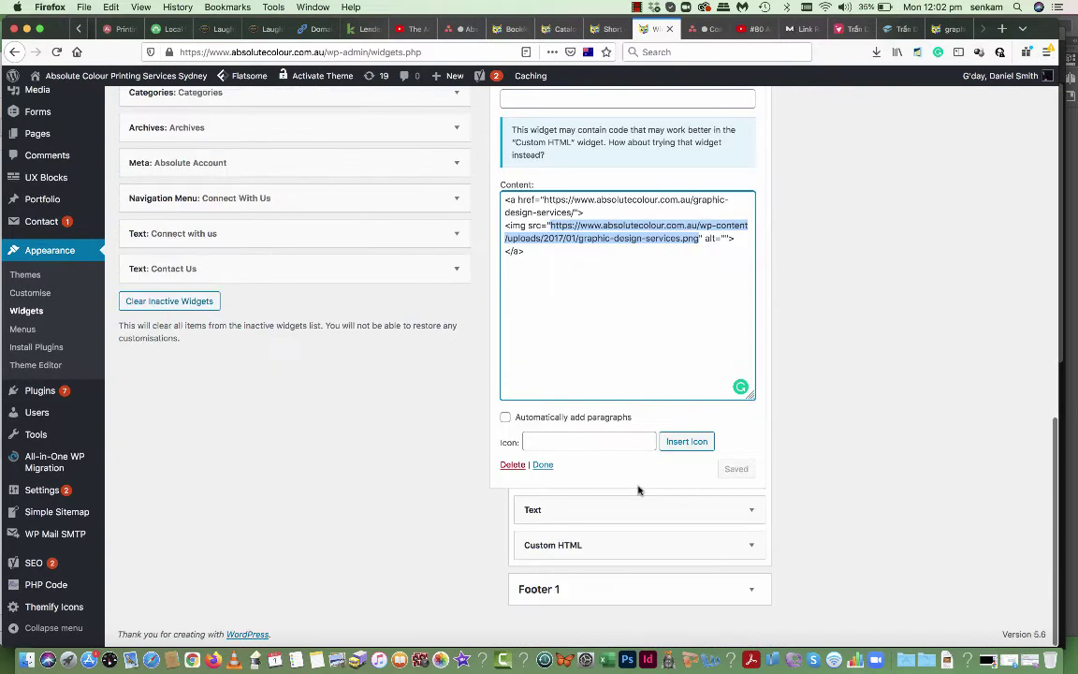
pyautogui.click(607, 511)
pyautogui.scroll(-6, 607, 512)
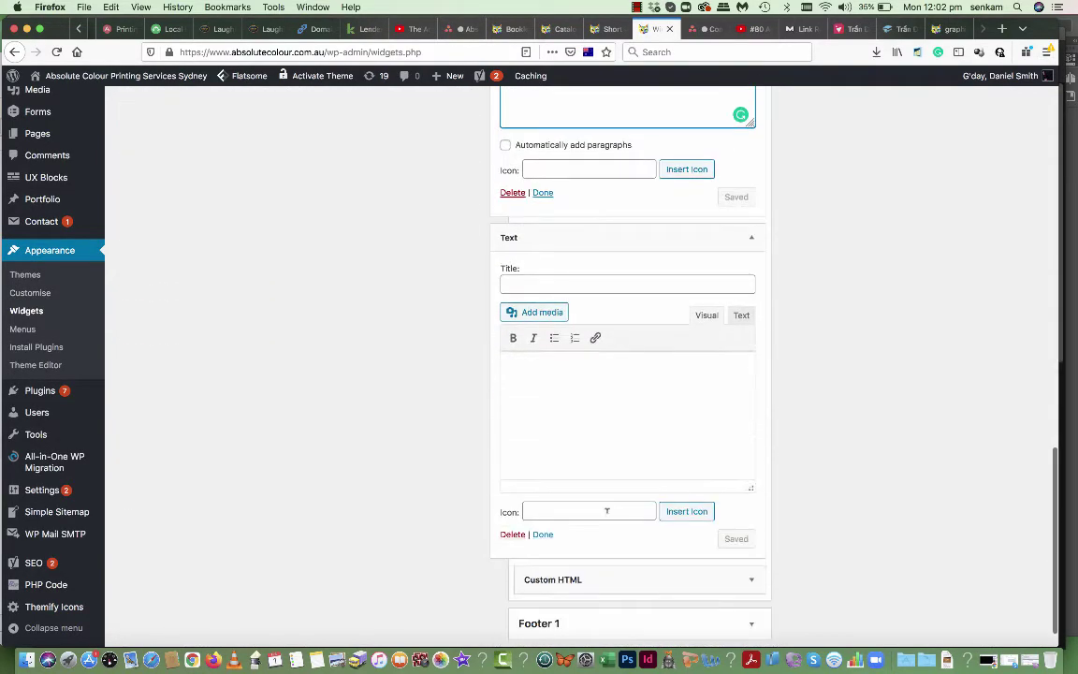
pyautogui.click(602, 543)
pyautogui.scroll(-6, 602, 543)
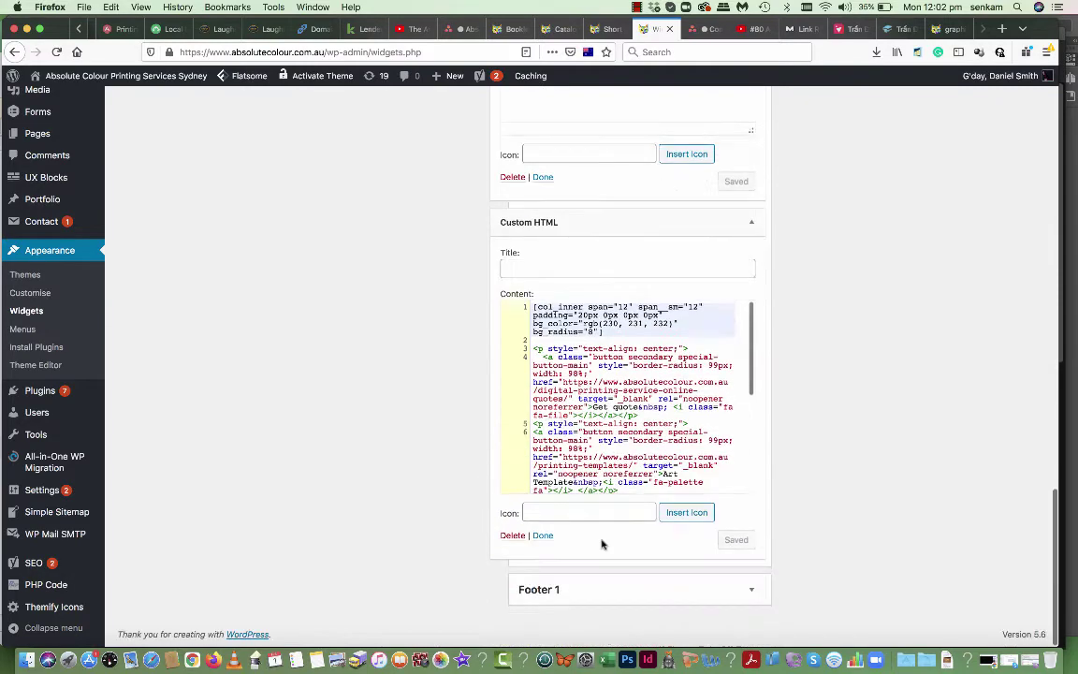
pyautogui.scroll(-5, 617, 448)
pyautogui.scroll(5, 616, 388)
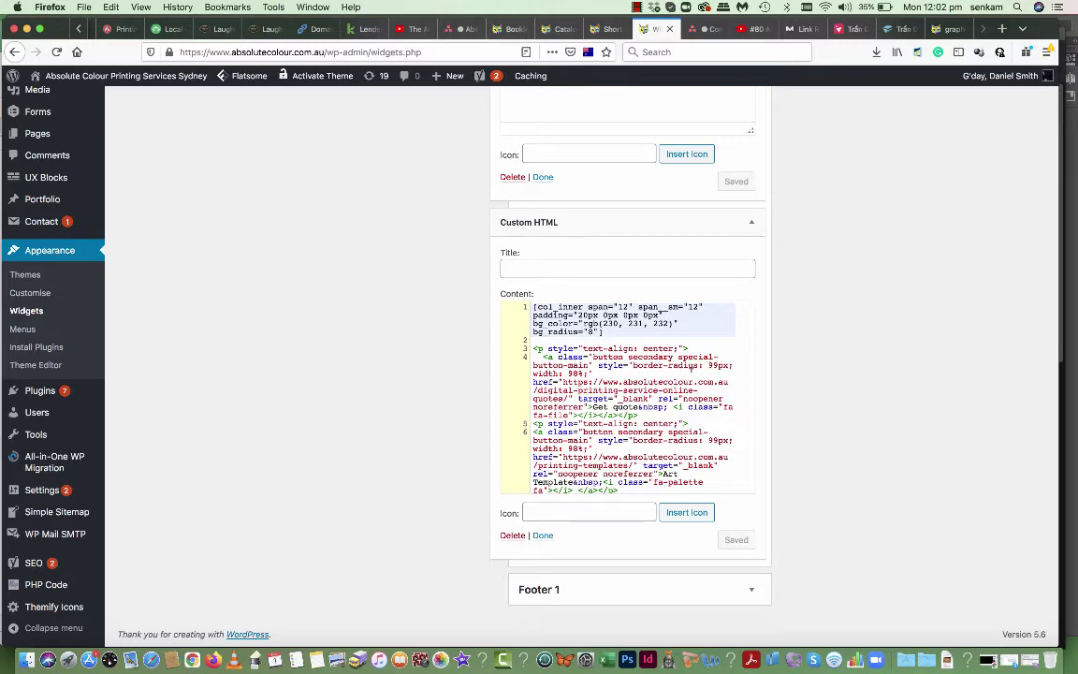
pyautogui.scroll(1, 631, 422)
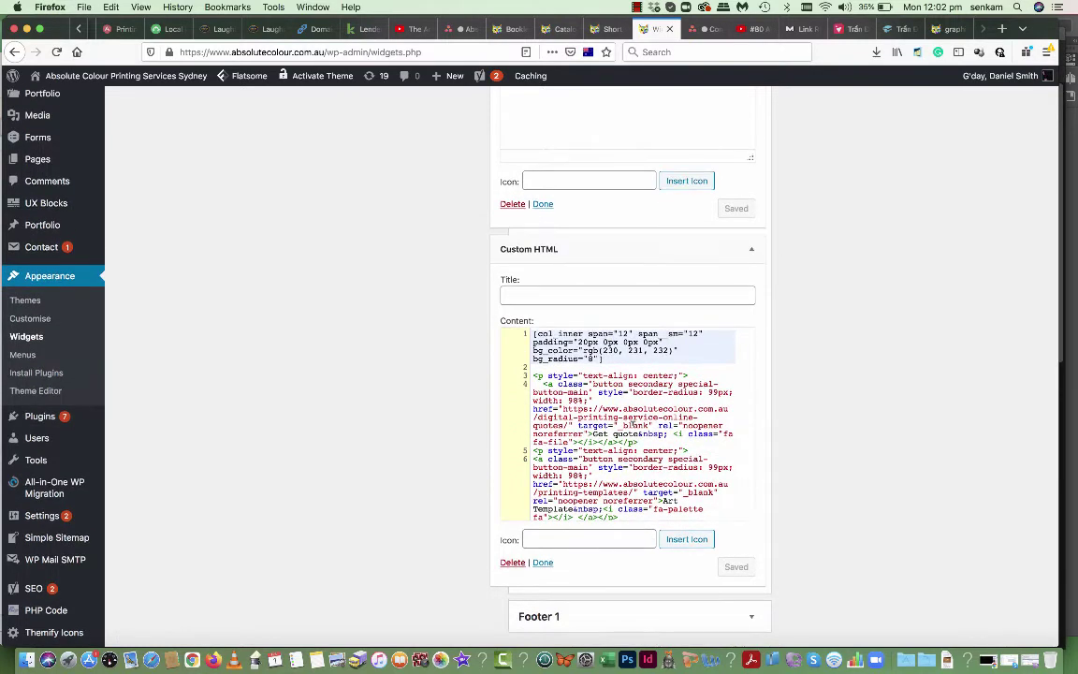
pyautogui.scroll(10, 631, 422)
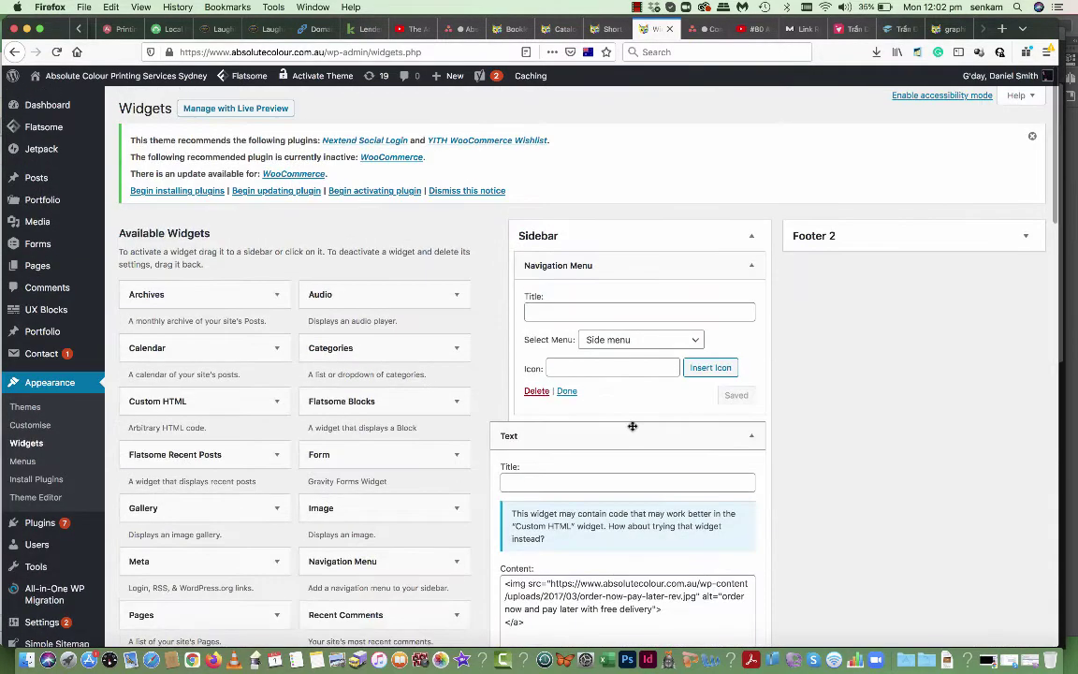
pyautogui.moveTo(89, 75)
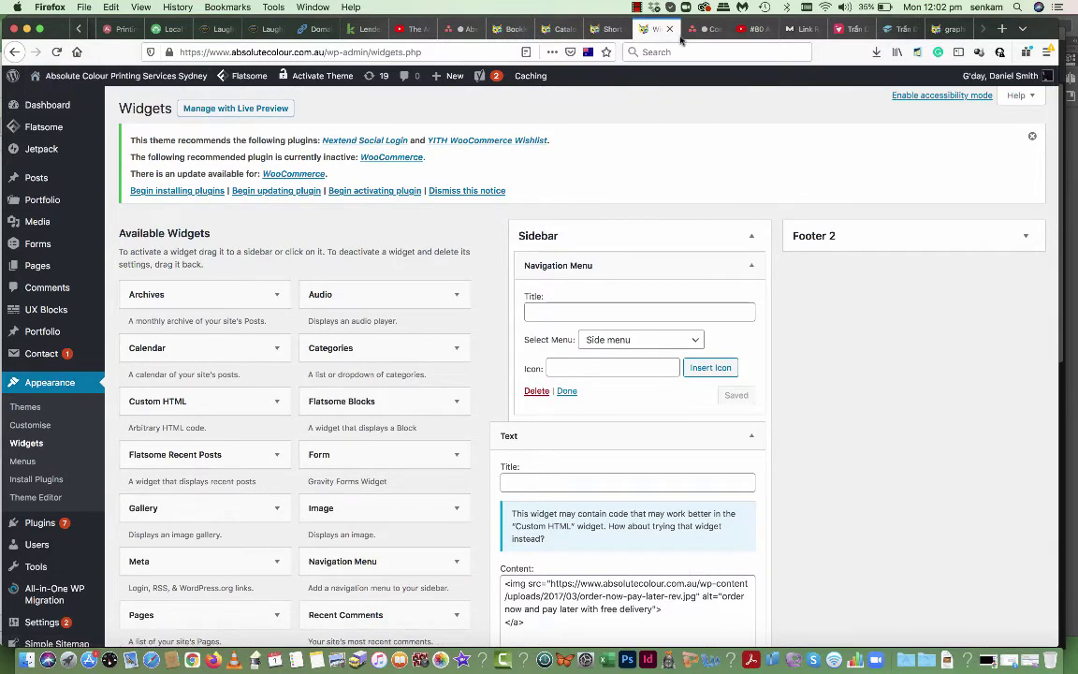
# Close the Widgets tab and switch to the A5 Portrait stapled booklets page tab
pyautogui.press('super+w')
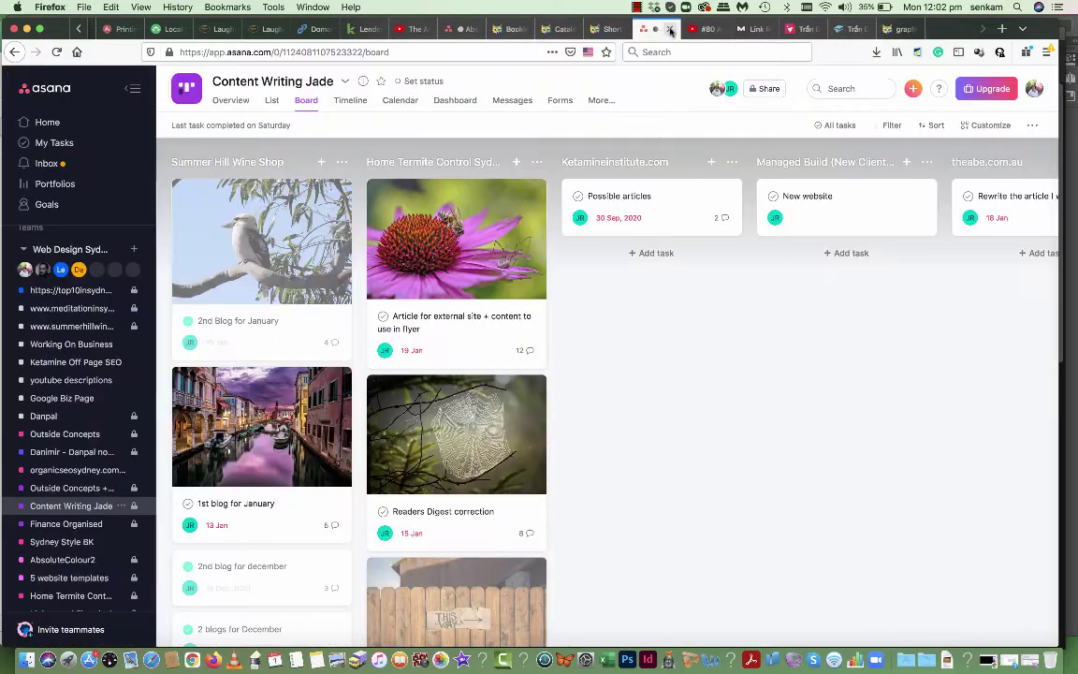
pyautogui.click(572, 30)
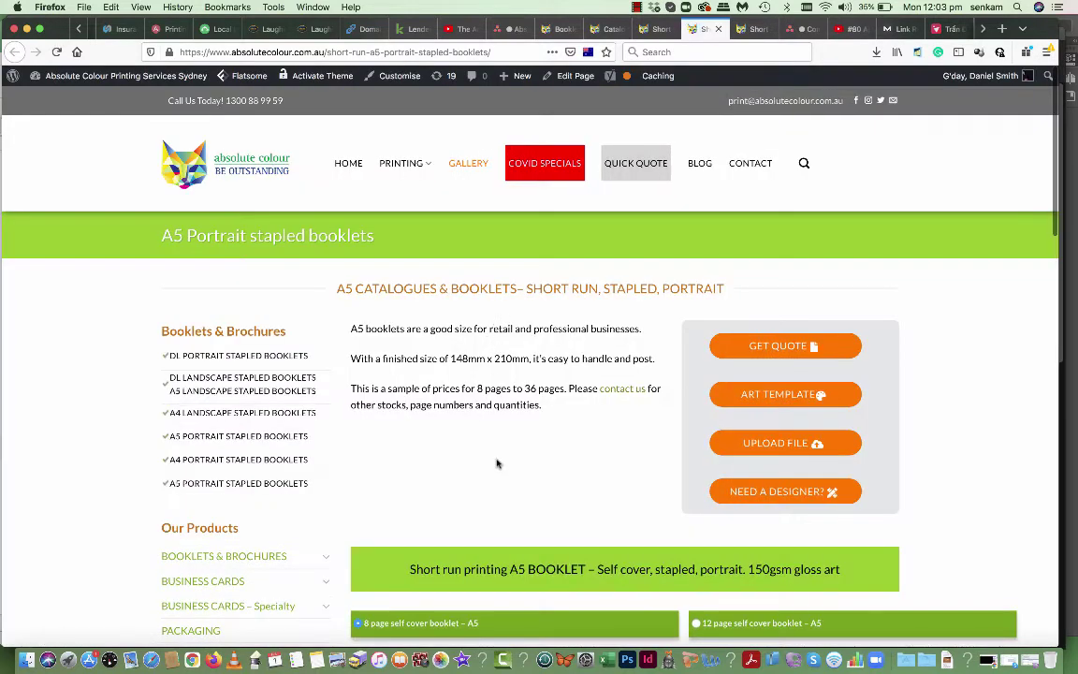
pyautogui.scroll(-2, 497, 464)
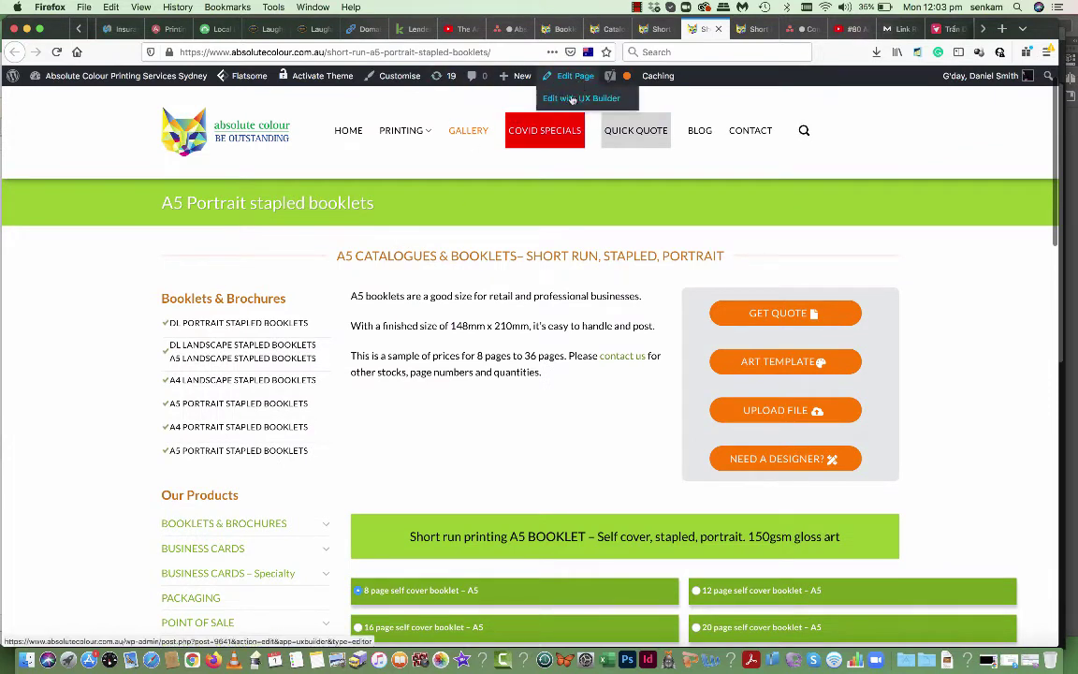
# Open the booklets page in UX Builder and select its introductory text block
pyautogui.click(569, 99)
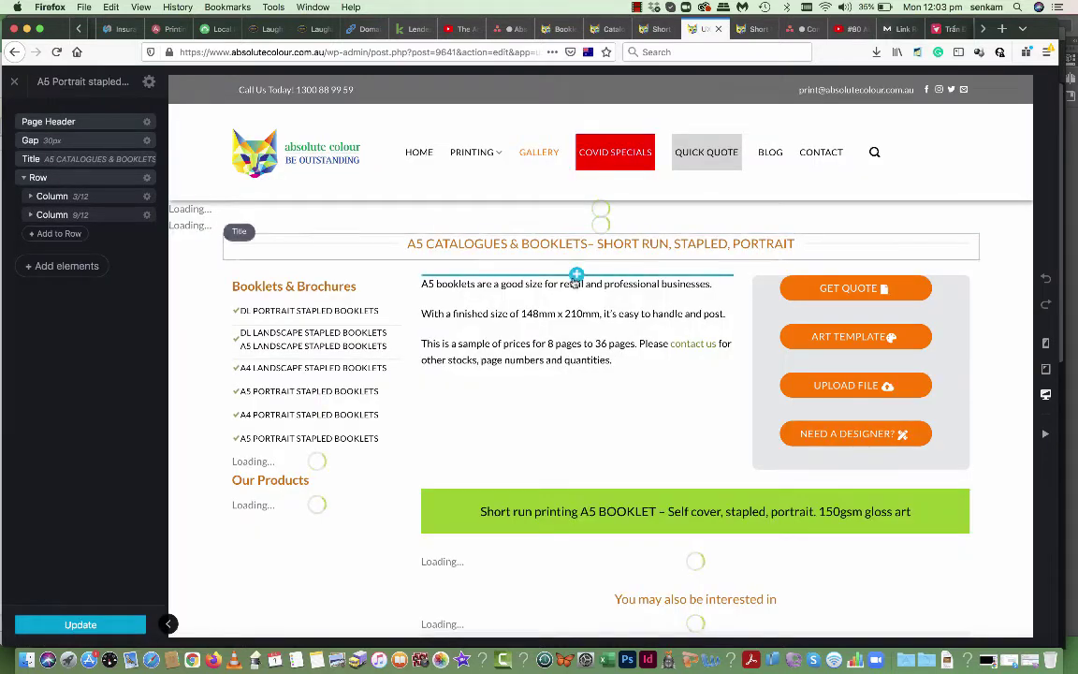
pyautogui.click(532, 370)
pyautogui.scroll(-1, 517, 408)
pyautogui.scroll(-1, 517, 408)
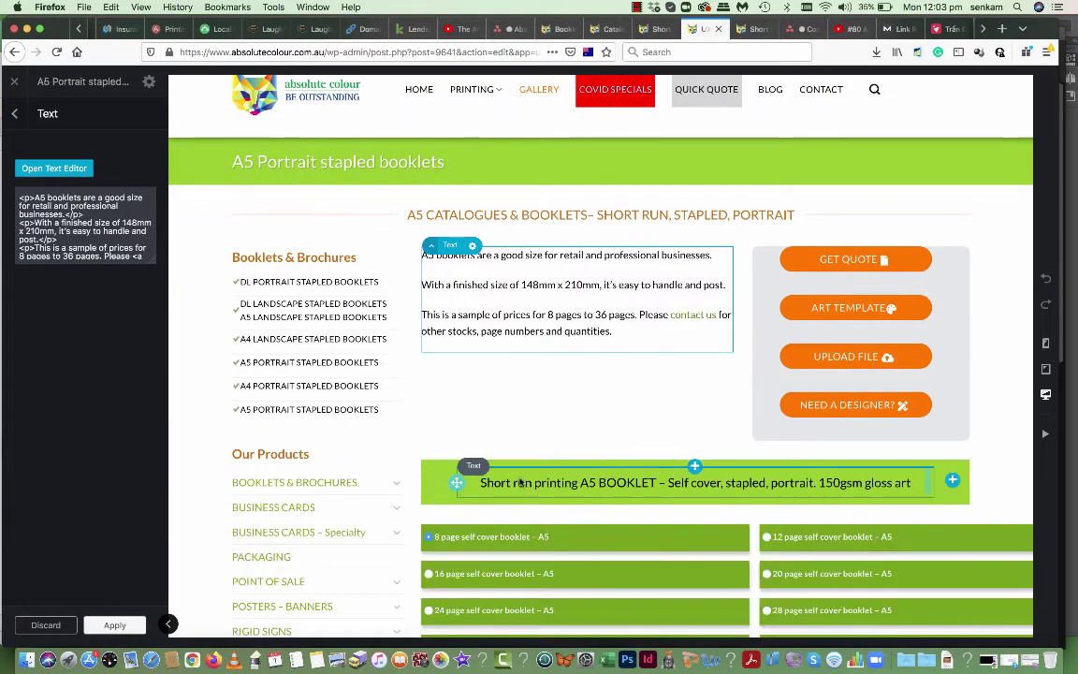
# View the Short run printing heading's H4 code in the text editor, closing it unchanged
pyautogui.click(521, 483)
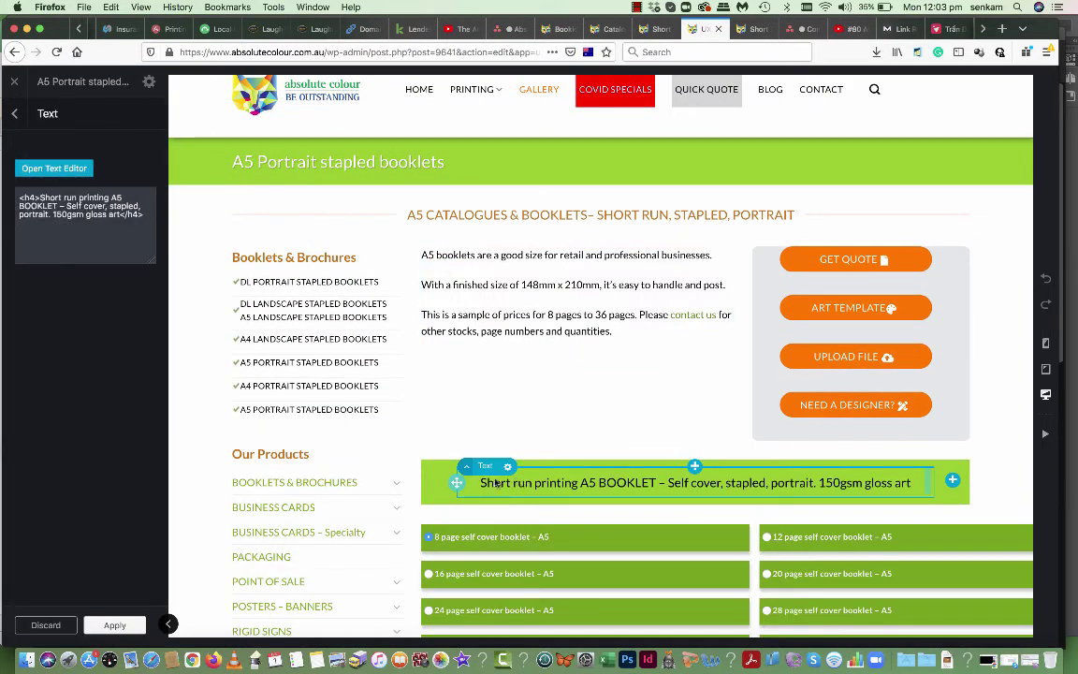
pyautogui.click(40, 169)
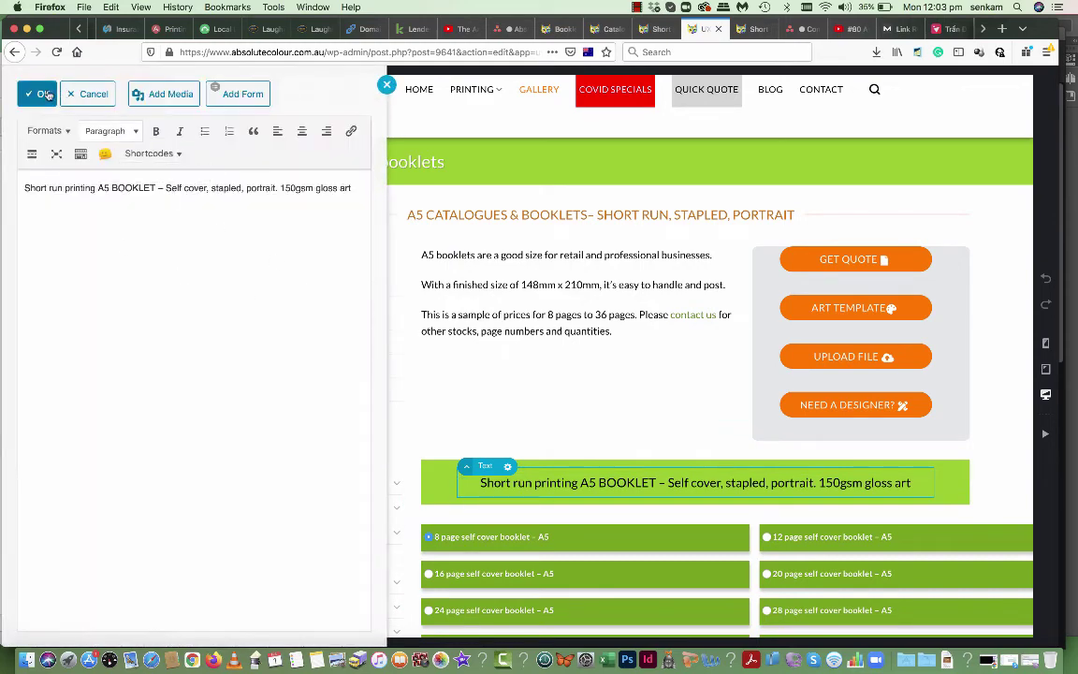
pyautogui.click(38, 85)
pyautogui.scroll(-10, 430, 492)
# Duplicate the green THIS IS A SIMPLE BANNER block and drag the copy beneath the product gallery
pyautogui.scroll(-3, 554, 563)
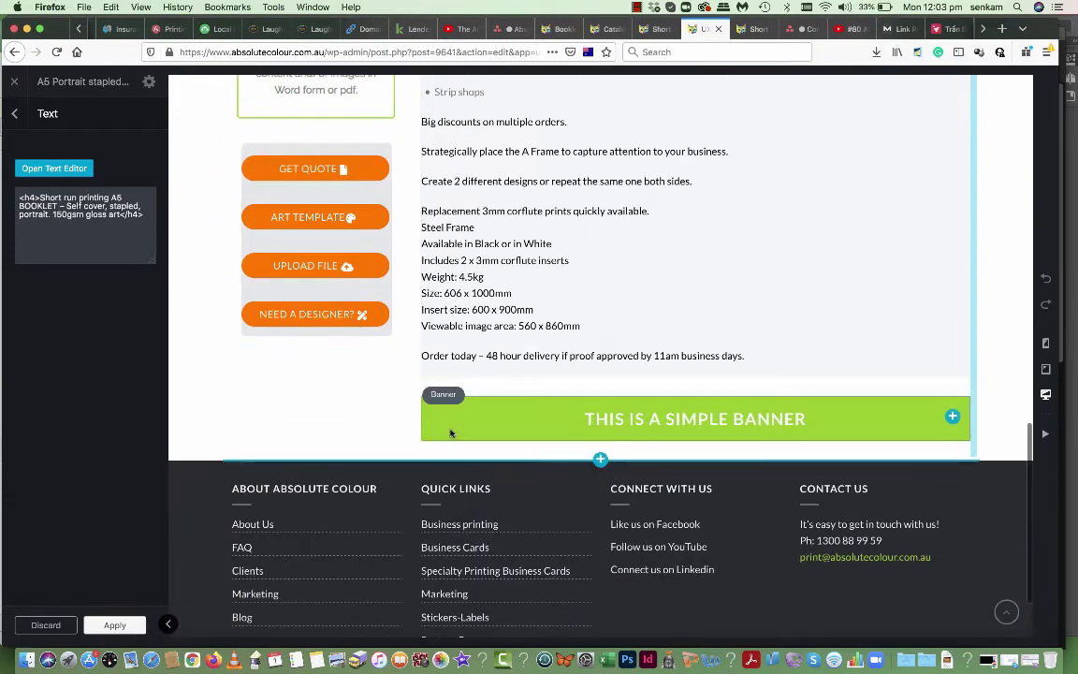
pyautogui.click(449, 398)
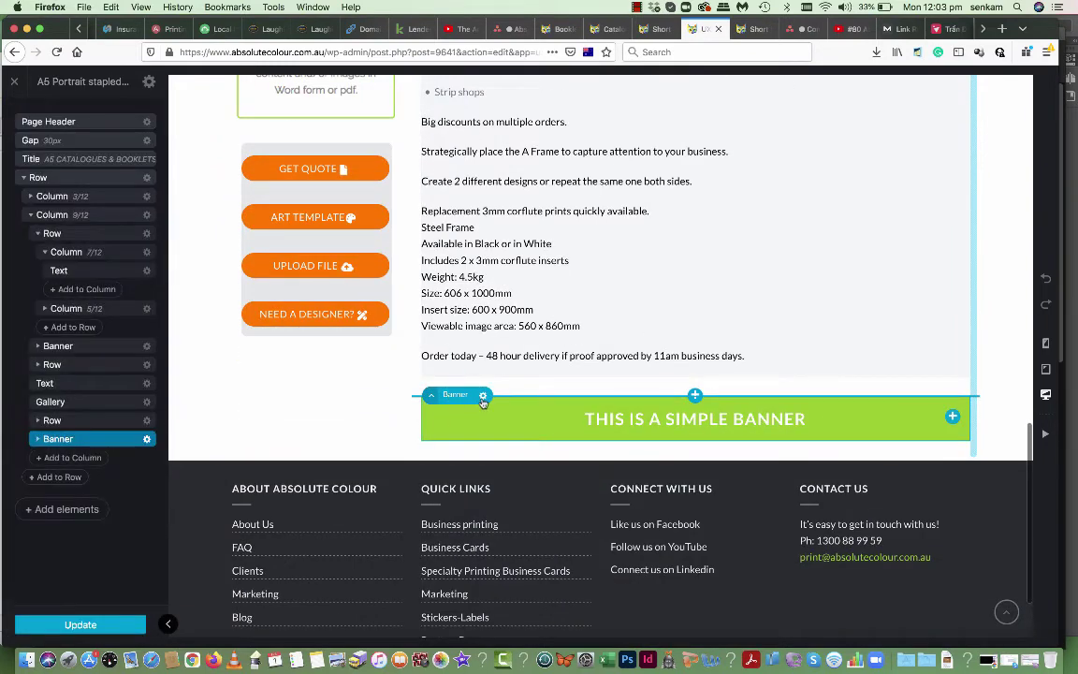
pyautogui.click(483, 395)
pyautogui.click(474, 447)
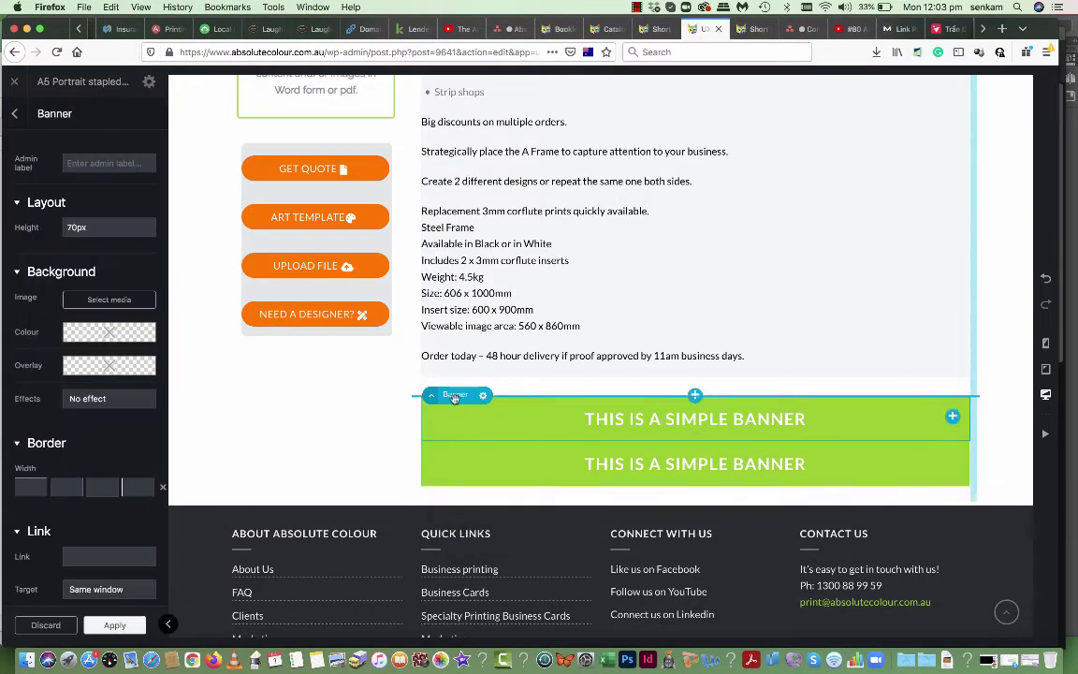
pyautogui.moveTo(453, 393); pyautogui.dragTo(440, 367)
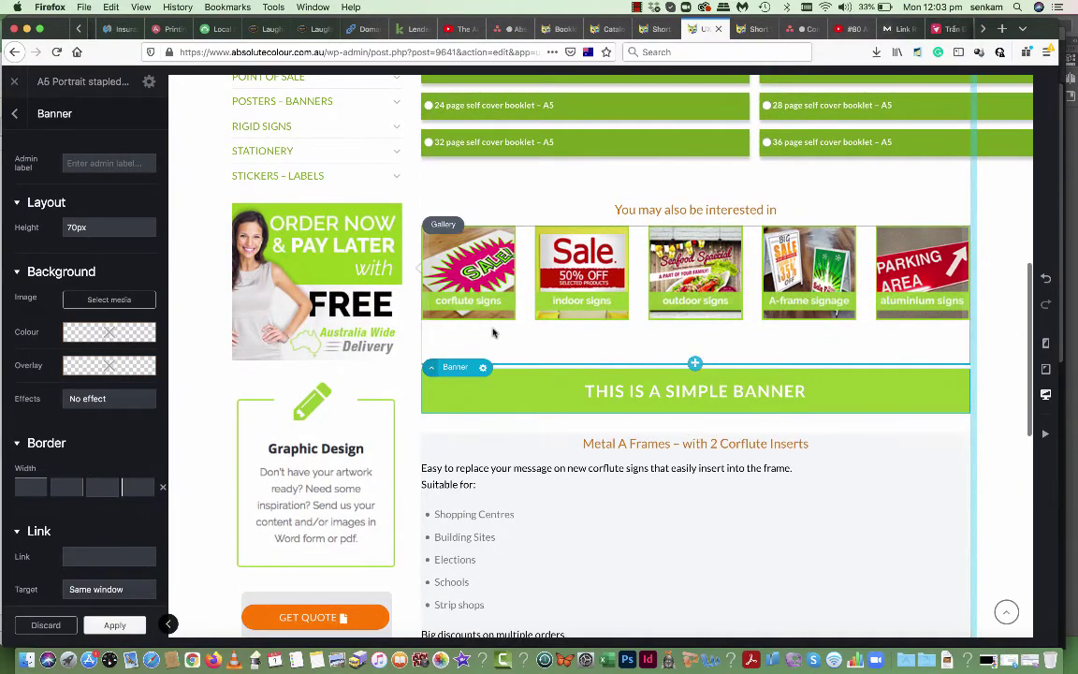
pyautogui.scroll(3, 493, 330)
pyautogui.scroll(2, 515, 312)
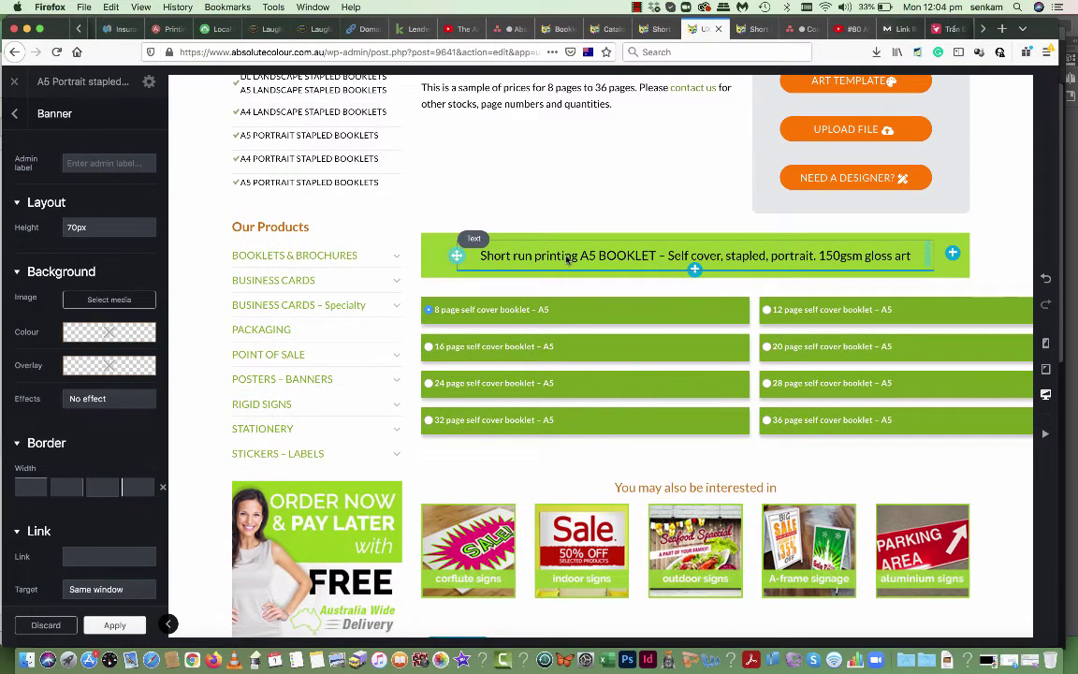
# Copy the 'Short run printing A5 BOOKLET' heading line from its text editor
pyautogui.doubleClick(564, 258)
pyautogui.click(120, 186)
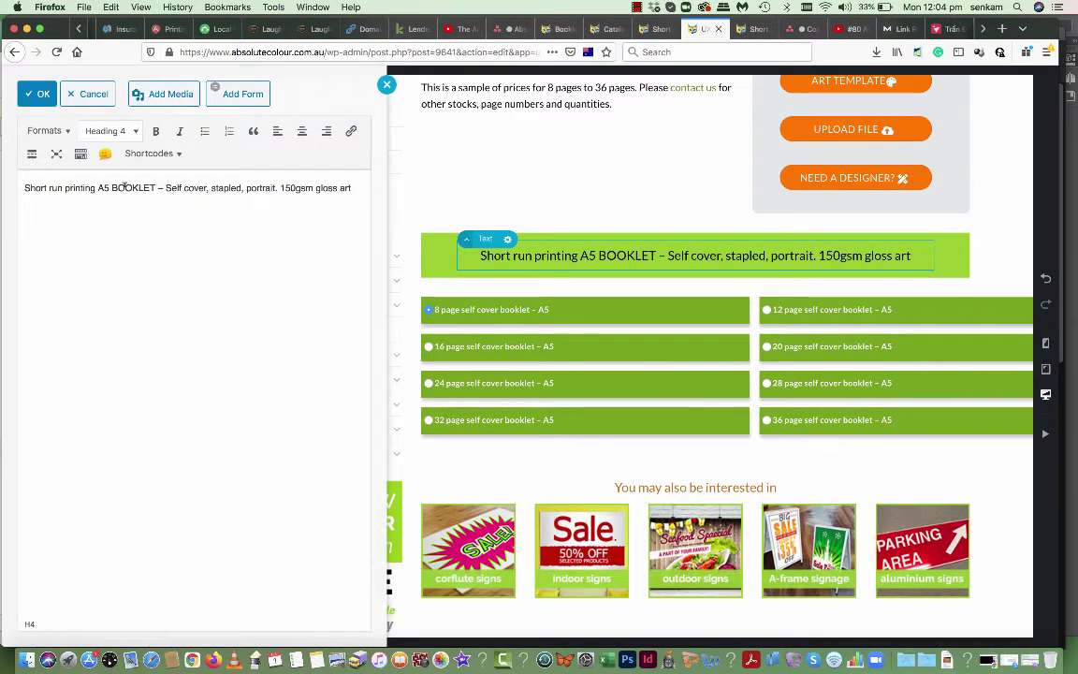
pyautogui.tripleClick(125, 185)
pyautogui.press('super+c')
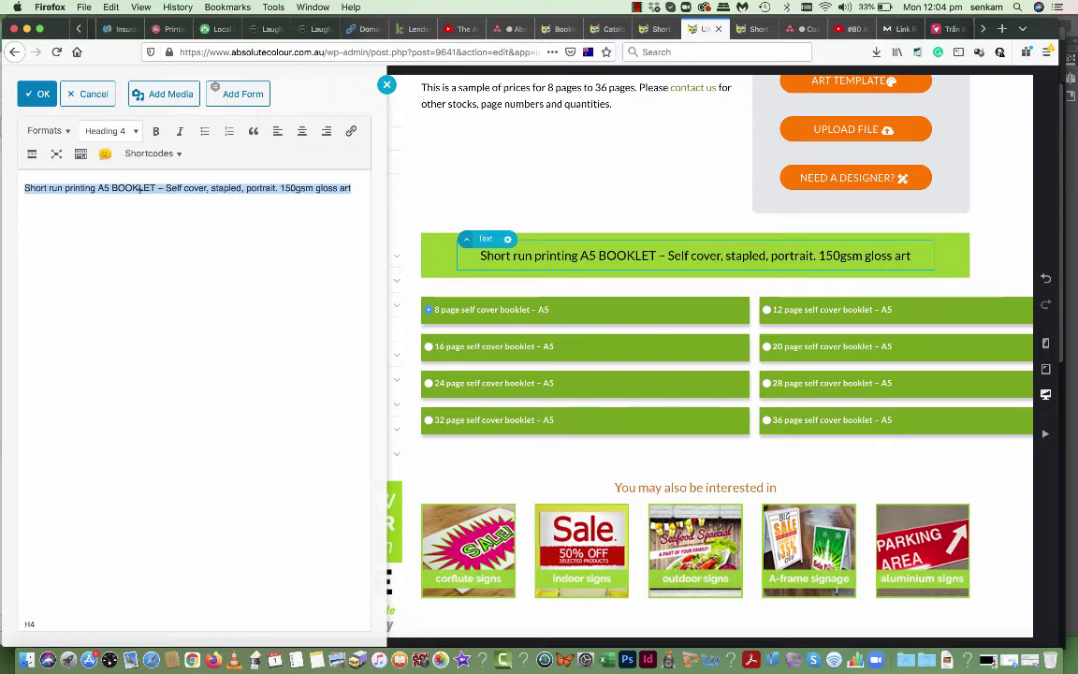
pyautogui.click(42, 105)
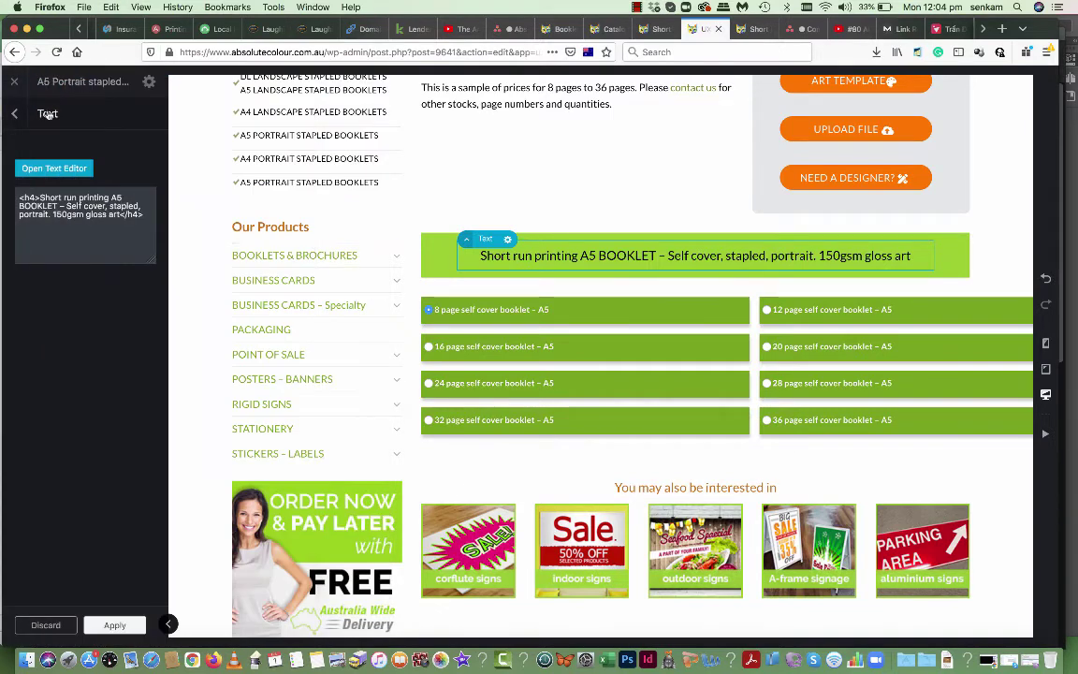
pyautogui.scroll(-3, 620, 598)
# Replace the new banner's THIS IS A SIMPLE BANNER text with the copied booklet heading
pyautogui.click(577, 562)
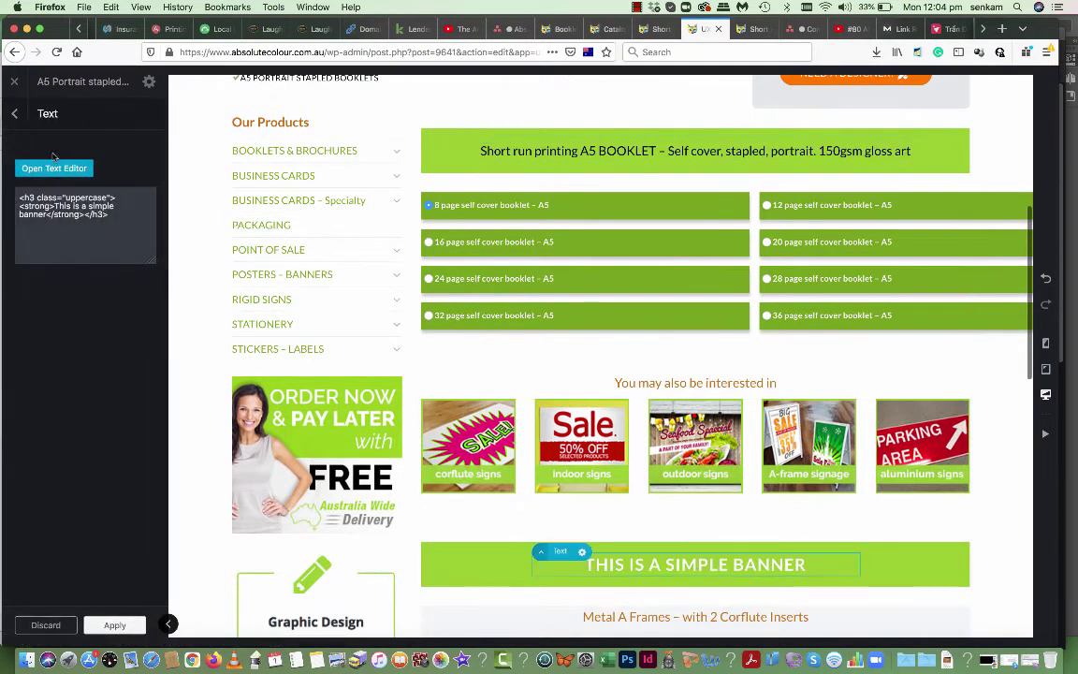
pyautogui.click(54, 167)
pyautogui.hotkey('ctrl', 'a')
pyautogui.press('super+v')
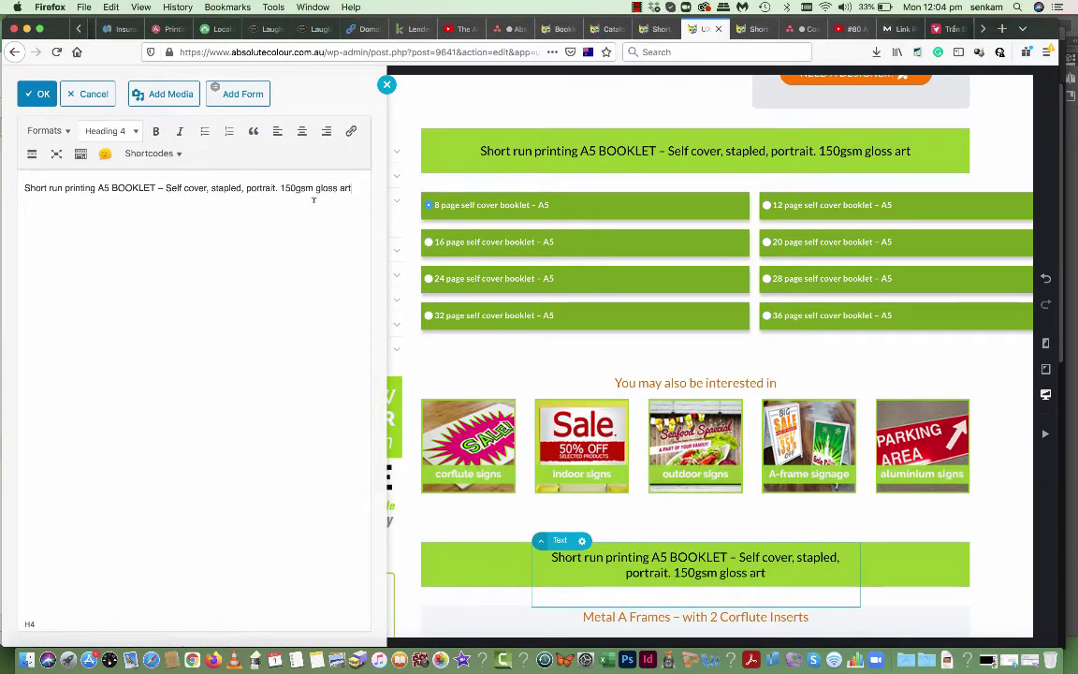
pyautogui.click(580, 586)
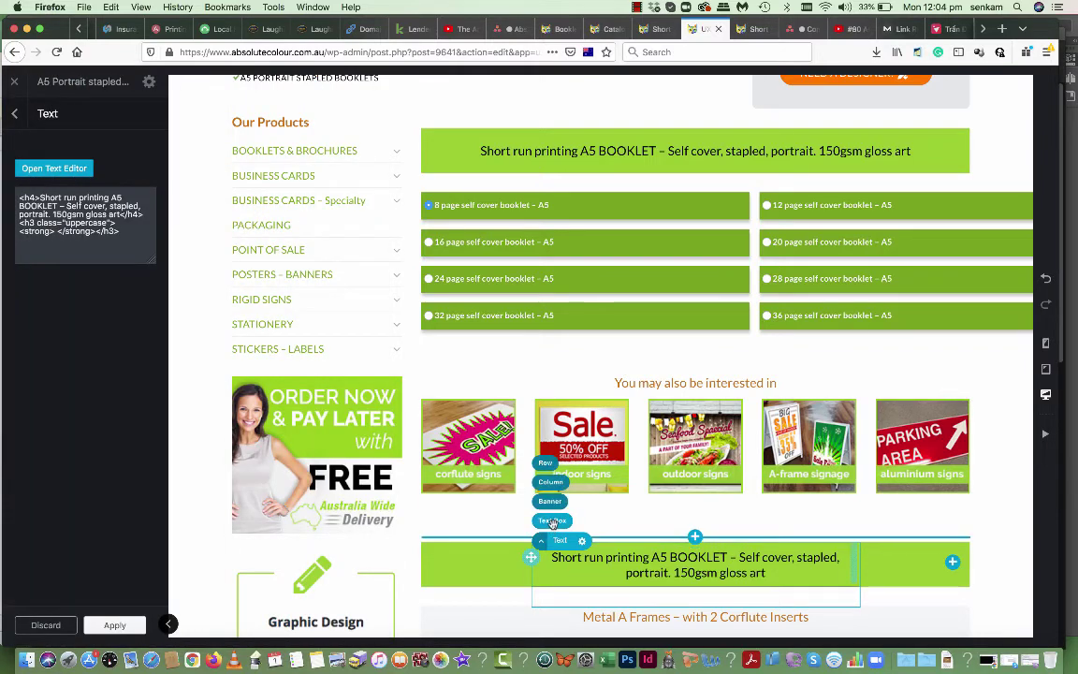
# Stretch the banner's text box width to maximum and apply it
pyautogui.click(552, 521)
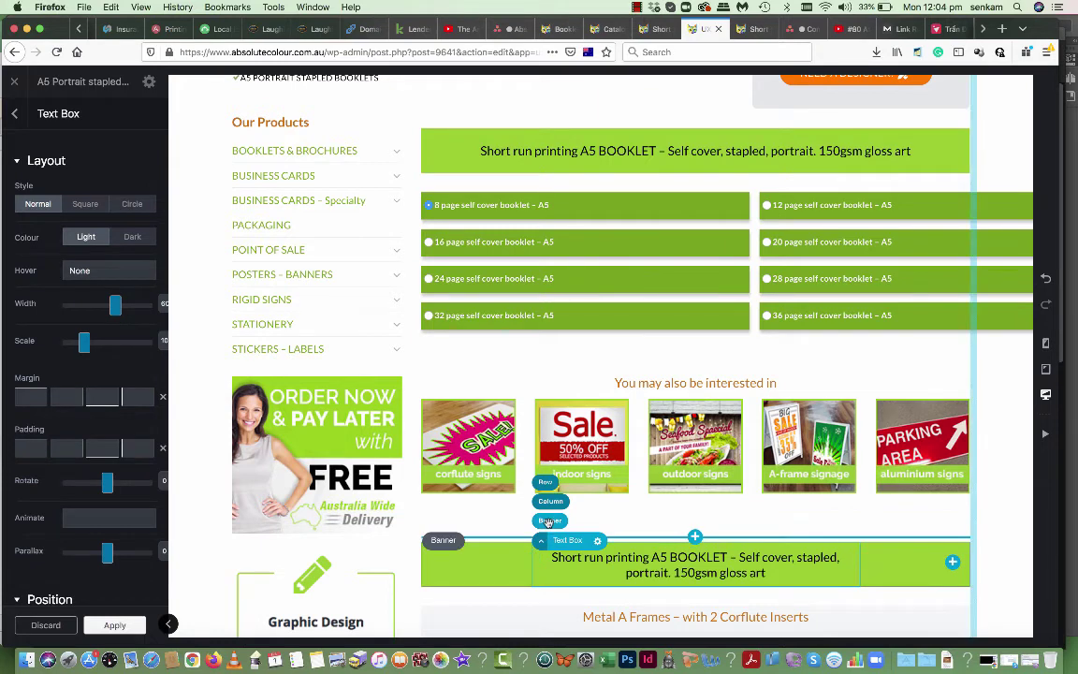
pyautogui.moveTo(115, 305); pyautogui.dragTo(146, 305)
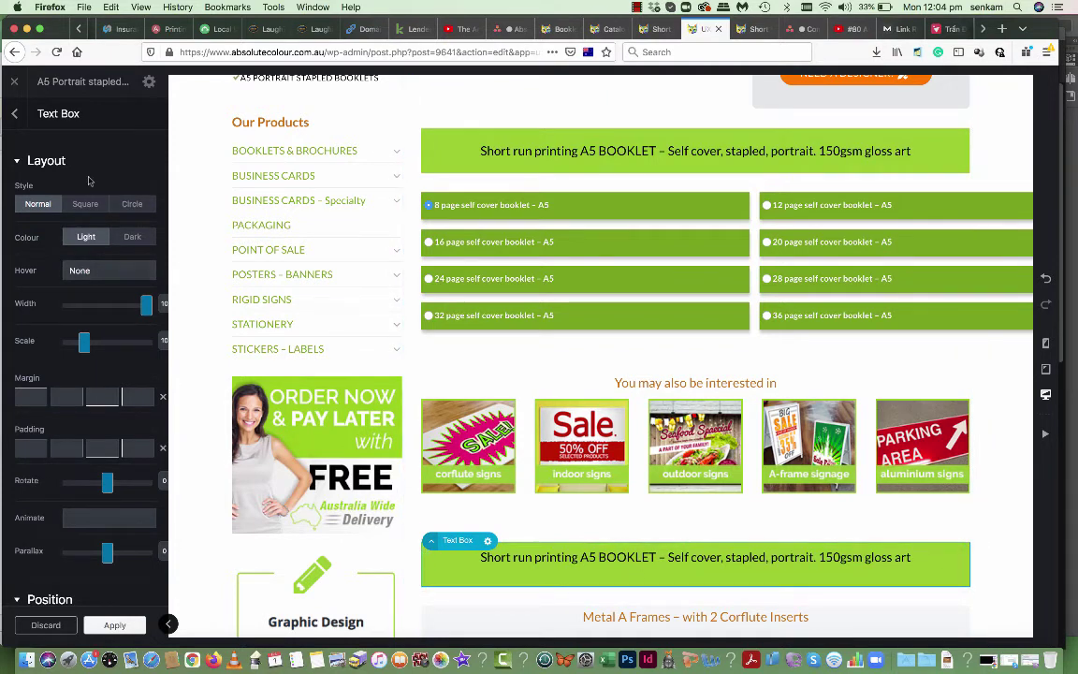
pyautogui.click(115, 625)
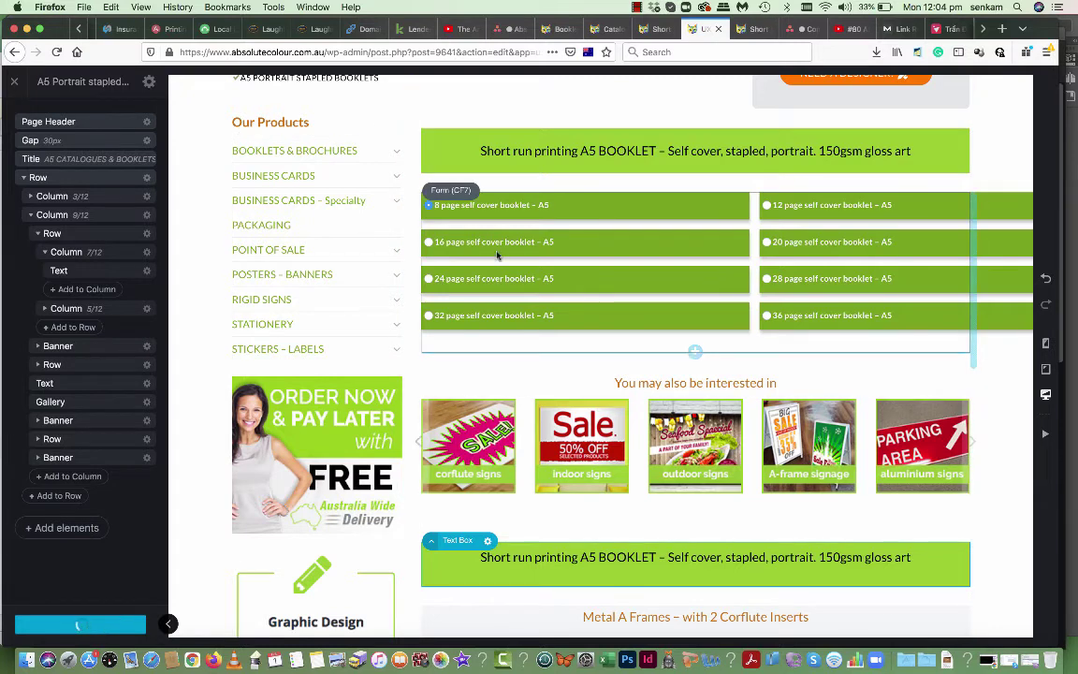
# Delete the original Short run printing booklet heading block
pyautogui.scroll(3, 540, 153)
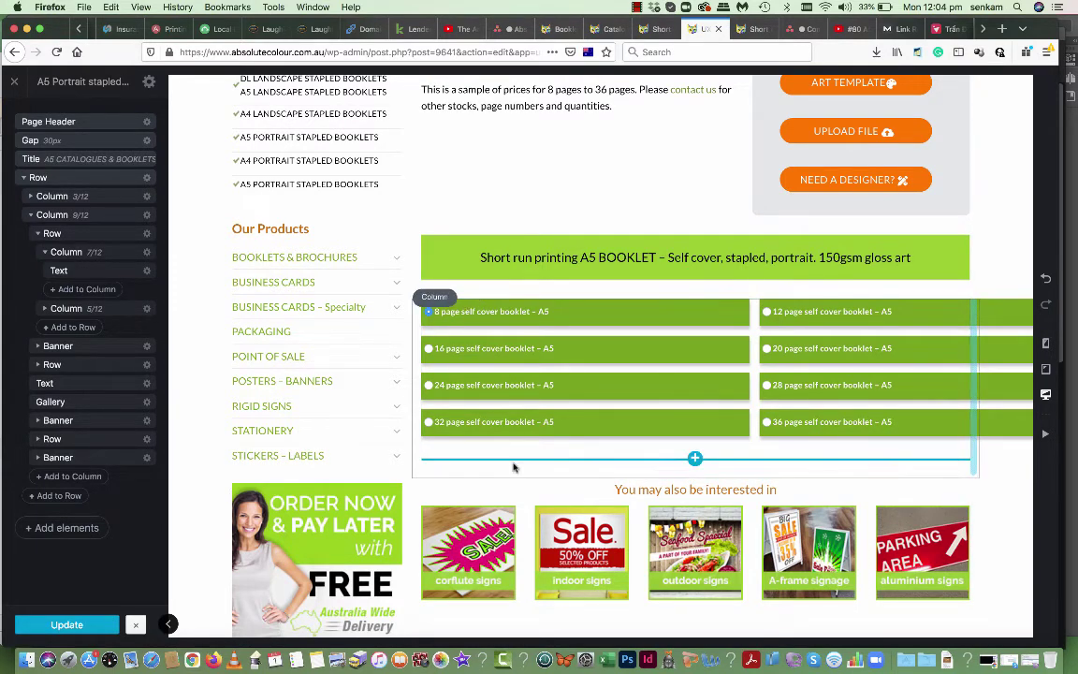
pyautogui.click(502, 260)
pyautogui.click(508, 244)
pyautogui.click(493, 330)
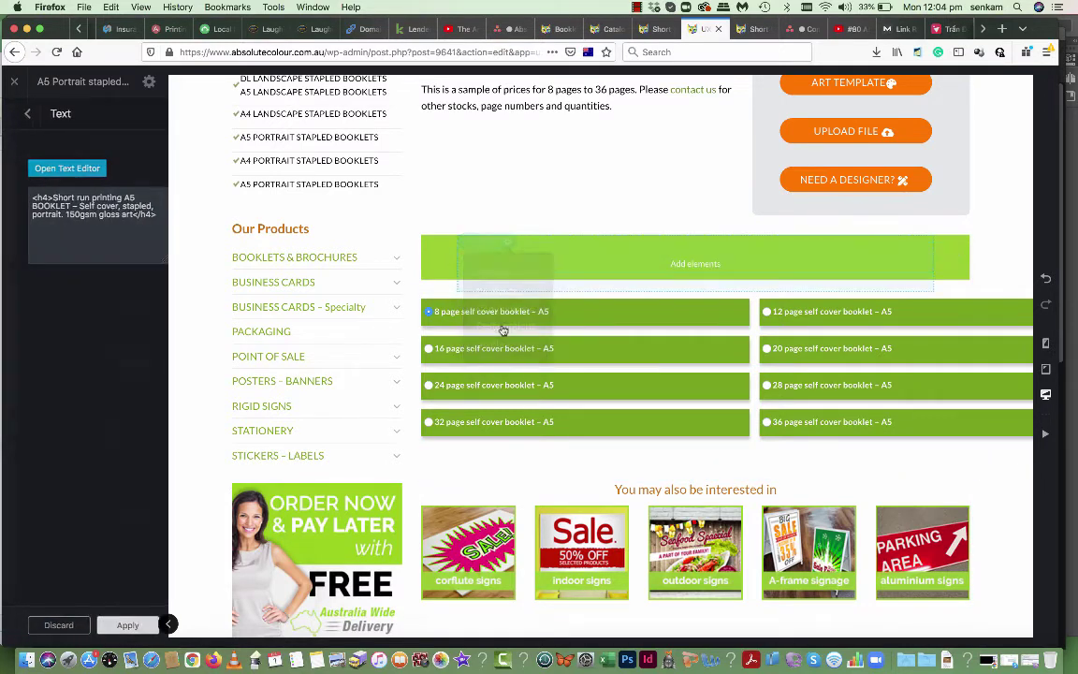
# Delete the now-empty green banner, save the page with Update, and exit UX Builder
pyautogui.click(456, 235)
pyautogui.click(483, 234)
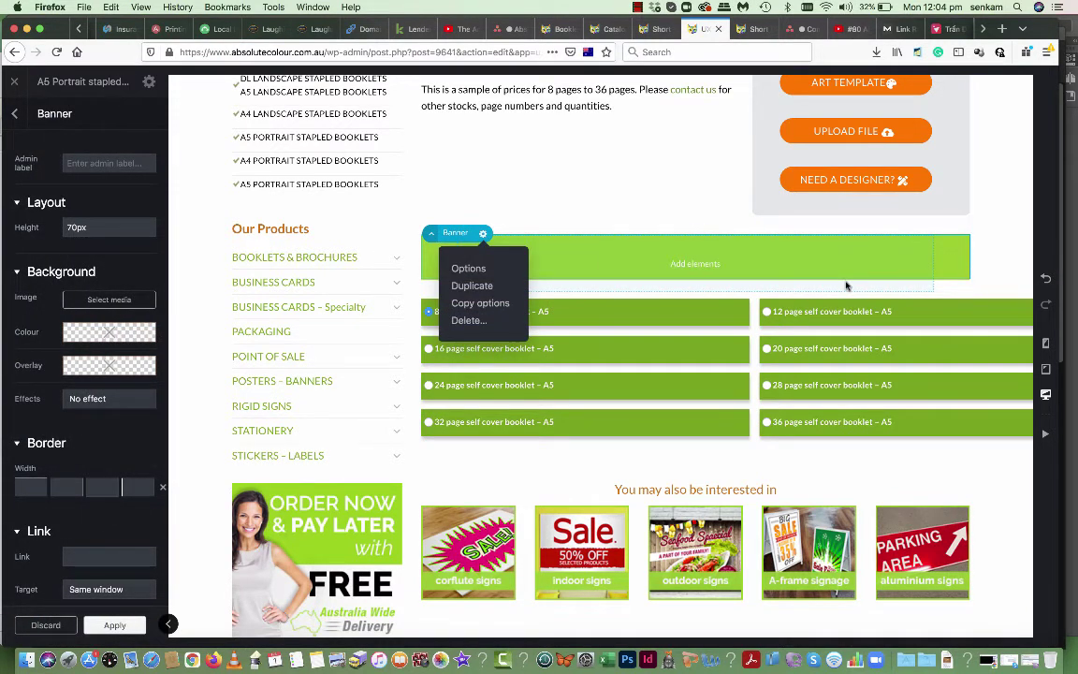
pyautogui.click(618, 274)
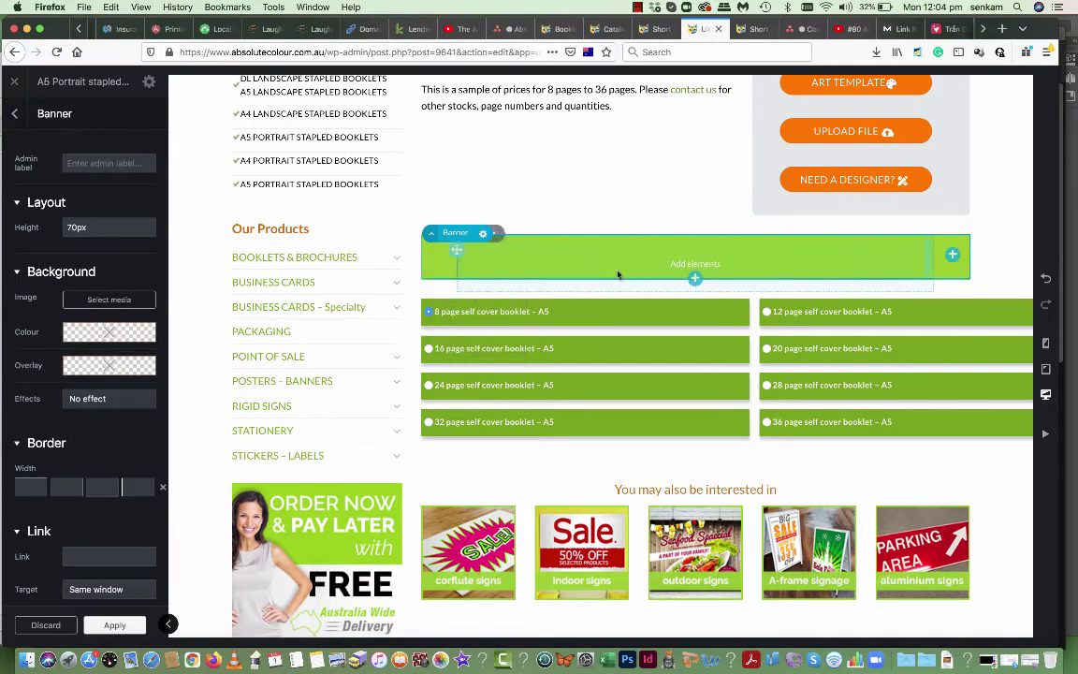
pyautogui.click(484, 236)
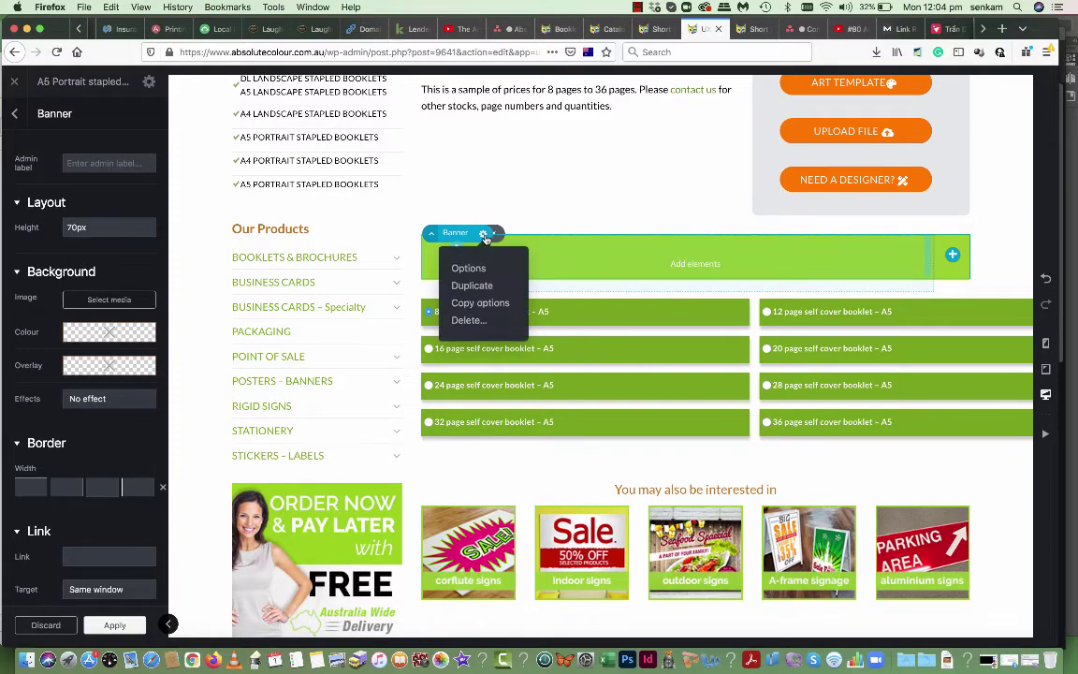
pyautogui.click(467, 321)
pyautogui.scroll(-5, 403, 415)
pyautogui.scroll(-4, 403, 415)
pyautogui.scroll(6, 403, 414)
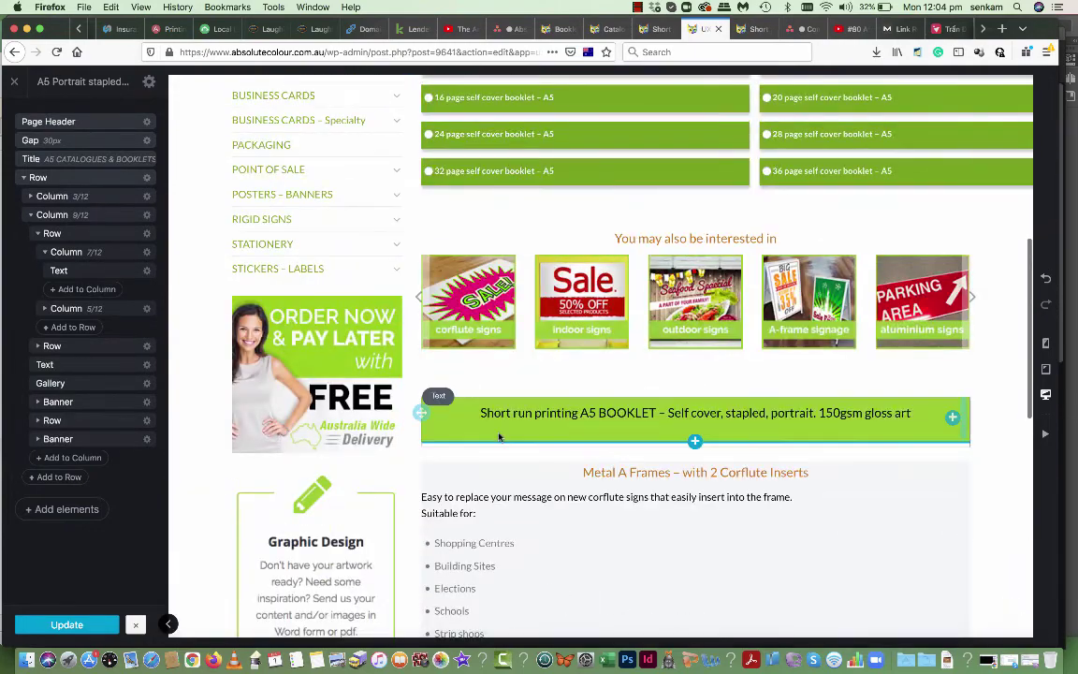
pyautogui.click(86, 625)
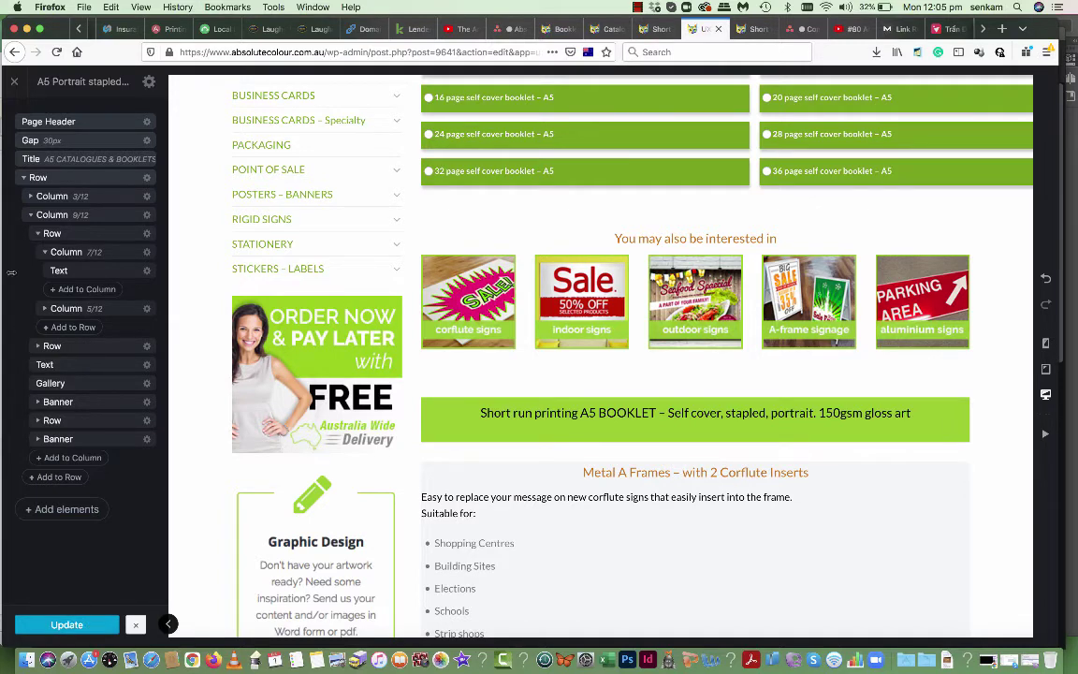
pyautogui.click(17, 84)
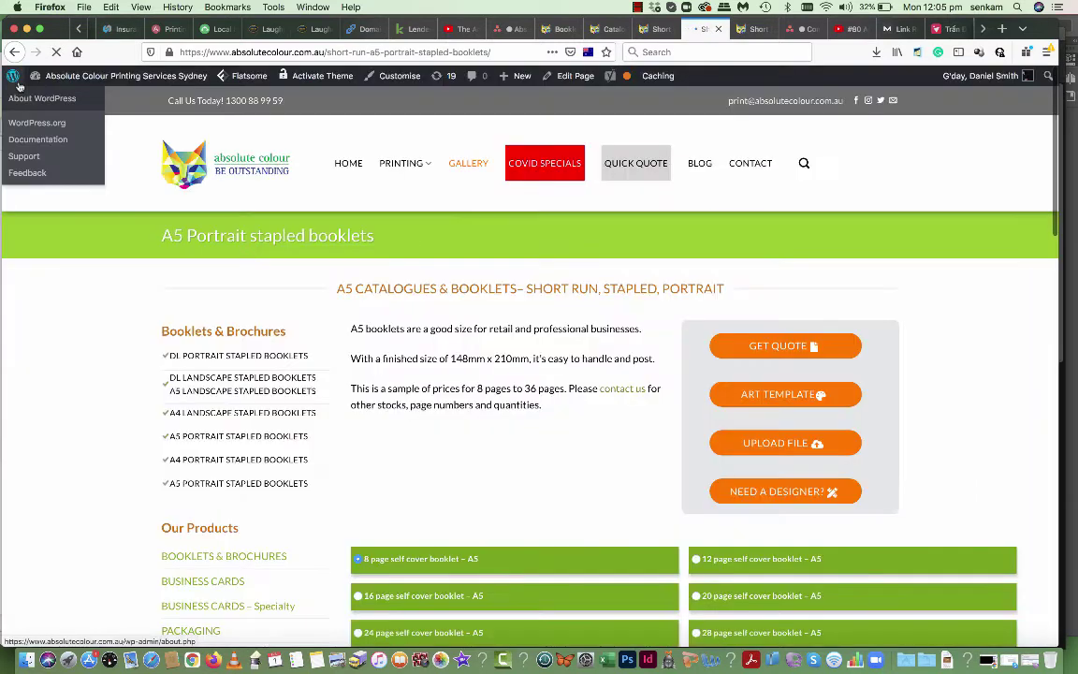
# Scroll through the live booklets page to review the new banner, then back to the top
pyautogui.scroll(-3, 400, 324)
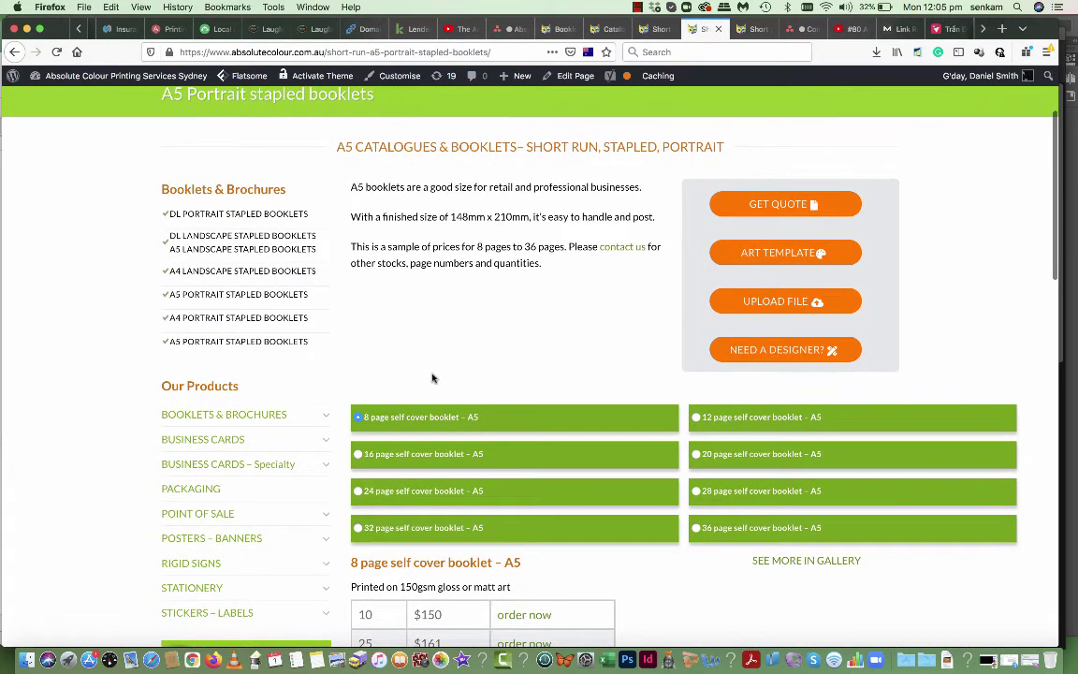
pyautogui.scroll(-1, 427, 377)
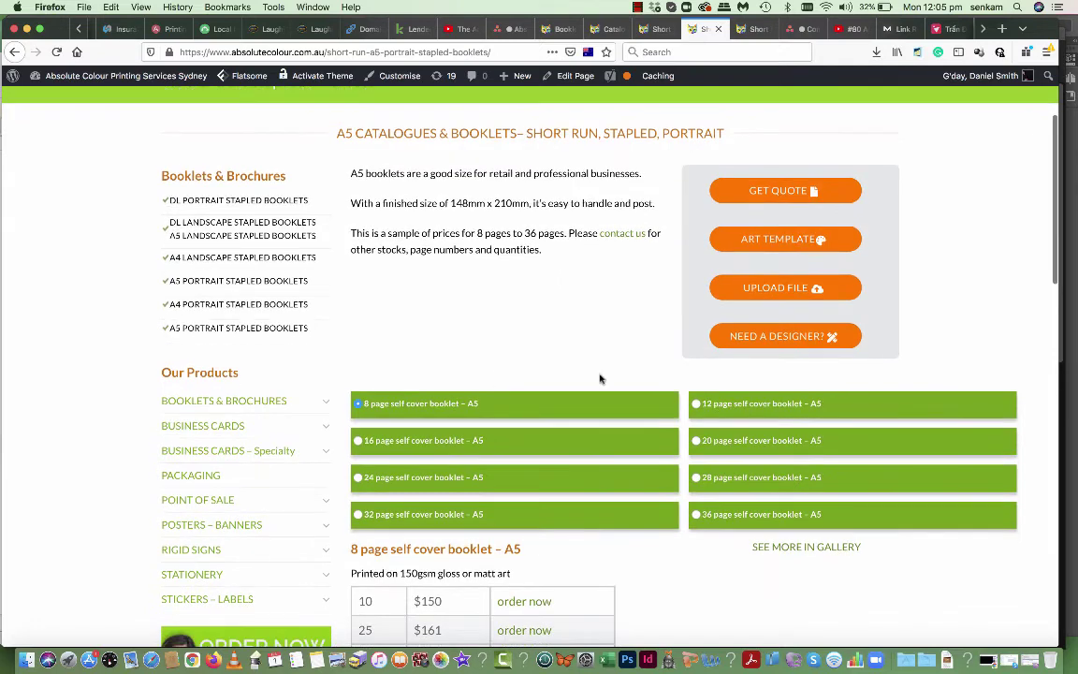
pyautogui.scroll(-3, 522, 380)
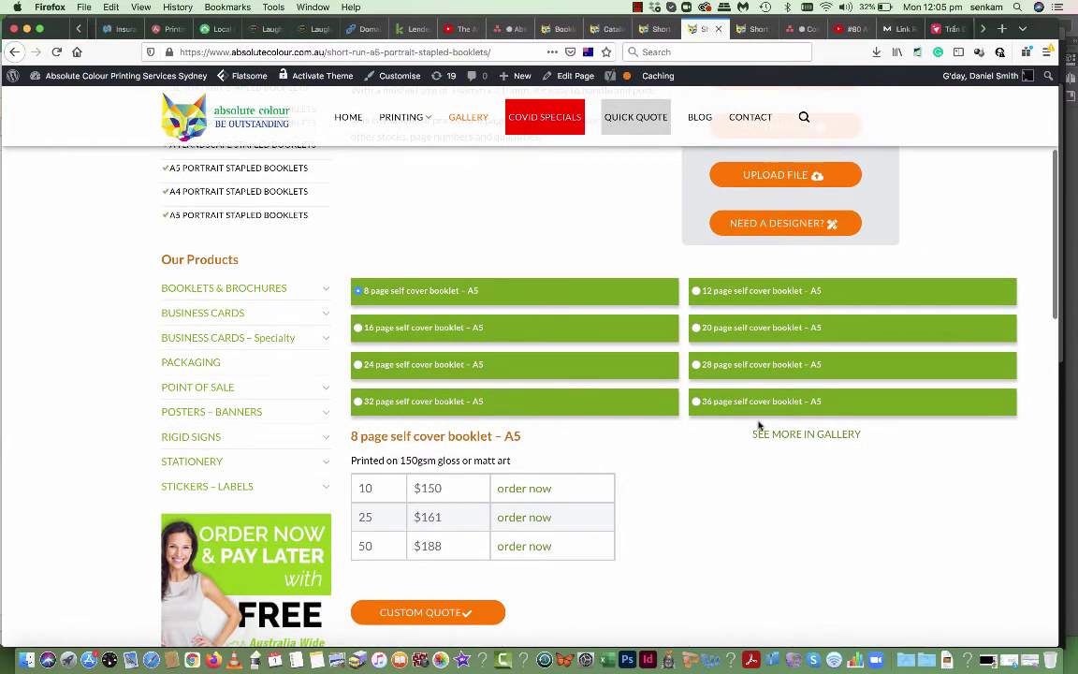
pyautogui.scroll(-2, 611, 416)
pyautogui.scroll(-12, 522, 463)
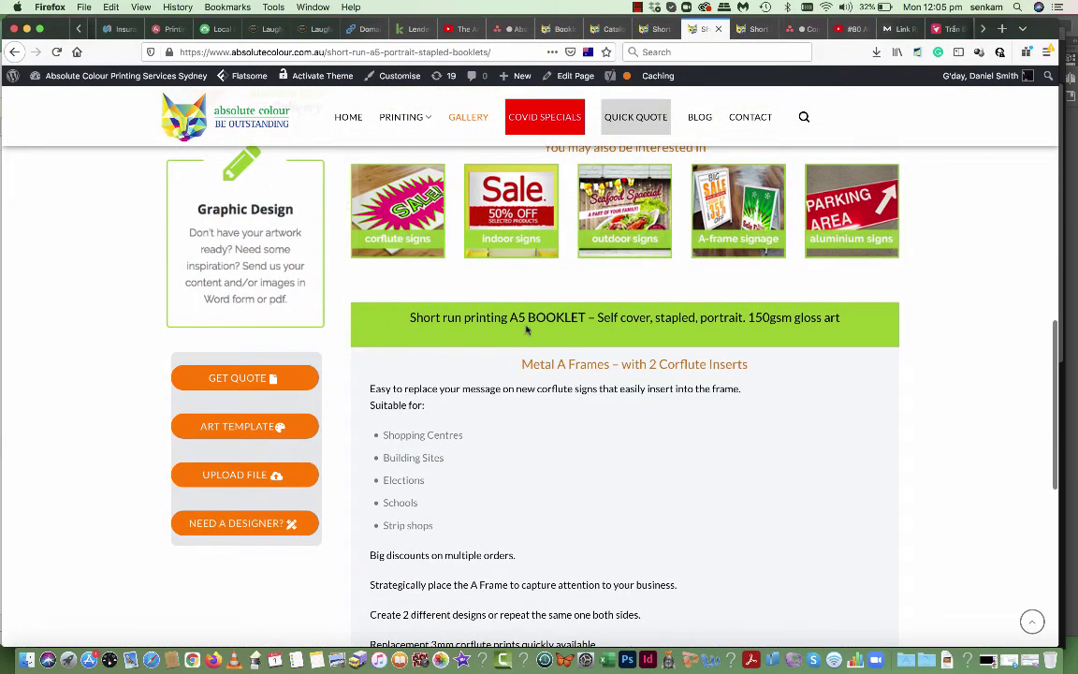
pyautogui.scroll(-9, 592, 332)
pyautogui.scroll(7, 592, 332)
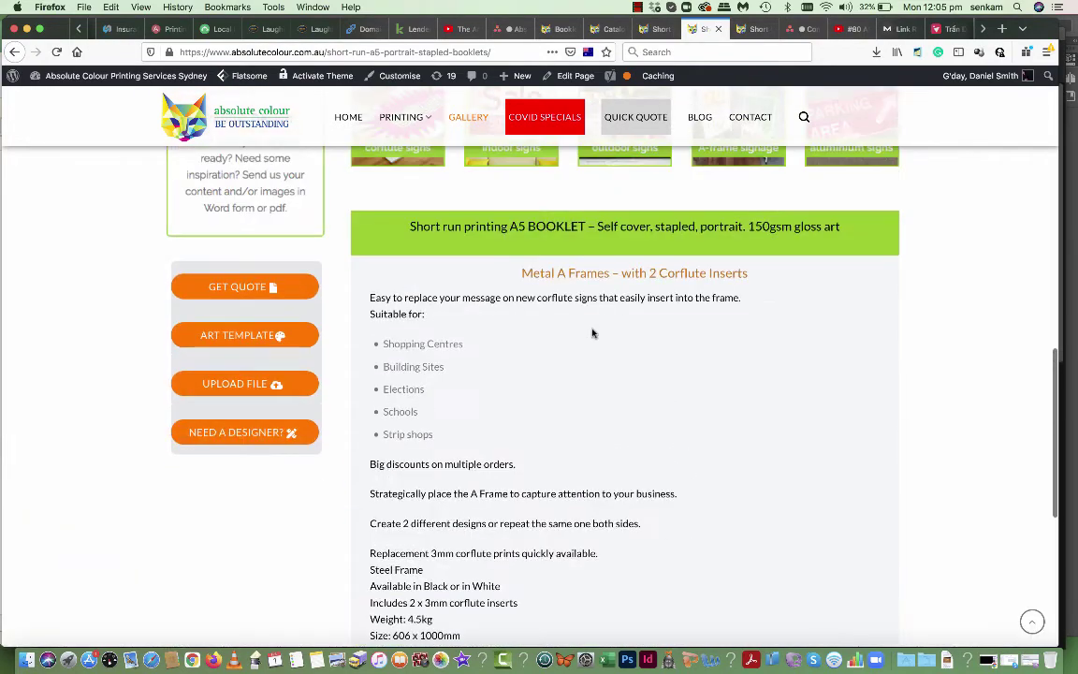
pyautogui.scroll(5, 424, 497)
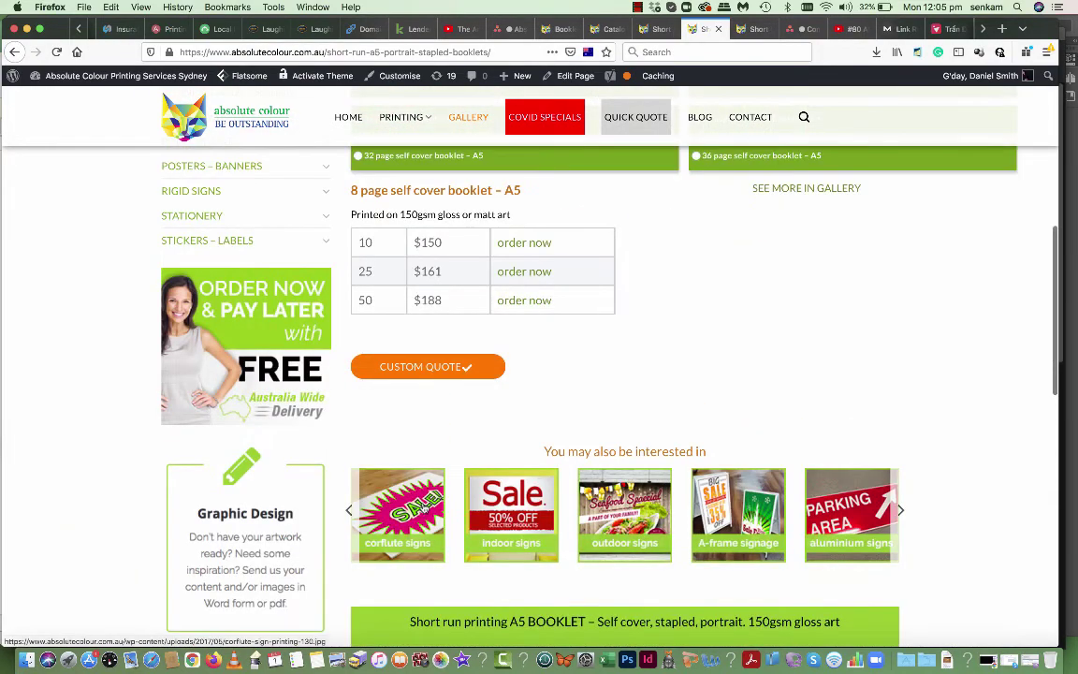
pyautogui.scroll(-1, 424, 498)
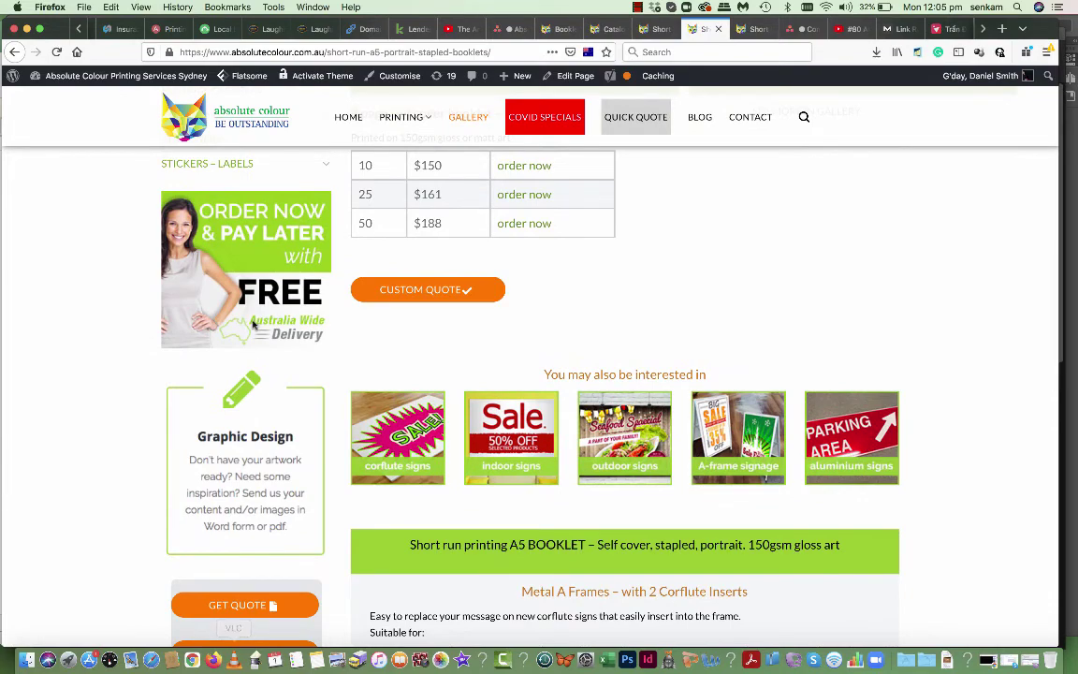
pyautogui.scroll(7, 253, 323)
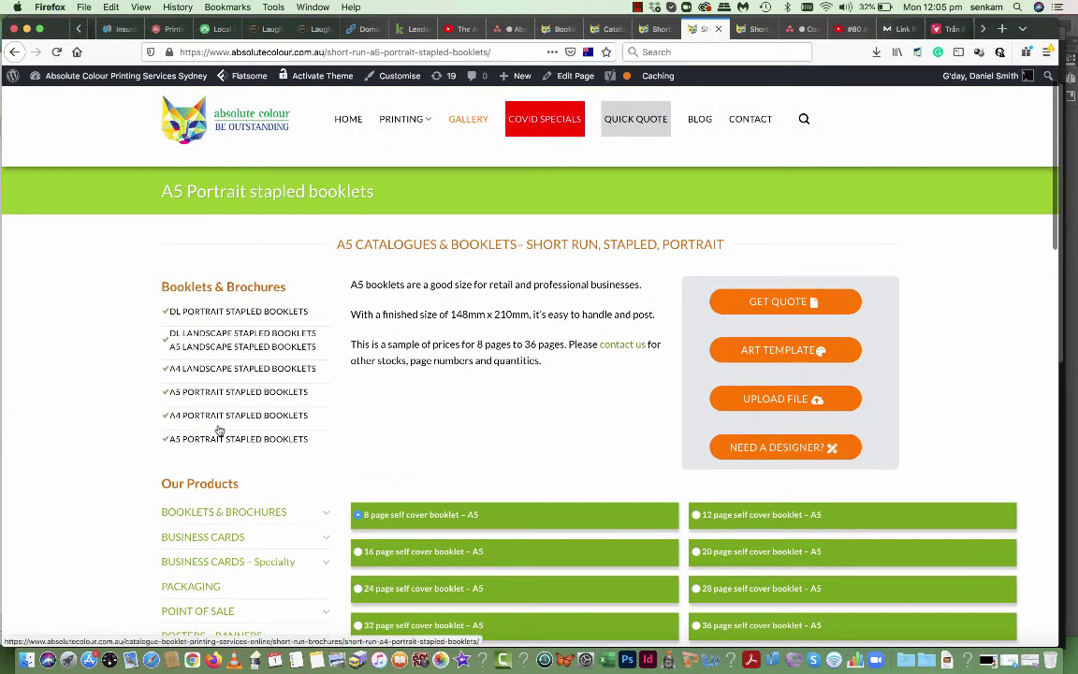
# Reopen the page in UX Builder and open the Booklets & Brochures list in the text editor
pyautogui.moveTo(565, 80)
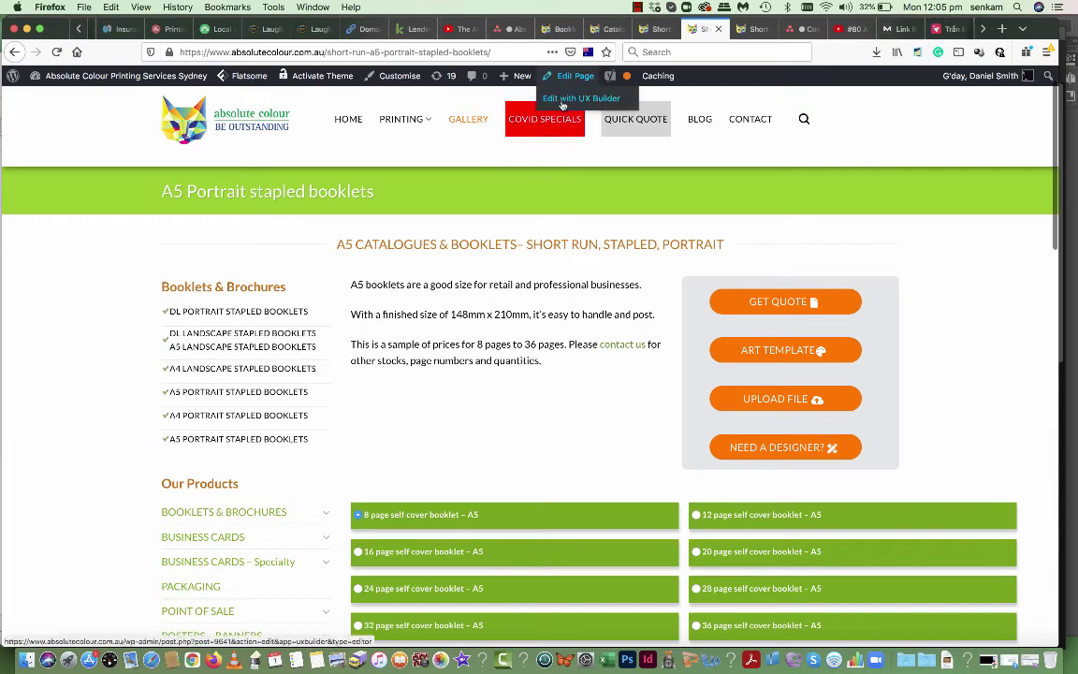
pyautogui.click(562, 105)
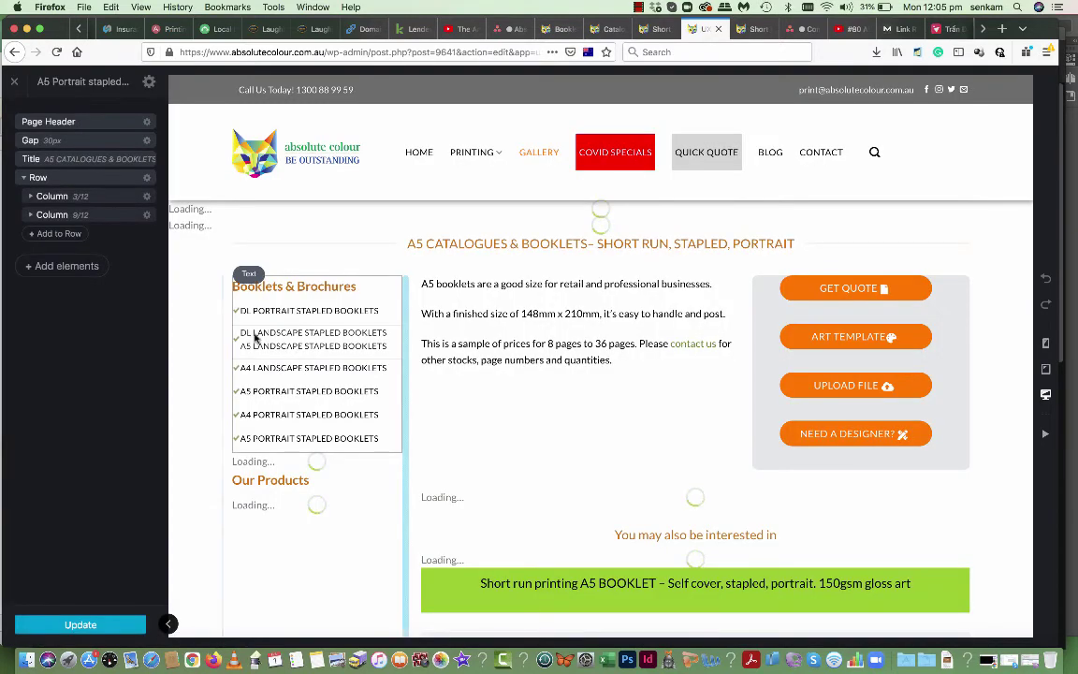
pyautogui.click(268, 339)
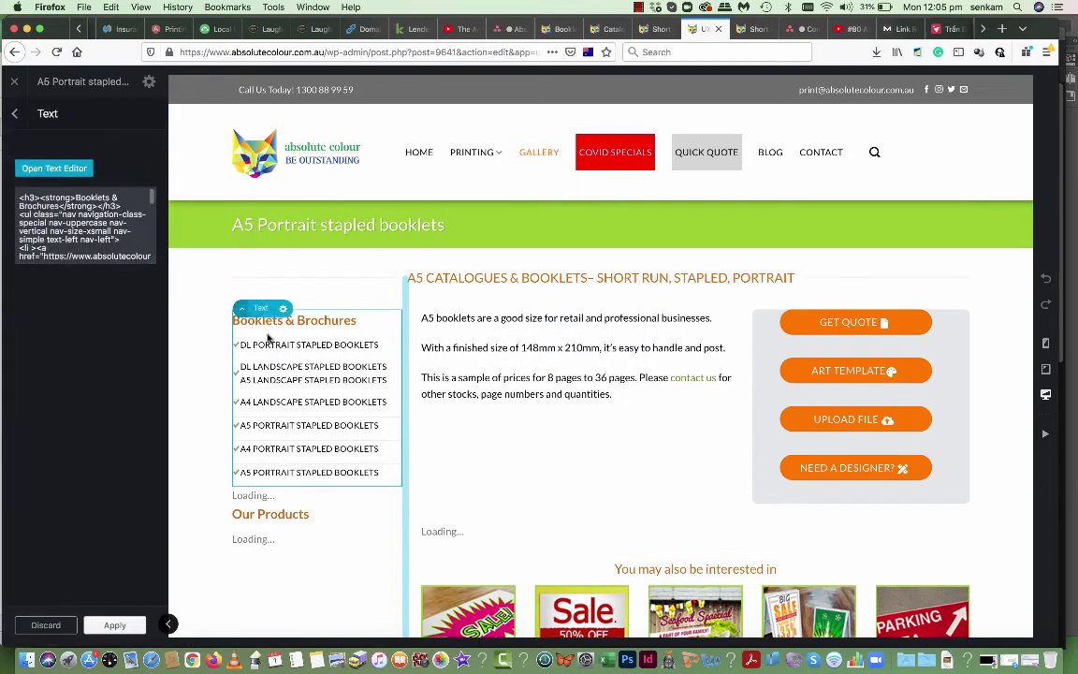
pyautogui.click(62, 172)
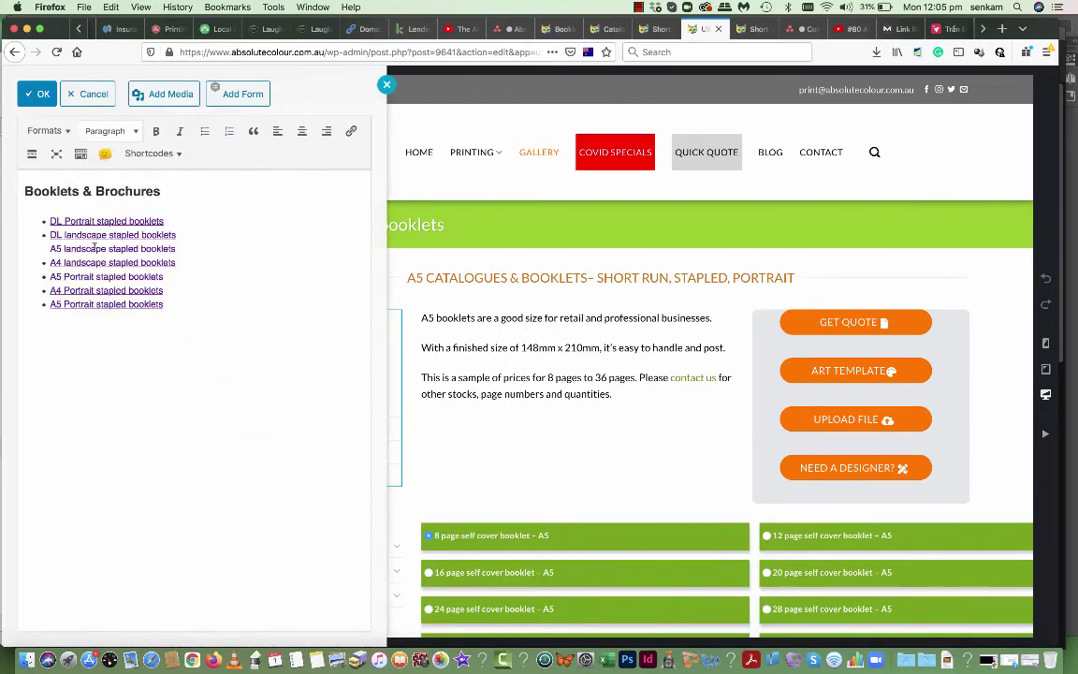
# Set the DL Portrait and DL landscape stapled booklets links to open in a new tab
pyautogui.moveTo(52, 248); pyautogui.dragTo(50, 249)
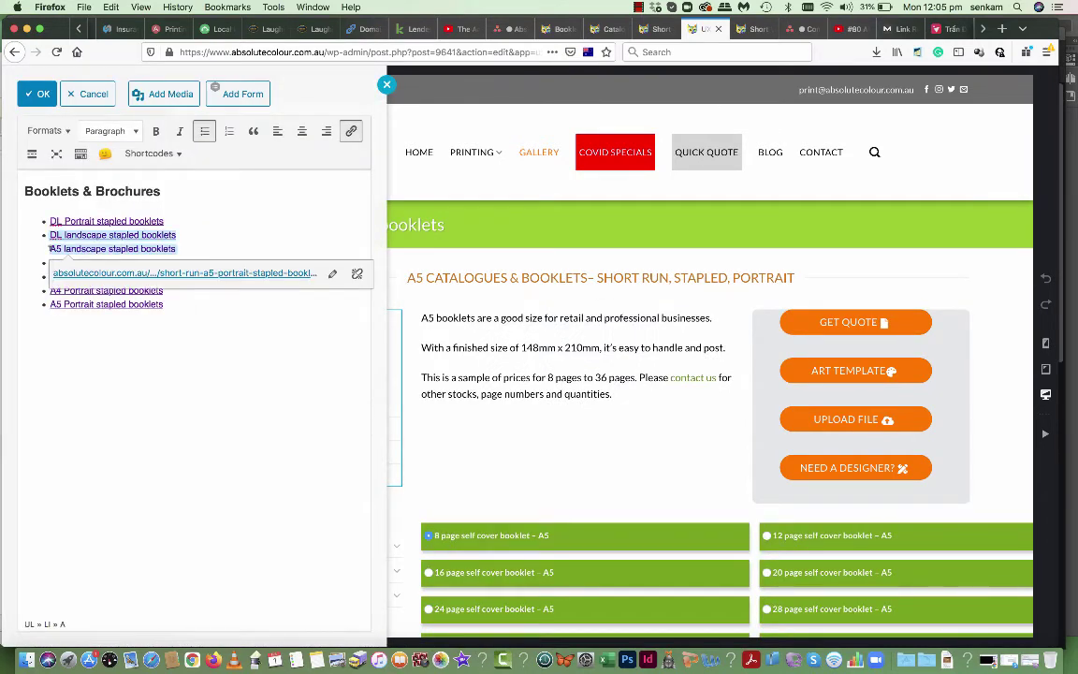
pyautogui.tripleClick(49, 249)
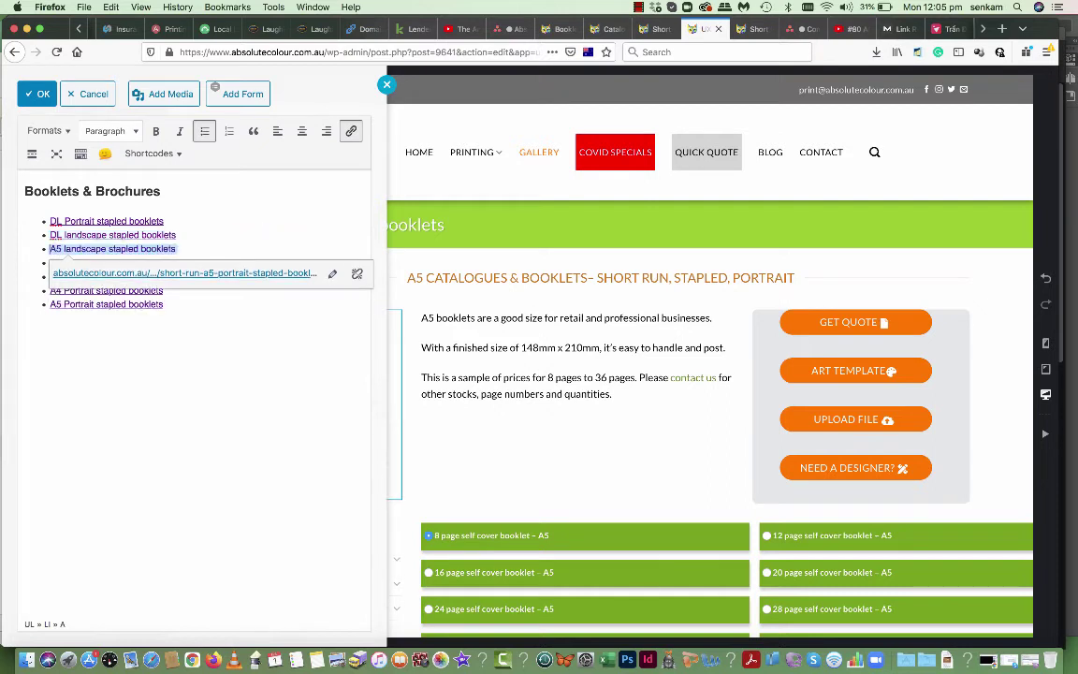
pyautogui.tripleClick(130, 221)
pyautogui.click(330, 247)
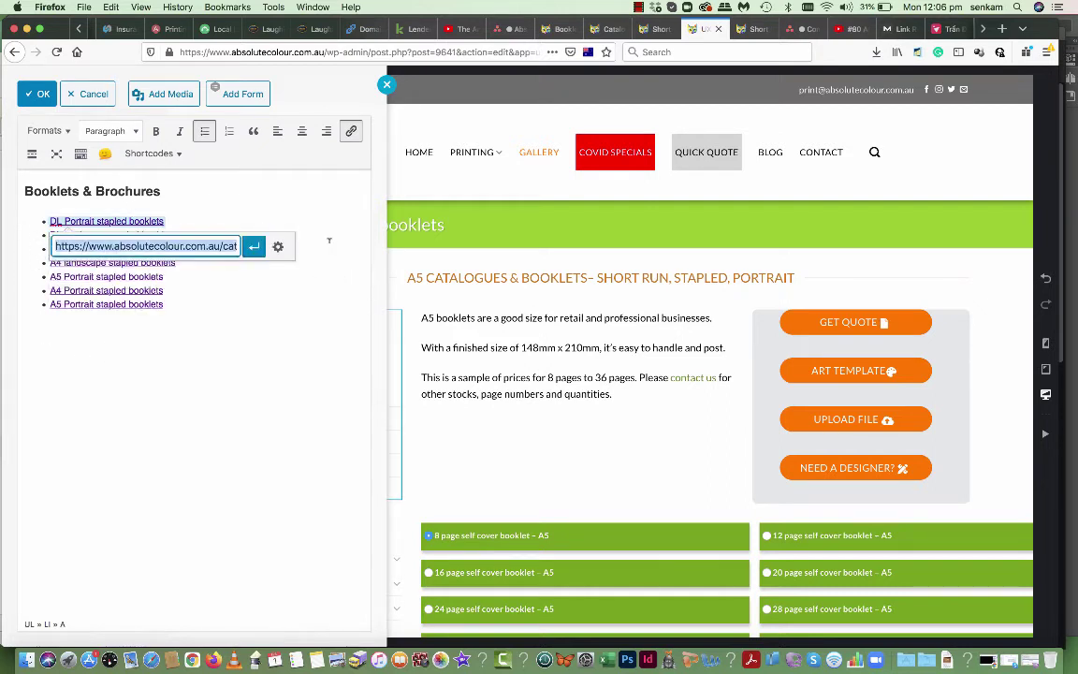
pyautogui.click(280, 248)
pyautogui.click(106, 383)
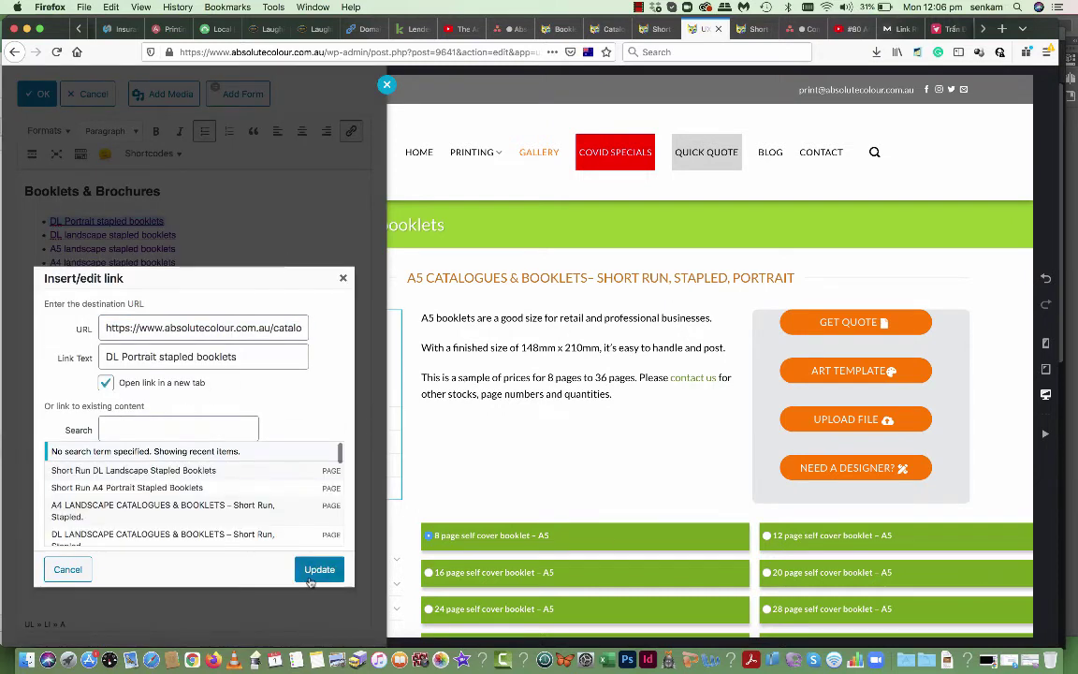
pyautogui.press('Return')
pyautogui.tripleClick(224, 298)
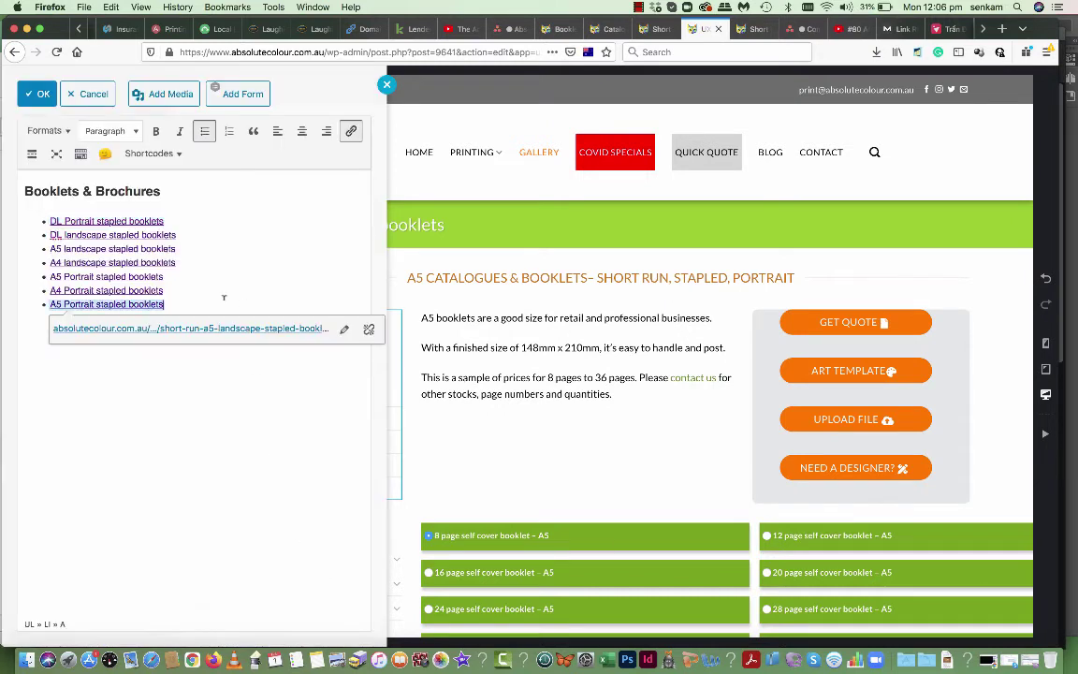
pyautogui.tripleClick(164, 234)
pyautogui.click(329, 260)
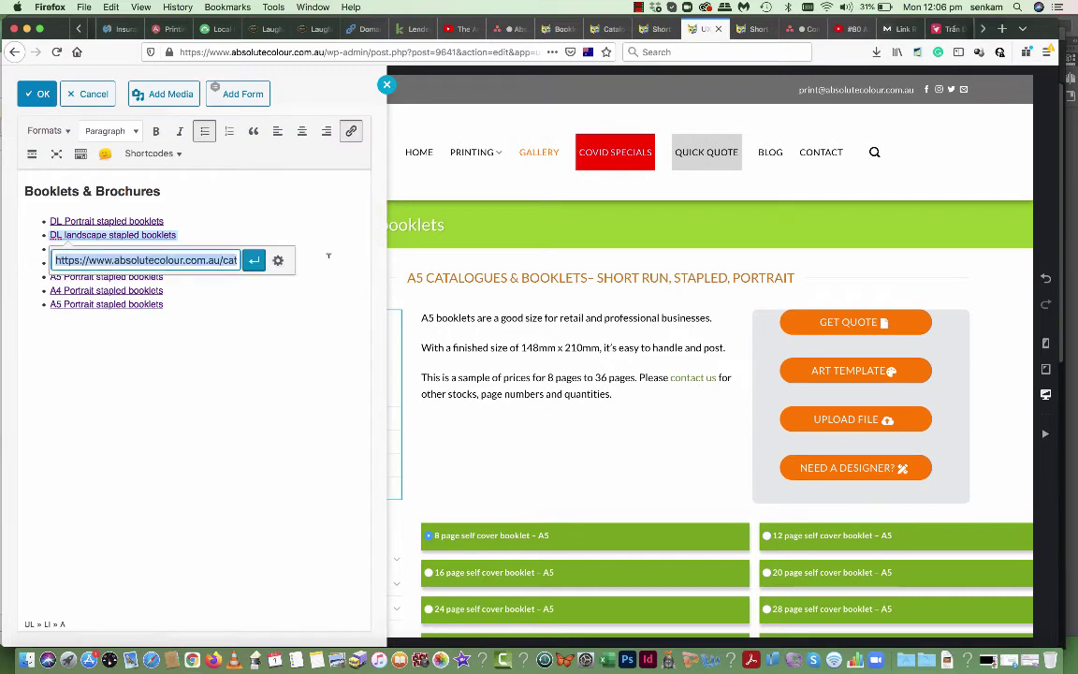
pyautogui.click(278, 262)
pyautogui.click(106, 382)
pyautogui.click(317, 567)
pyautogui.click(185, 305)
# Set the A5 landscape and A4 landscape stapled booklets links to open in a new tab
pyautogui.tripleClick(159, 248)
pyautogui.click(332, 273)
pyautogui.click(279, 274)
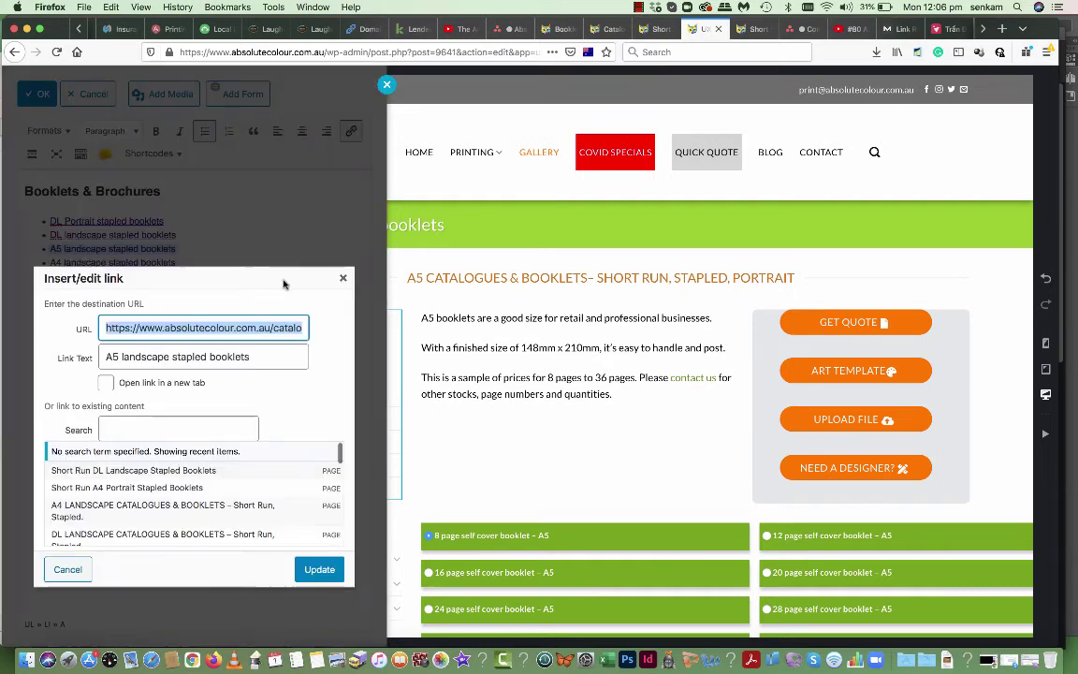
pyautogui.click(105, 382)
pyautogui.click(308, 568)
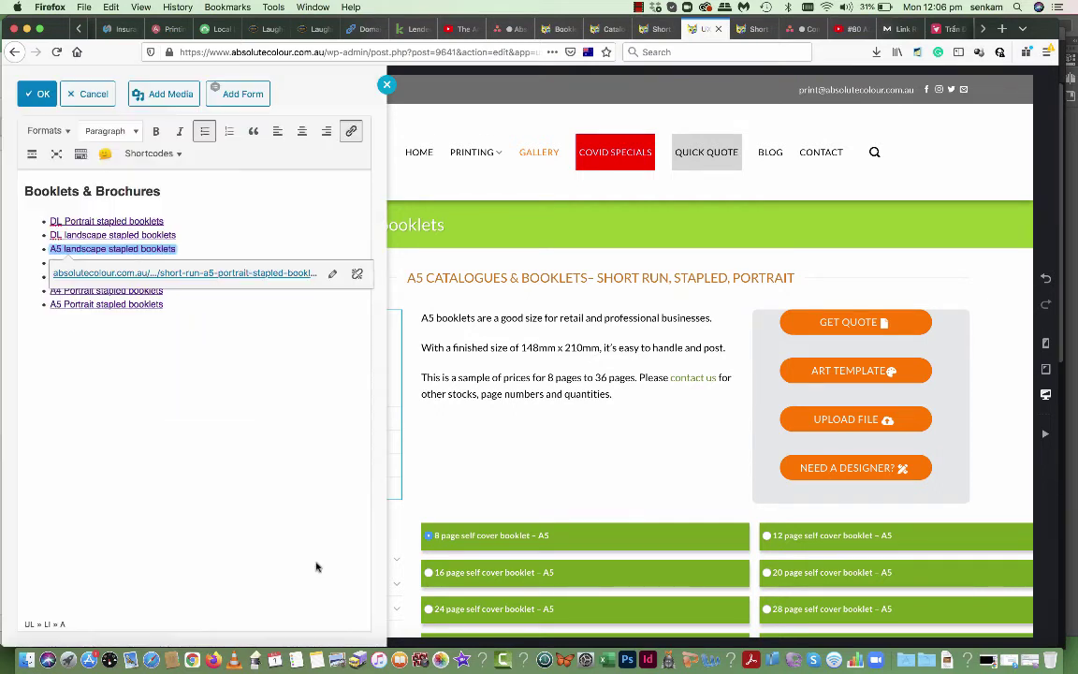
pyautogui.tripleClick(157, 263)
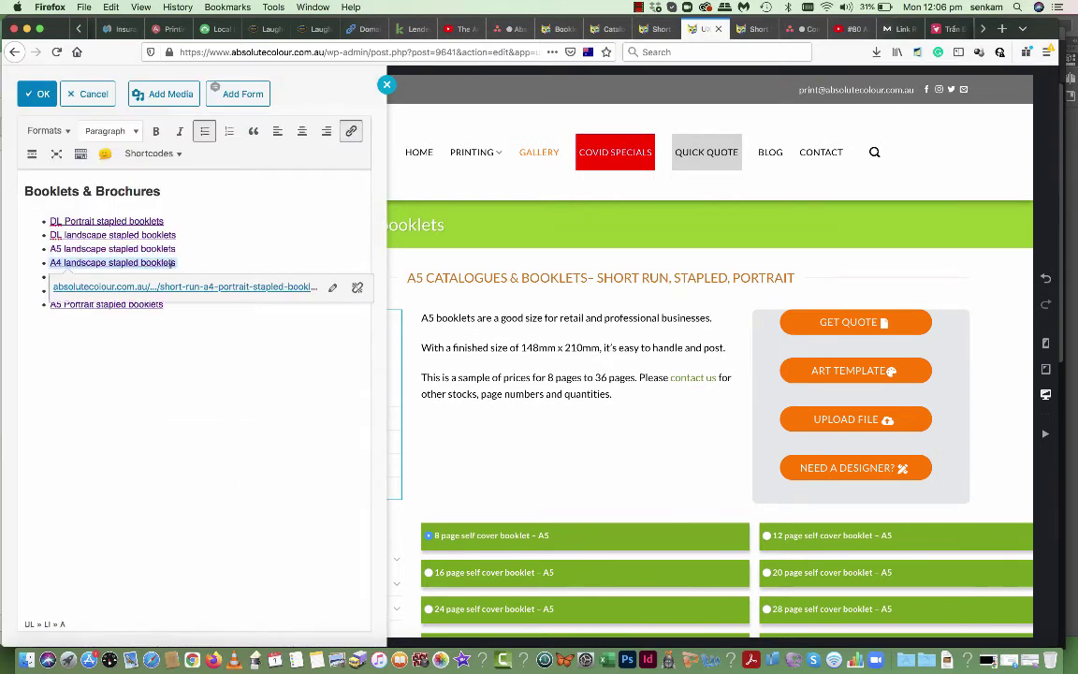
pyautogui.click(330, 283)
pyautogui.click(278, 288)
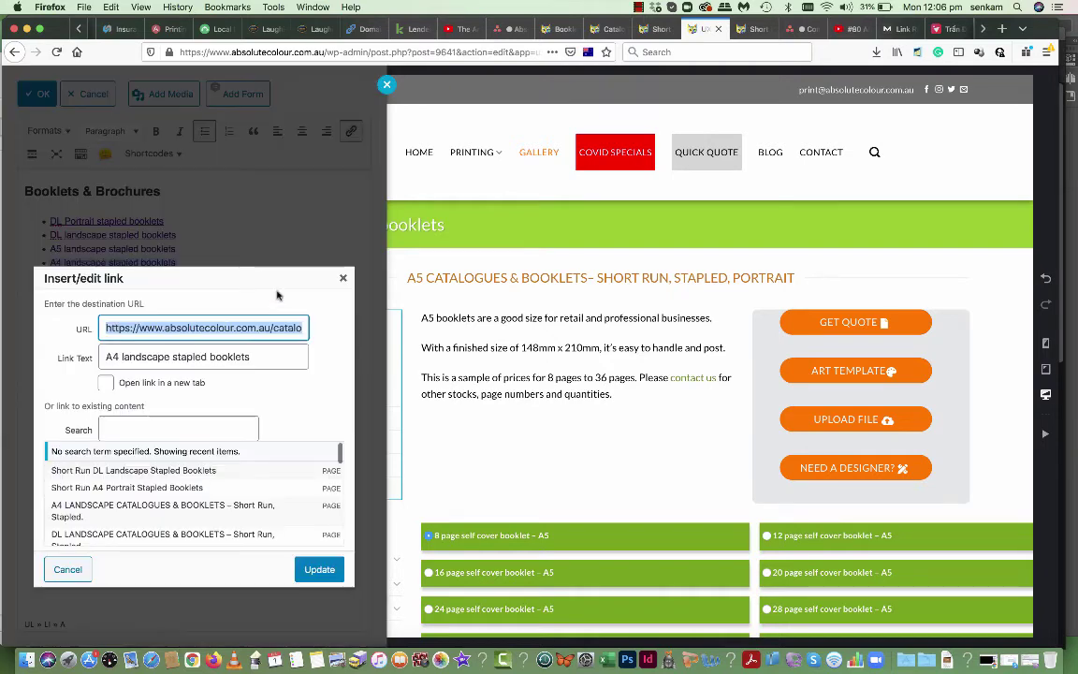
pyautogui.click(106, 383)
pyautogui.click(313, 568)
pyautogui.click(226, 393)
# Set the A5 Portrait, A4 Portrait and last A5 Portrait stapled booklets links to open in new tabs
pyautogui.tripleClick(156, 275)
pyautogui.click(329, 295)
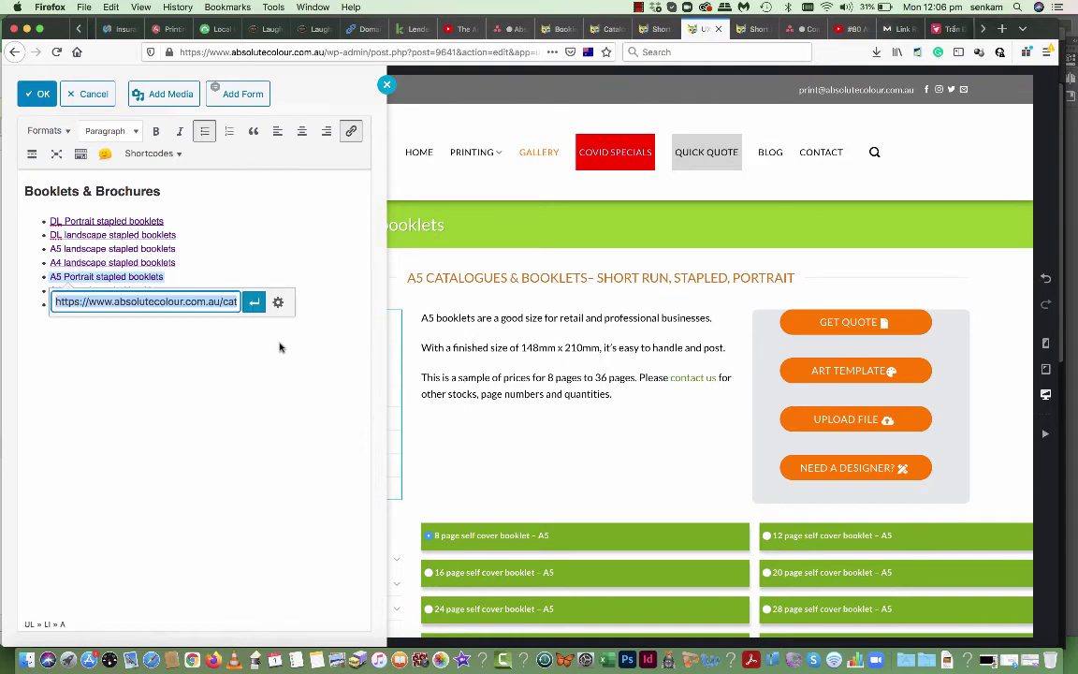
pyautogui.click(278, 303)
pyautogui.click(106, 383)
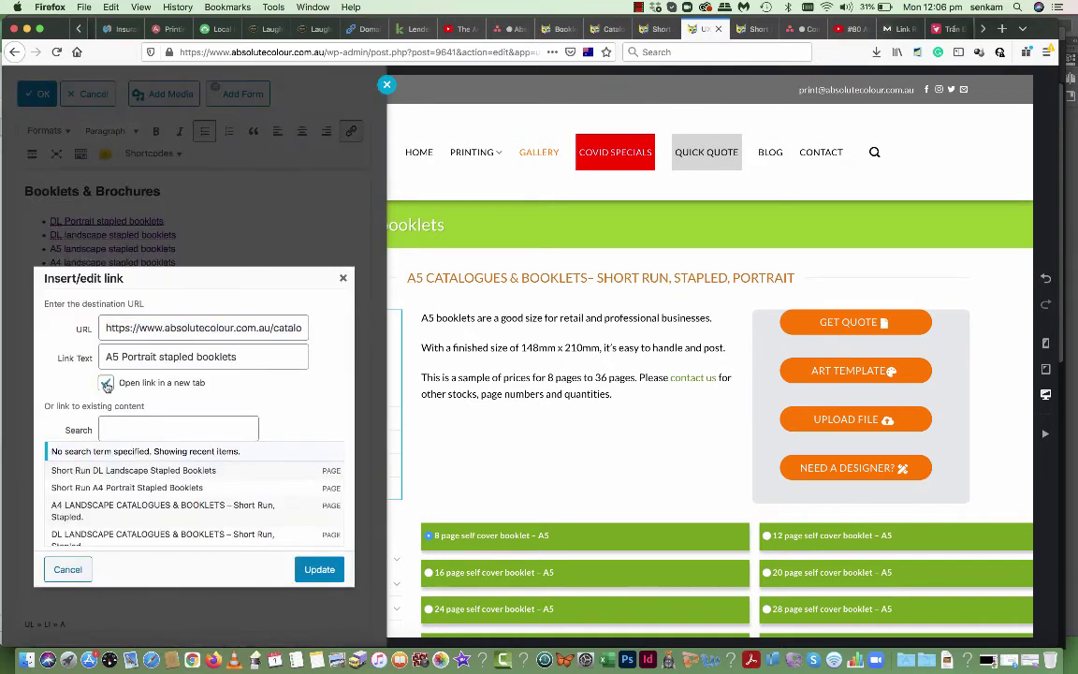
pyautogui.click(313, 569)
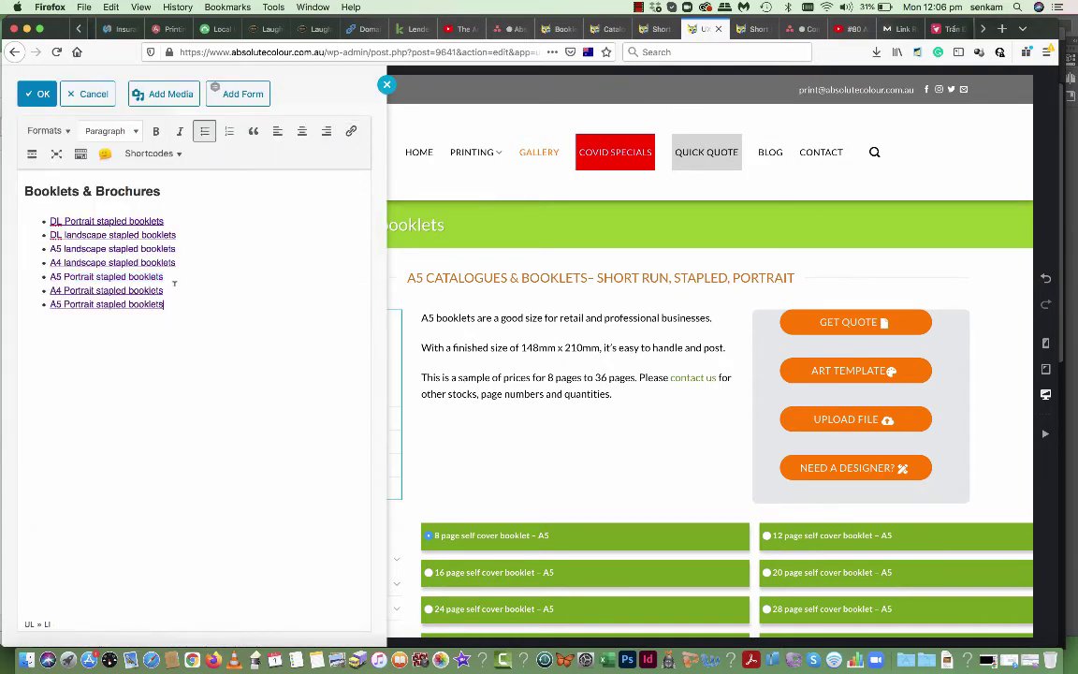
pyautogui.tripleClick(108, 291)
pyautogui.click(345, 315)
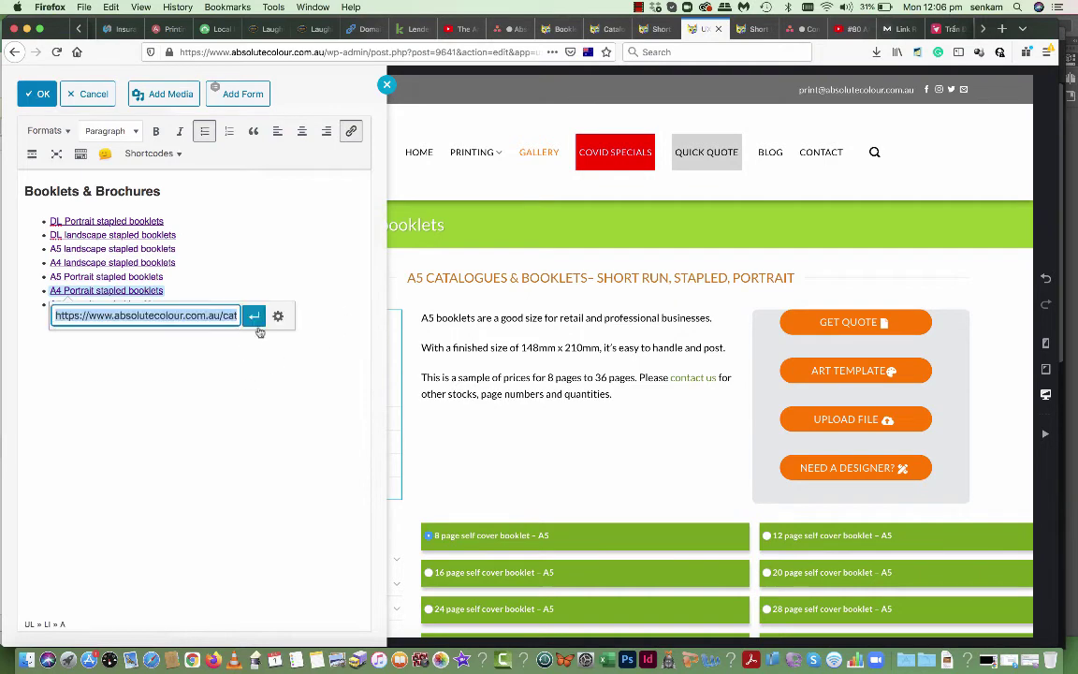
pyautogui.click(277, 317)
pyautogui.click(106, 382)
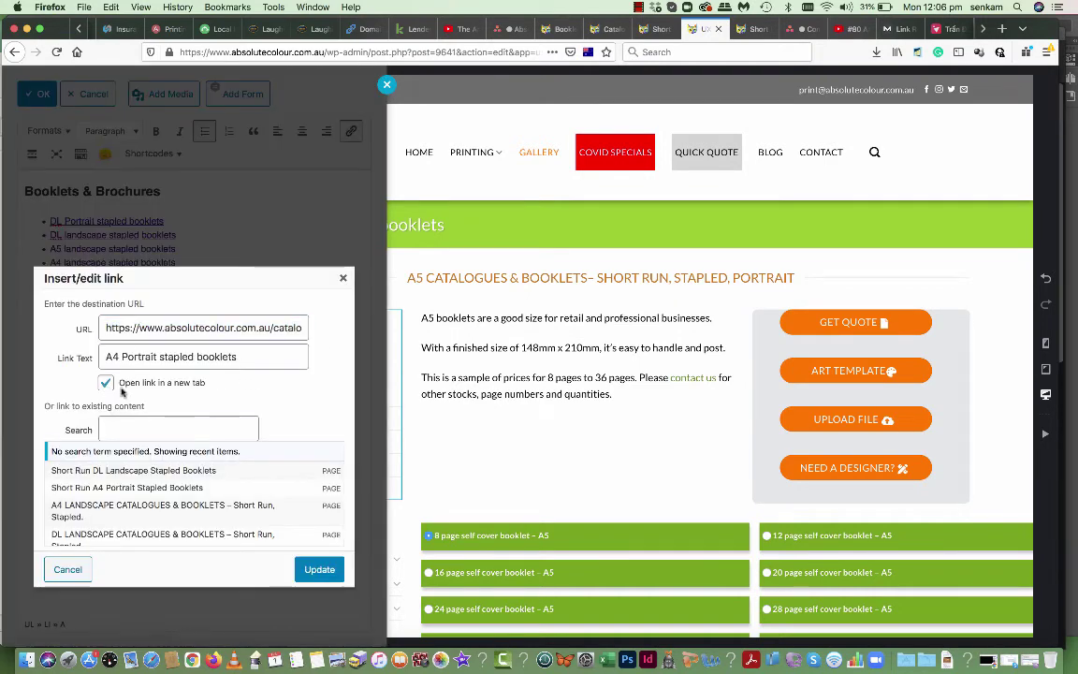
pyautogui.click(319, 569)
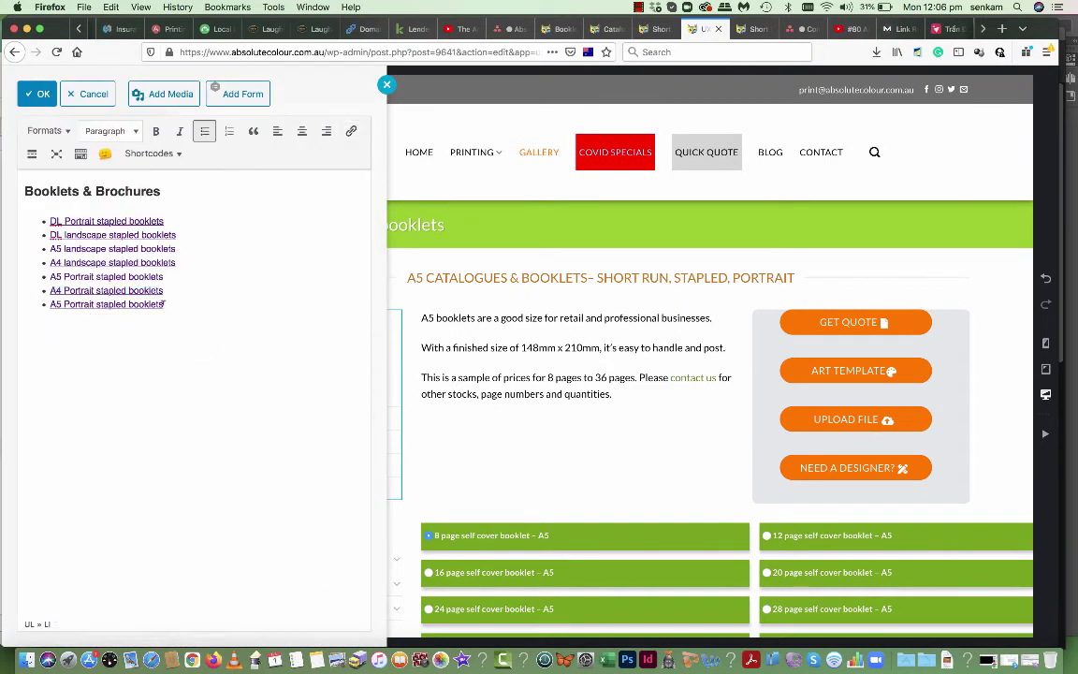
pyautogui.click(163, 300)
pyautogui.click(341, 328)
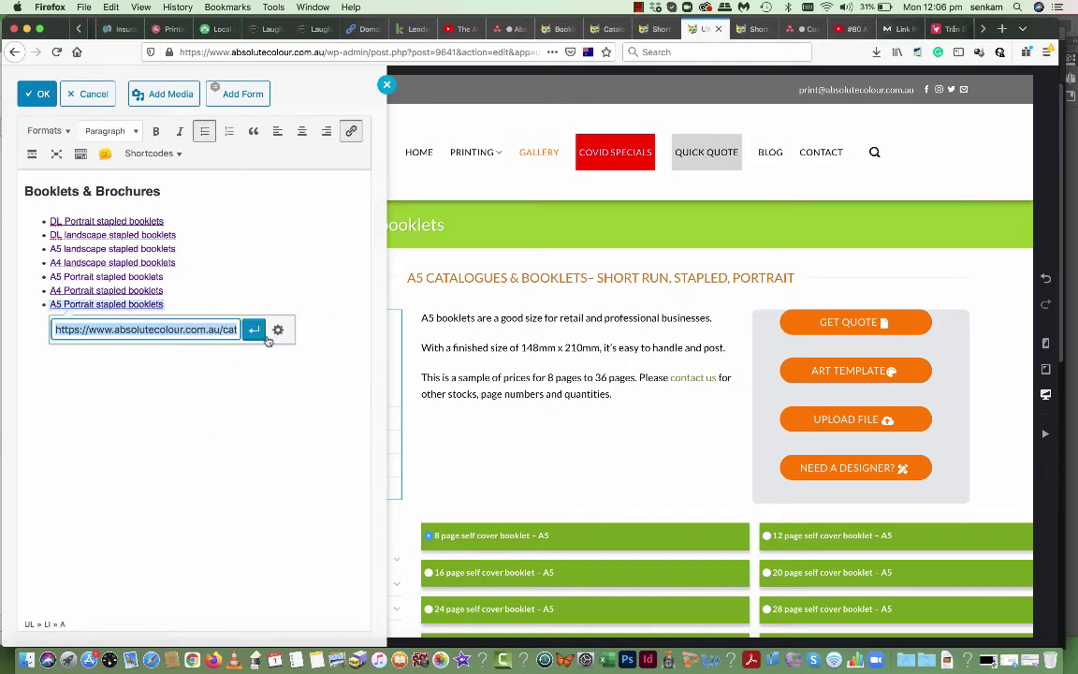
pyautogui.click(273, 334)
pyautogui.click(106, 382)
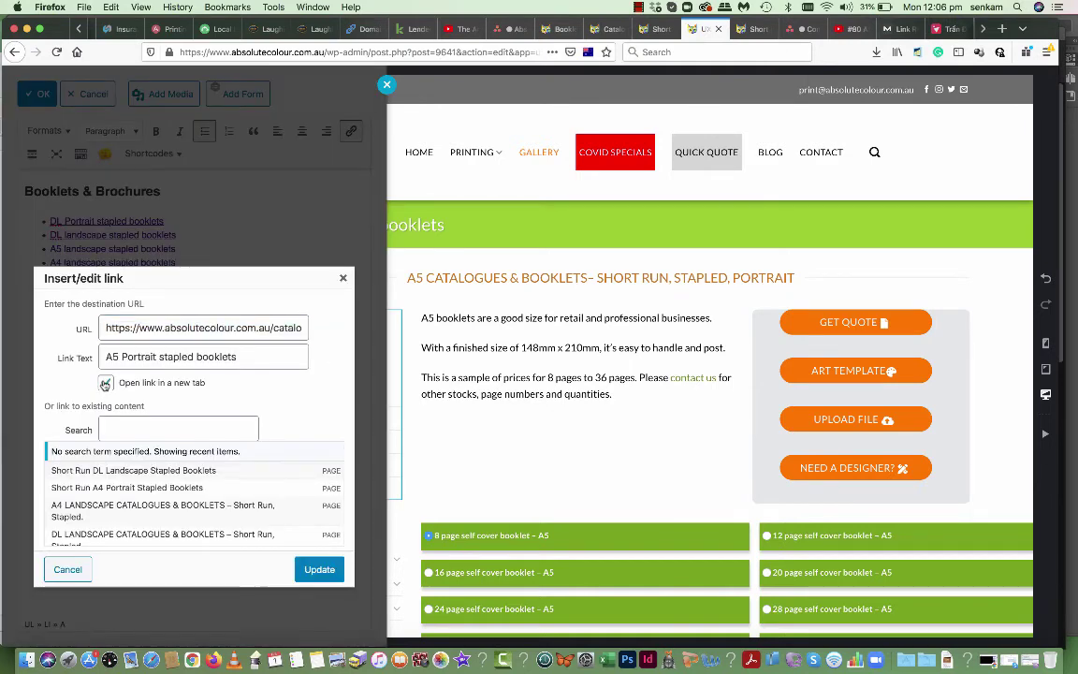
pyautogui.click(318, 568)
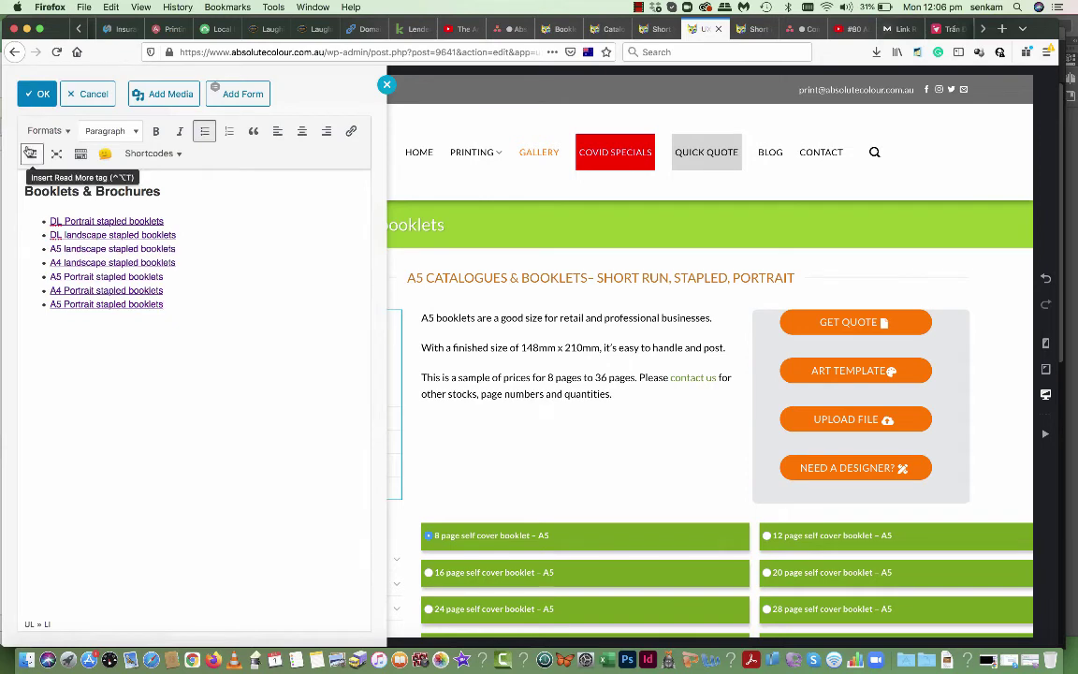
# Keep and apply the list edits, save the page with Update, then exit to the live page
pyautogui.click(39, 93)
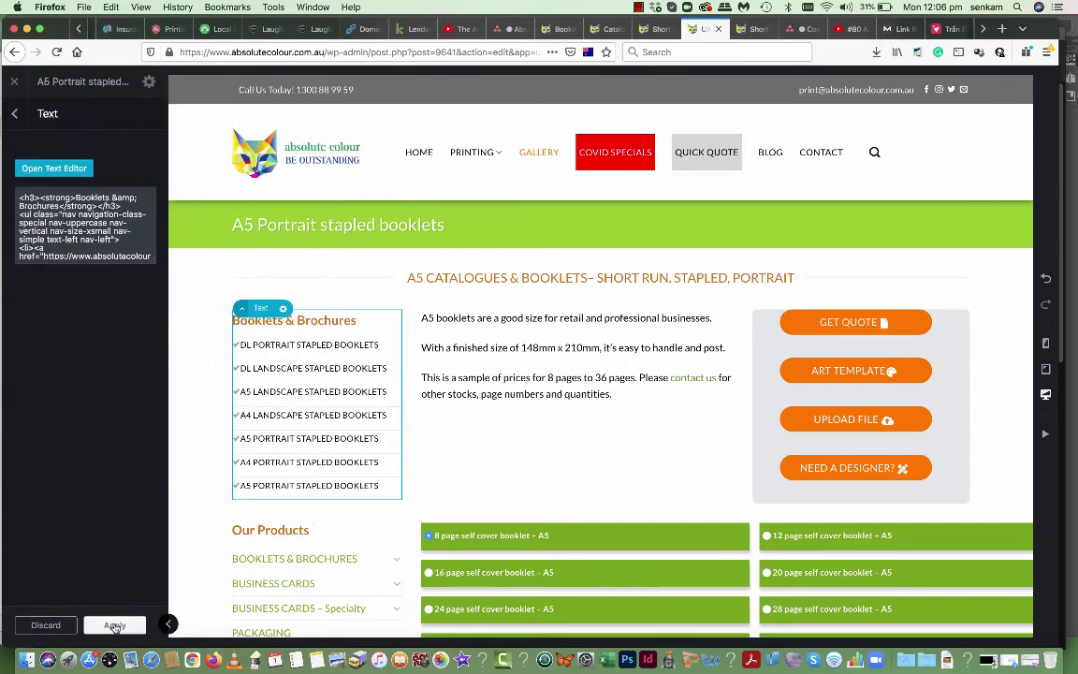
pyautogui.click(116, 625)
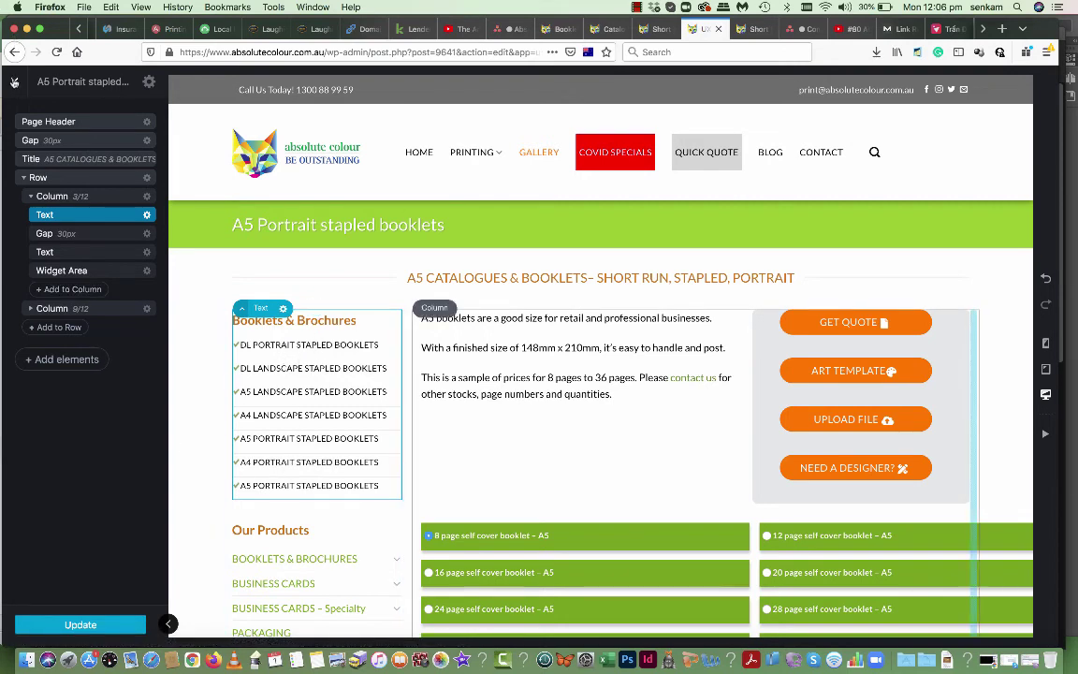
pyautogui.click(14, 81)
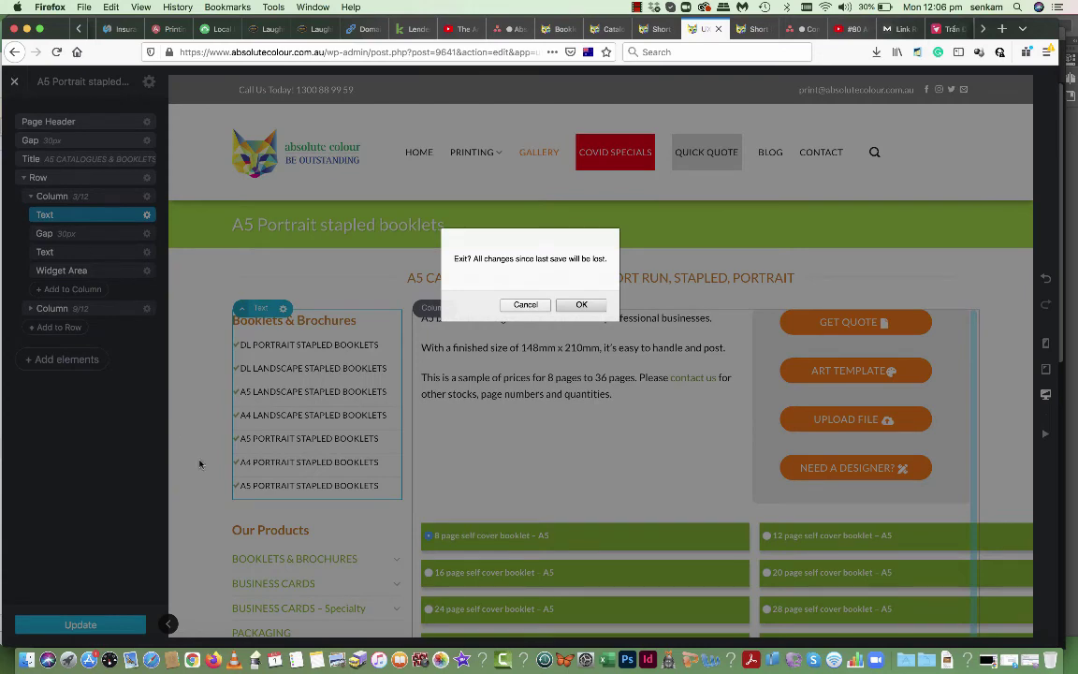
pyautogui.click(525, 304)
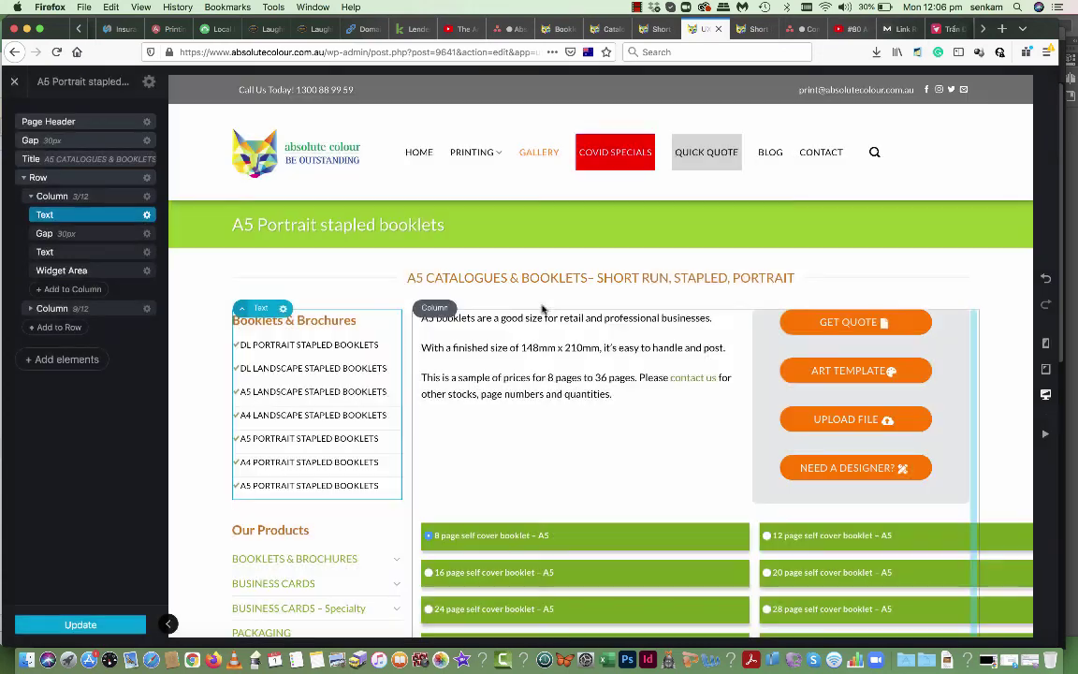
pyautogui.click(80, 625)
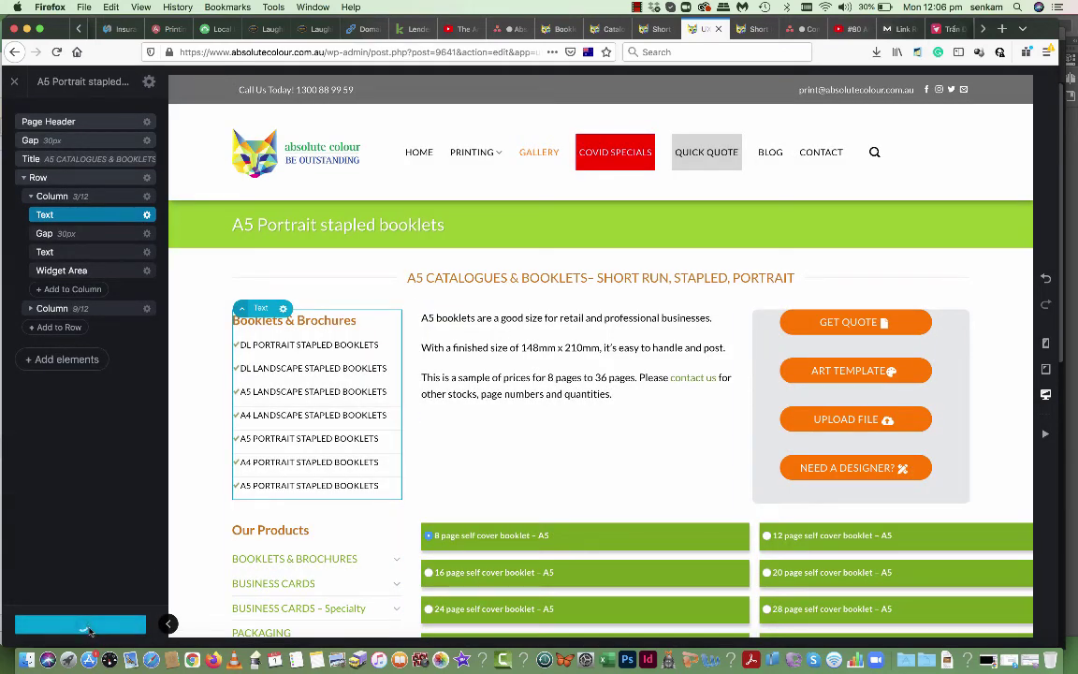
pyautogui.click(15, 84)
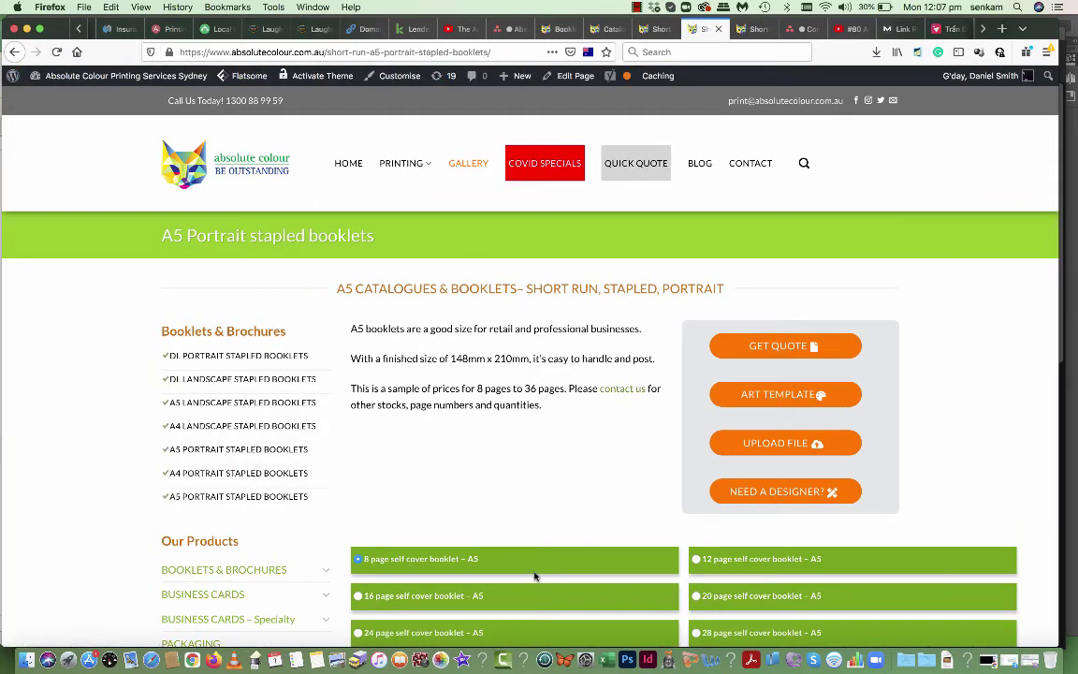
pyautogui.scroll(-4, 623, 414)
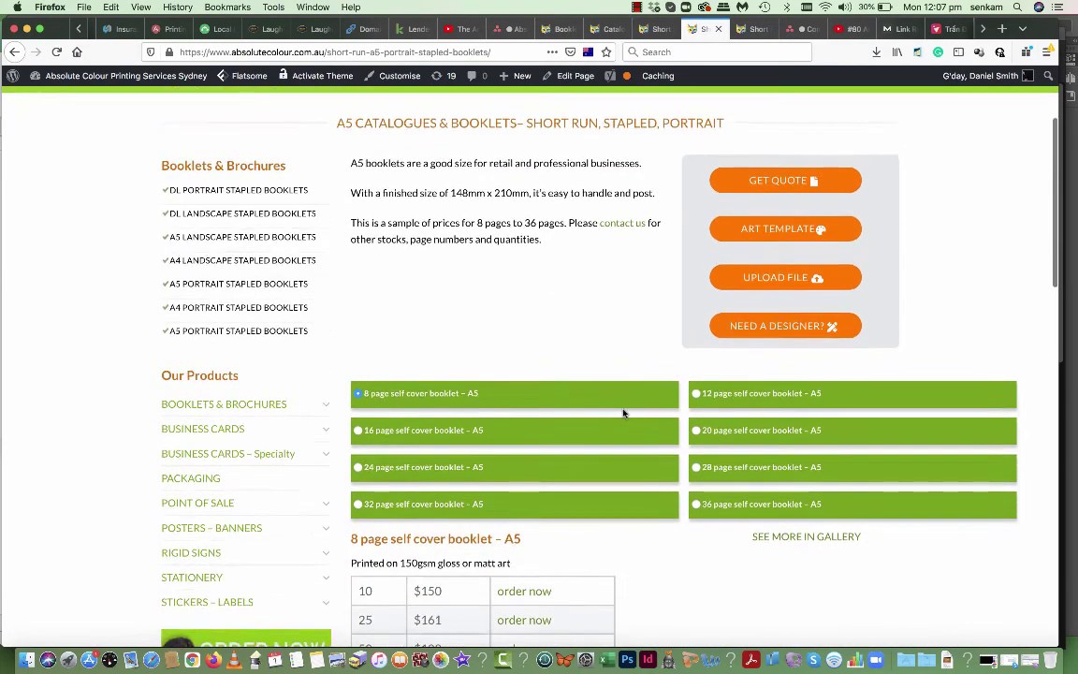
pyautogui.scroll(-6, 623, 413)
pyautogui.scroll(7, 623, 413)
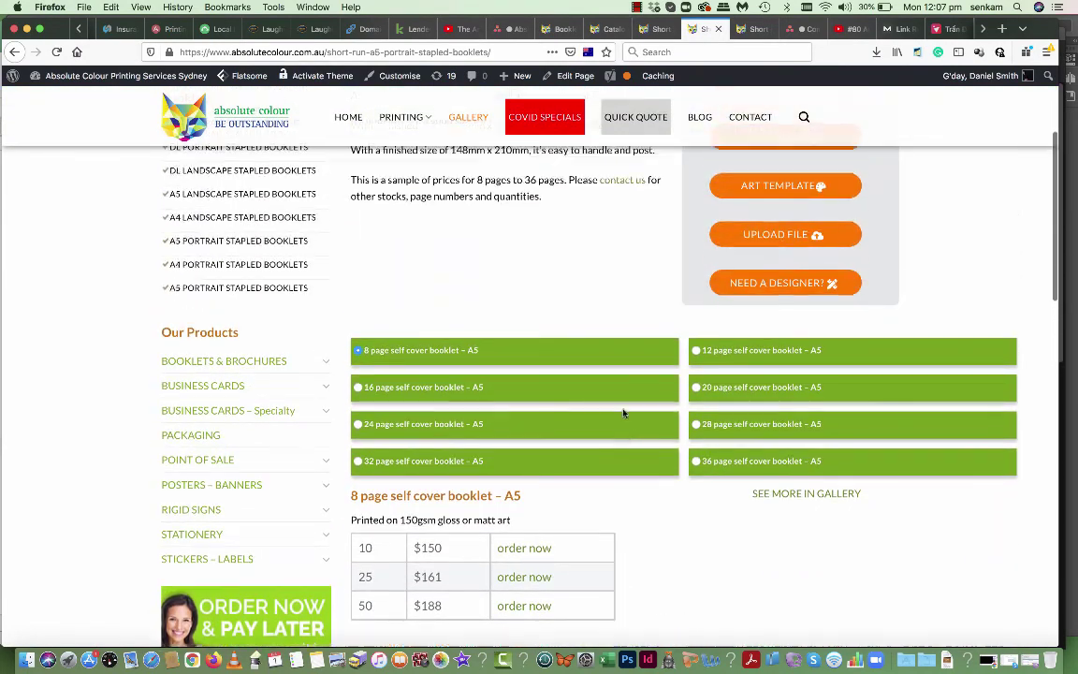
pyautogui.scroll(-13, 623, 414)
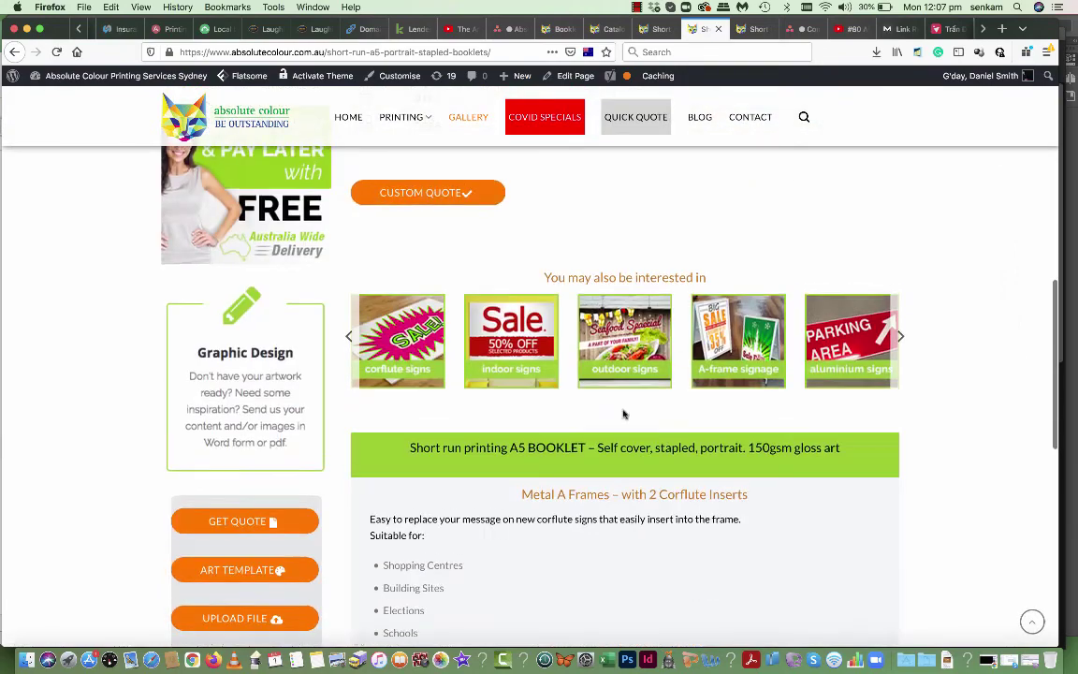
pyautogui.scroll(8, 623, 413)
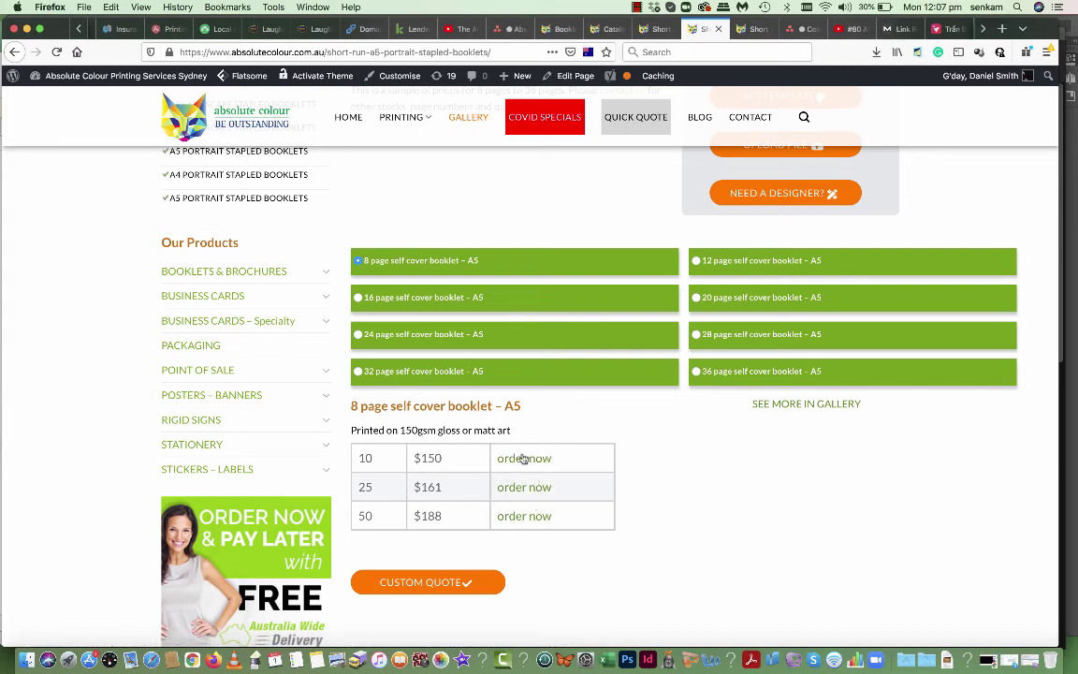
# Preview the 32, 12 and 8 page booklet prices, then return from the order form
pyautogui.click(358, 372)
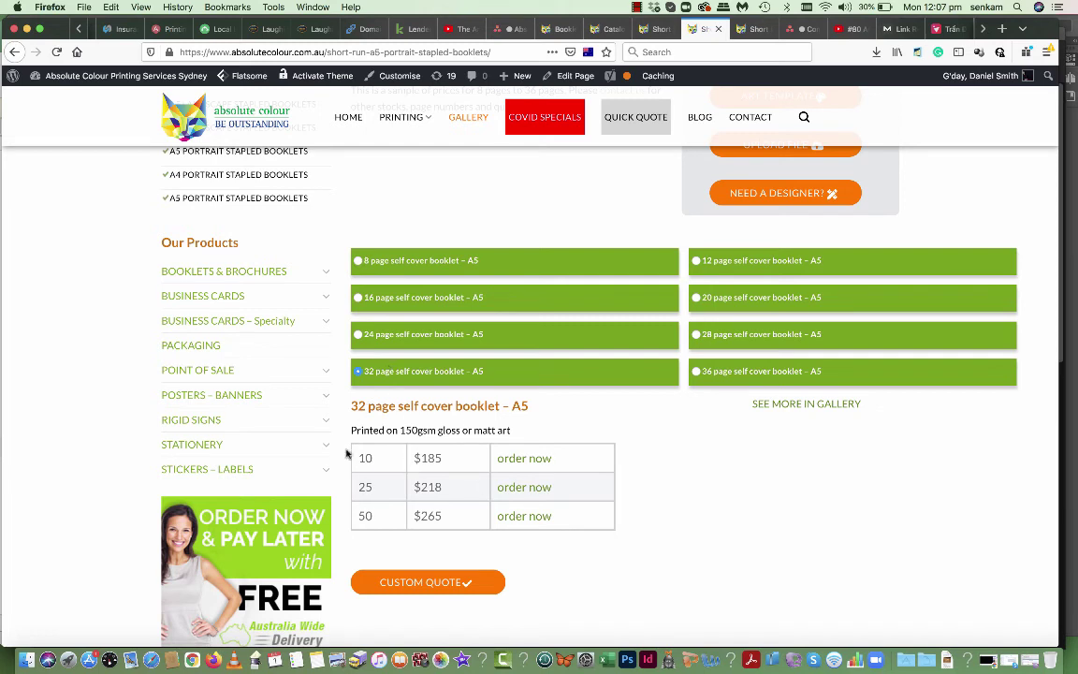
pyautogui.click(697, 261)
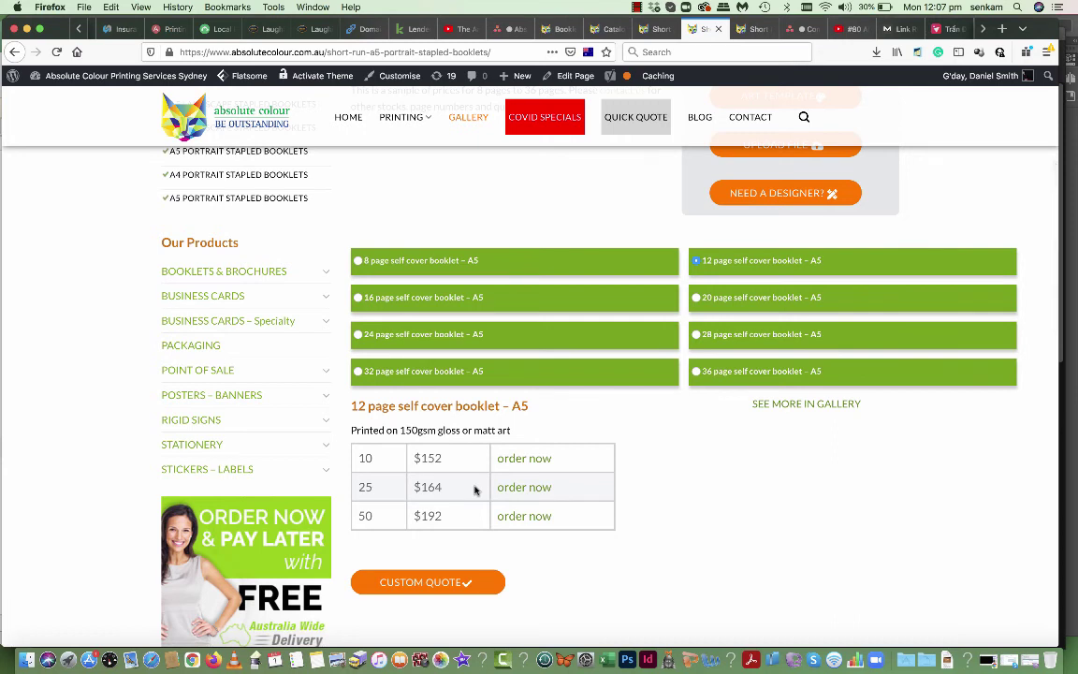
pyautogui.click(358, 262)
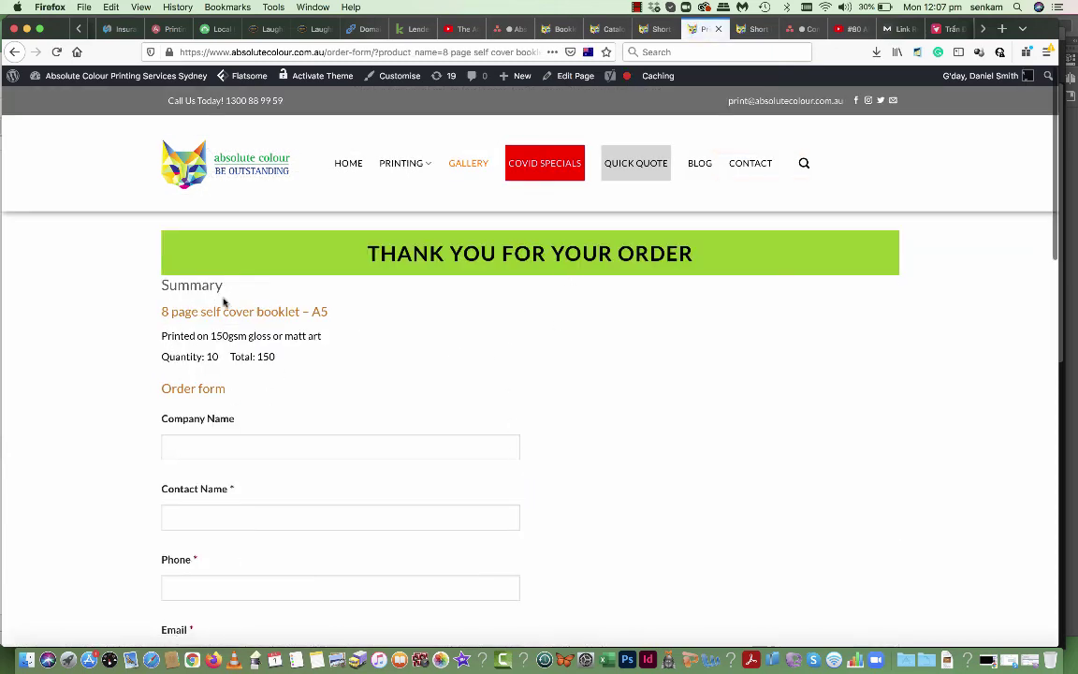
pyautogui.click(13, 55)
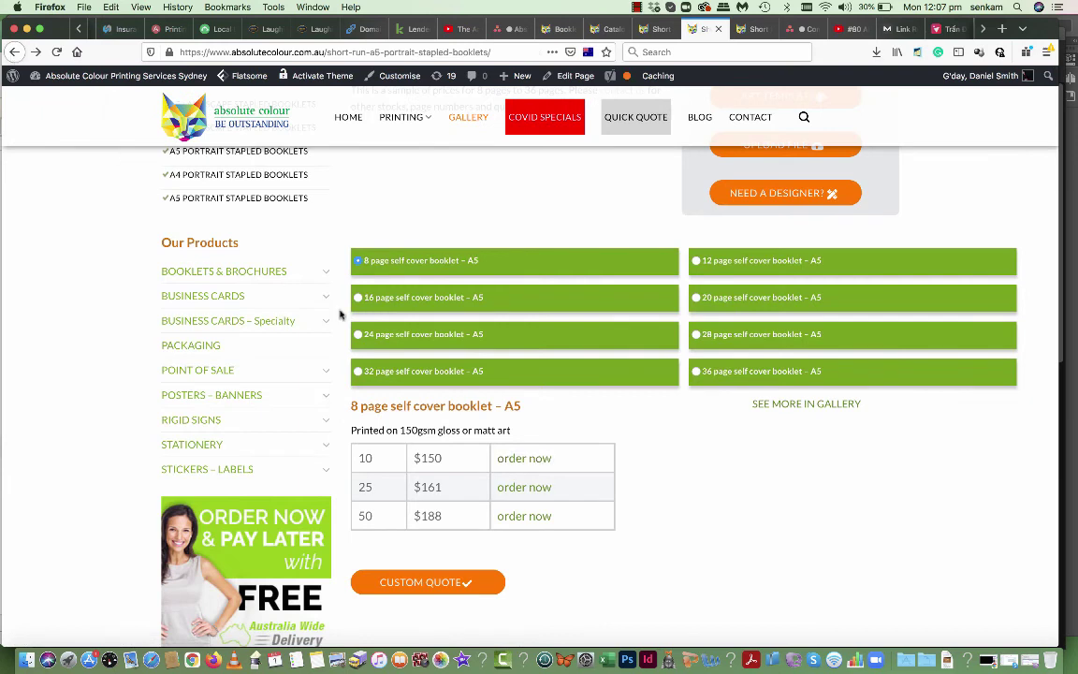
# Check the 24 page booklet's order form for 10 copies, then return to its prices
pyautogui.click(359, 336)
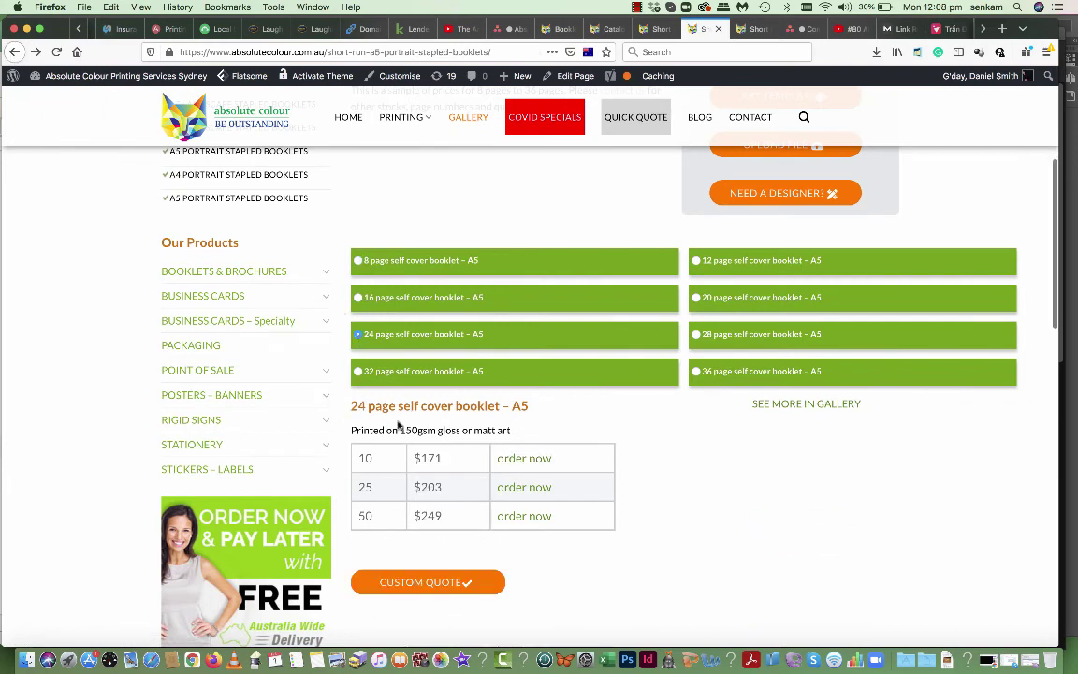
pyautogui.click(526, 465)
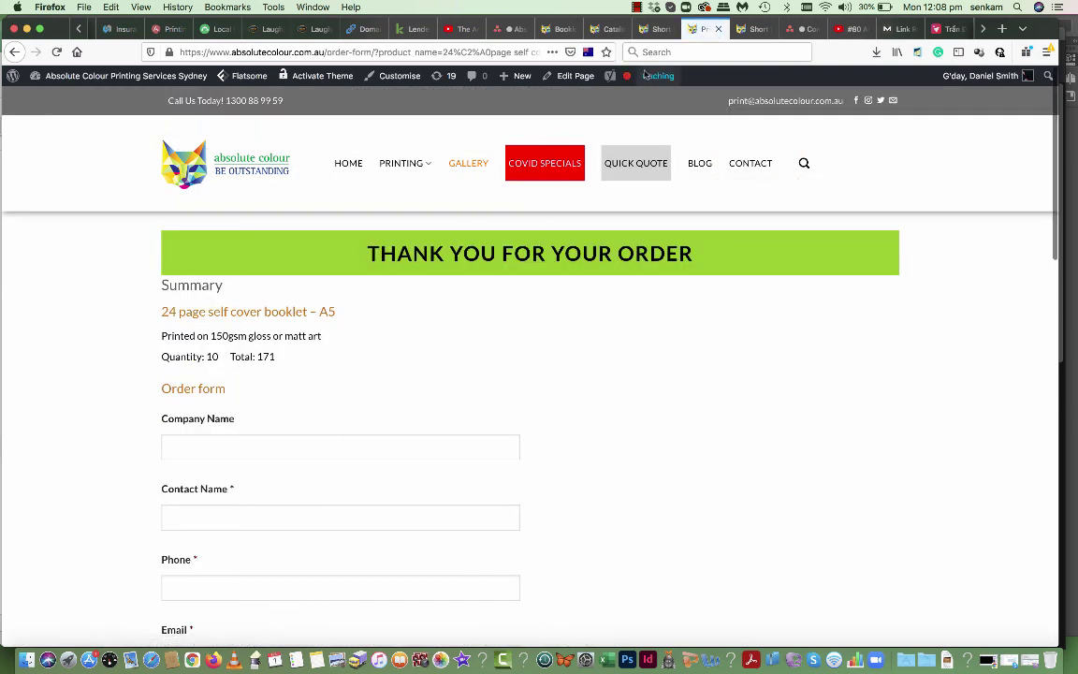
pyautogui.click(14, 52)
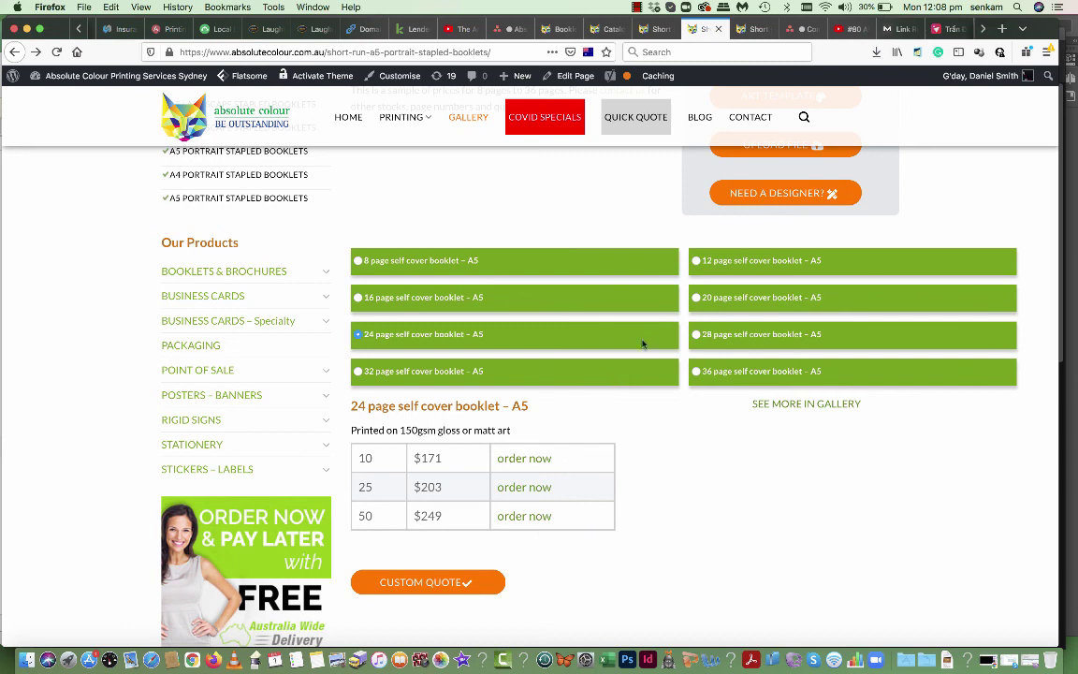
pyautogui.scroll(-3, 515, 489)
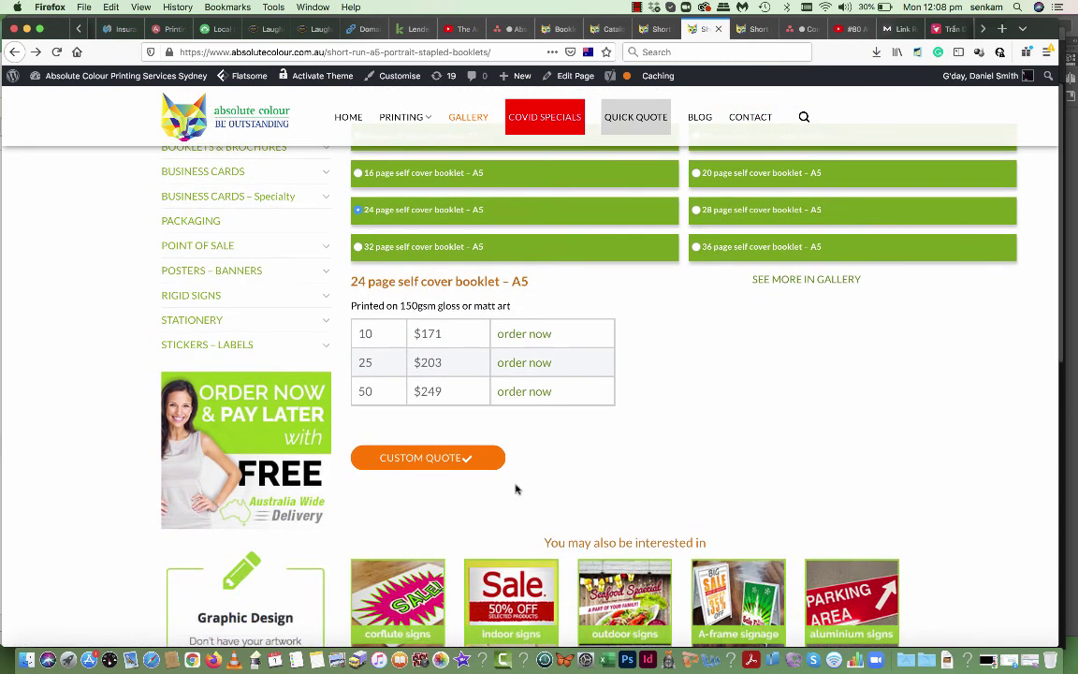
pyautogui.scroll(10, 515, 488)
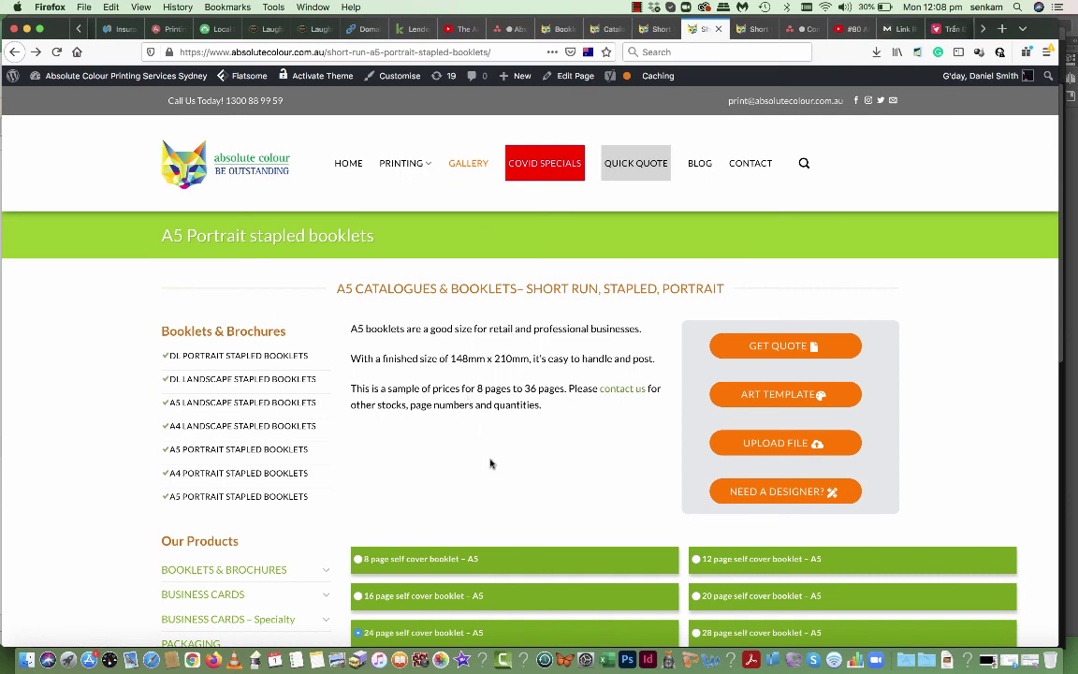
pyautogui.scroll(-3, 443, 418)
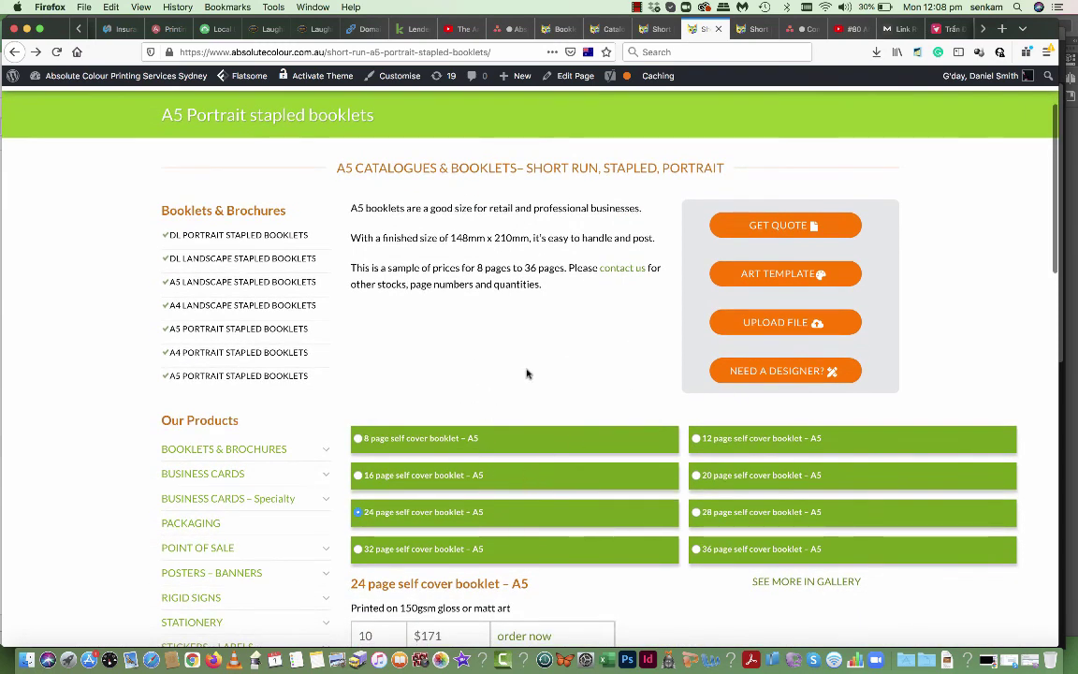
pyautogui.scroll(3, 590, 347)
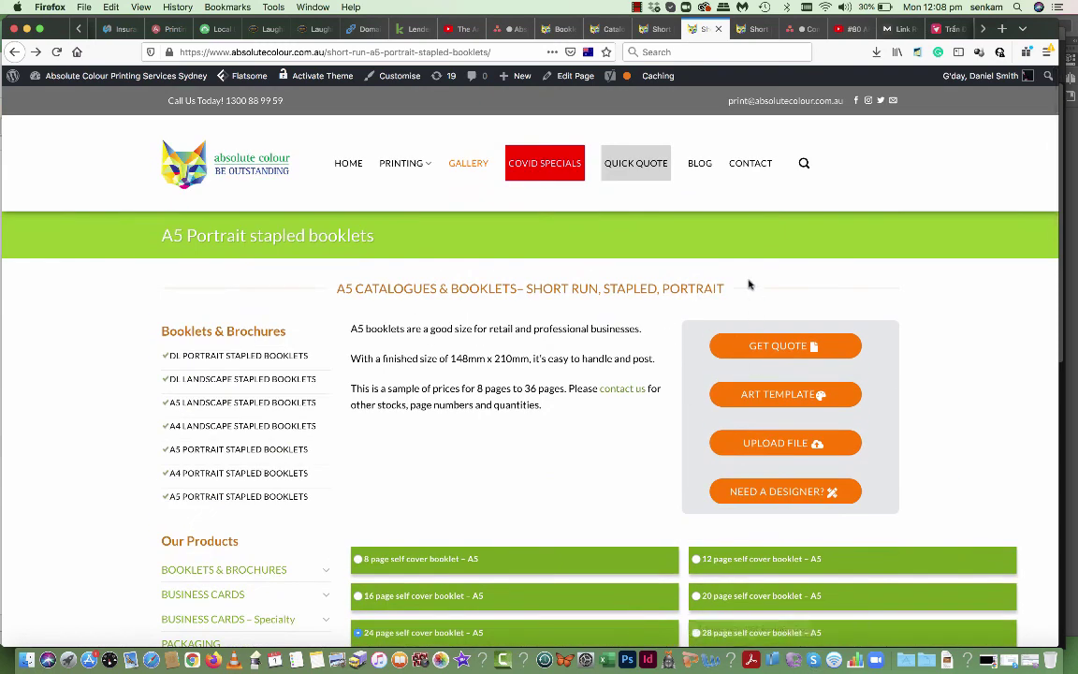